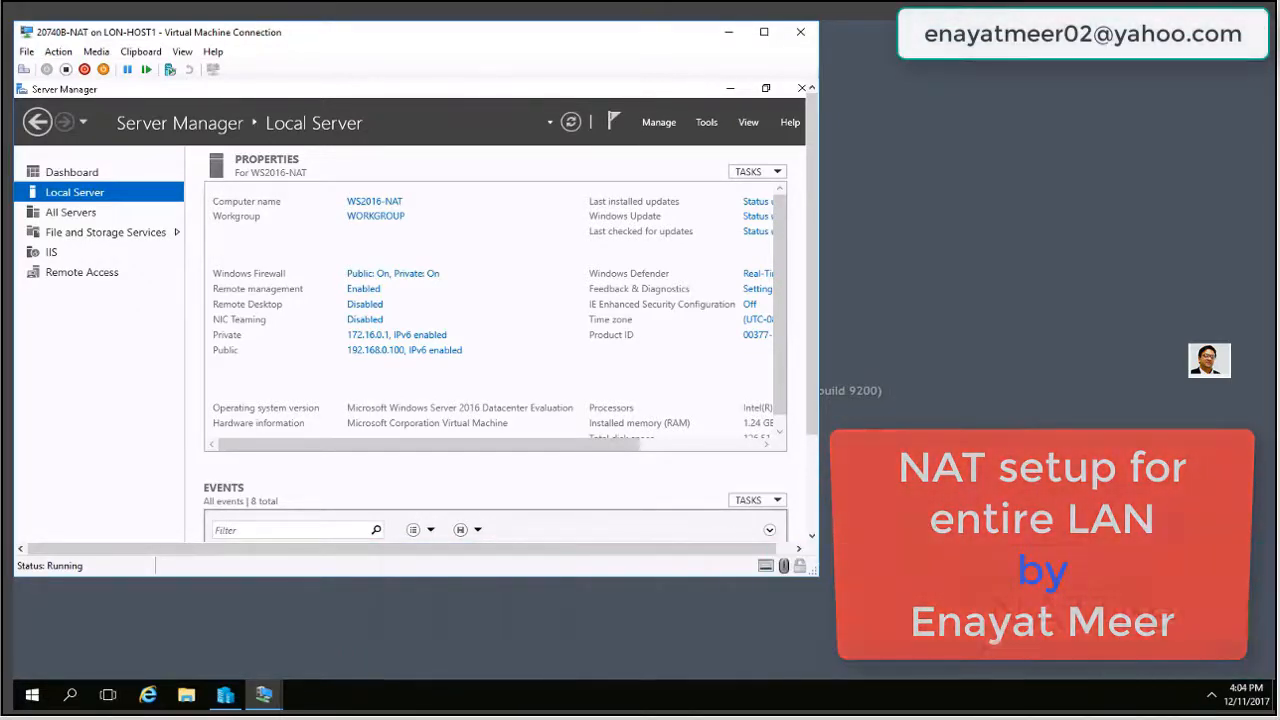
- Switch to Hyper-V Manager, connect to the 20740B-NAT virtual machine and maximize its connection window
click(228, 699)
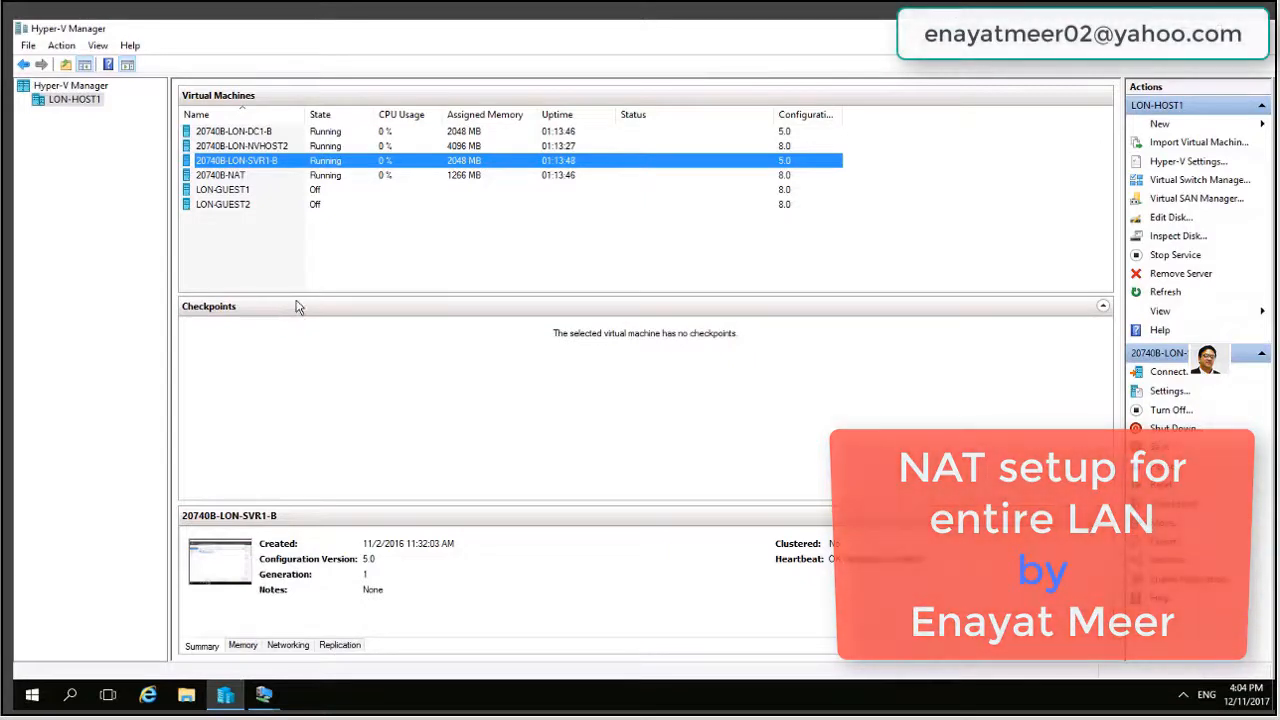
click(230, 181)
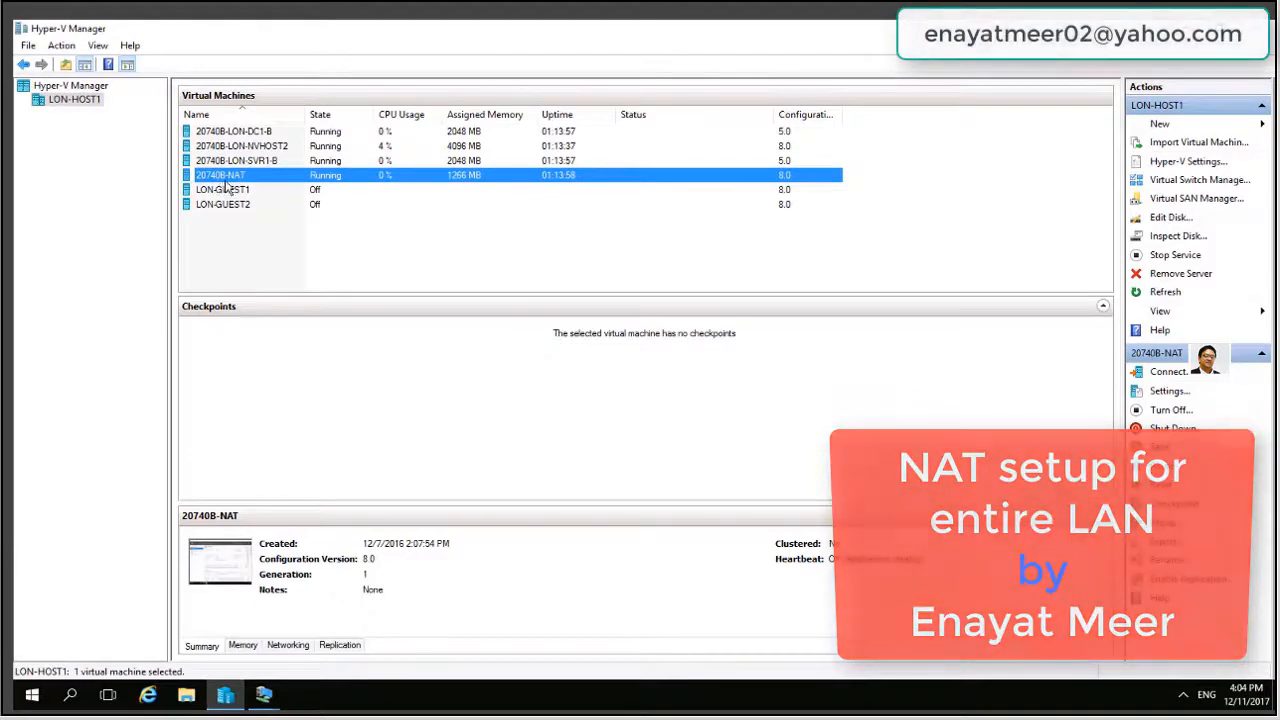
double_click(240, 178)
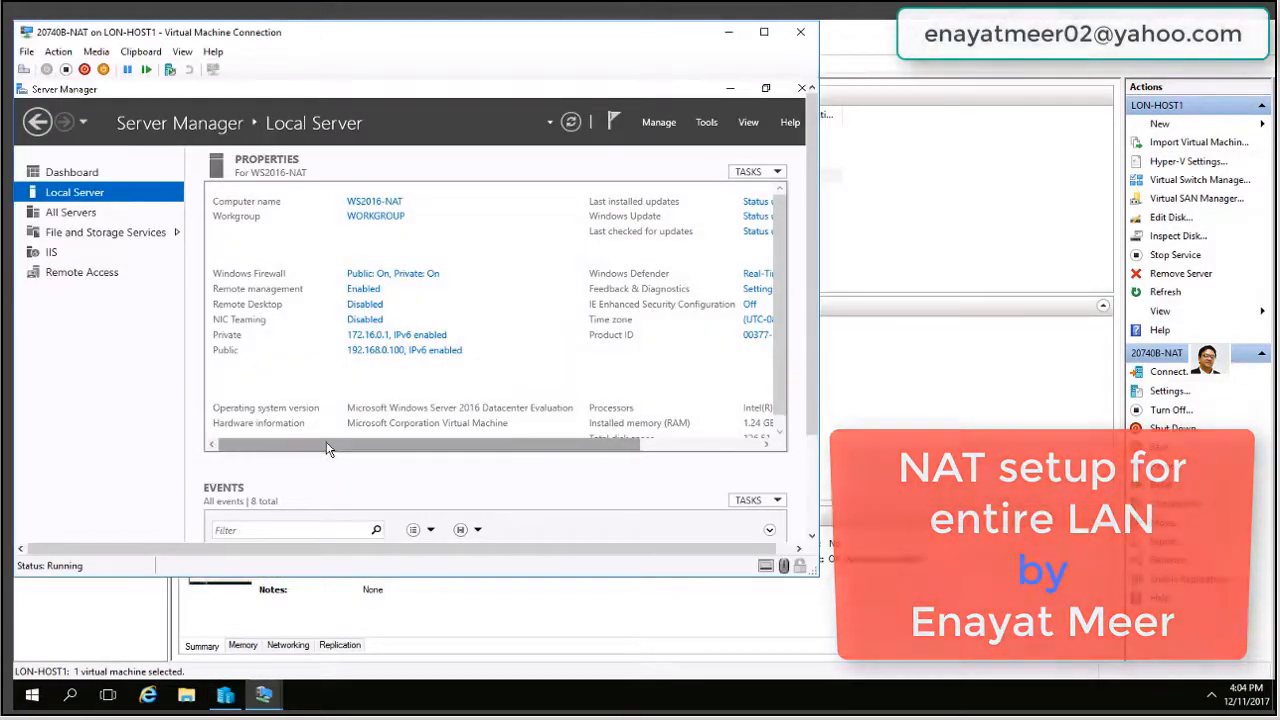
click(766, 40)
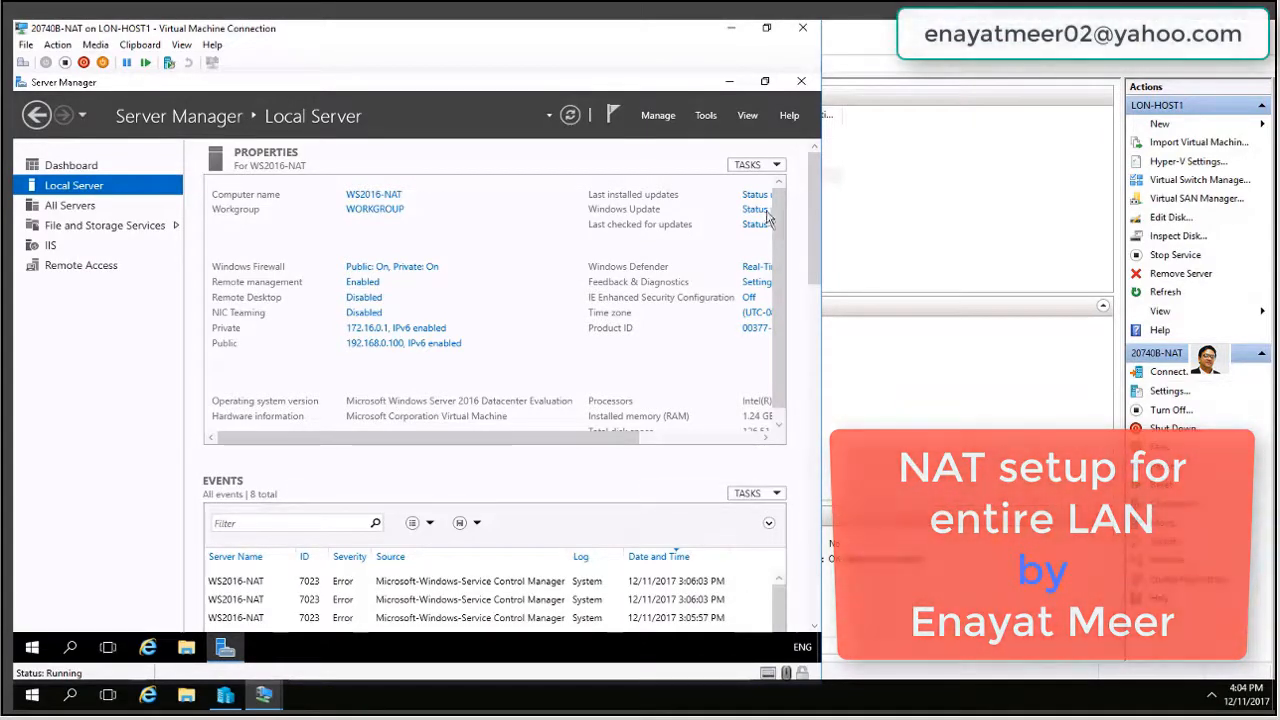
- Open Routing and Remote Access from Server Manager and check the commands available for the WS2016-NAT server
click(705, 116)
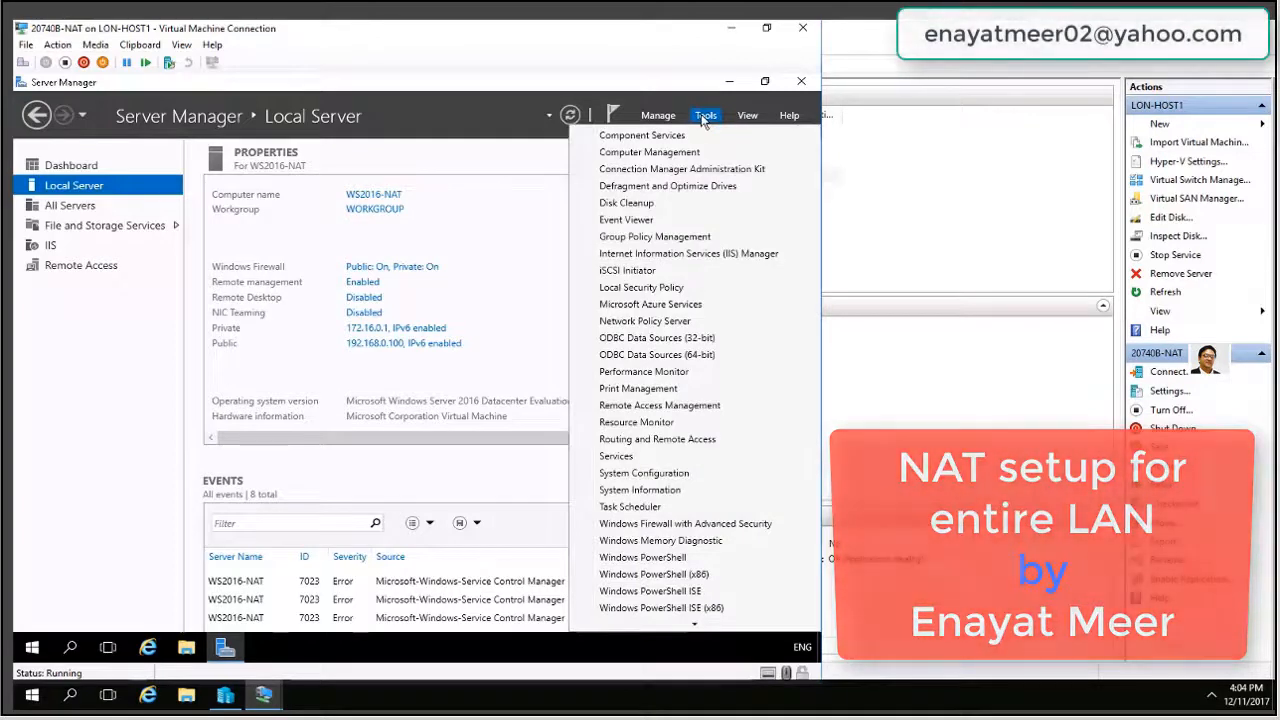
click(652, 442)
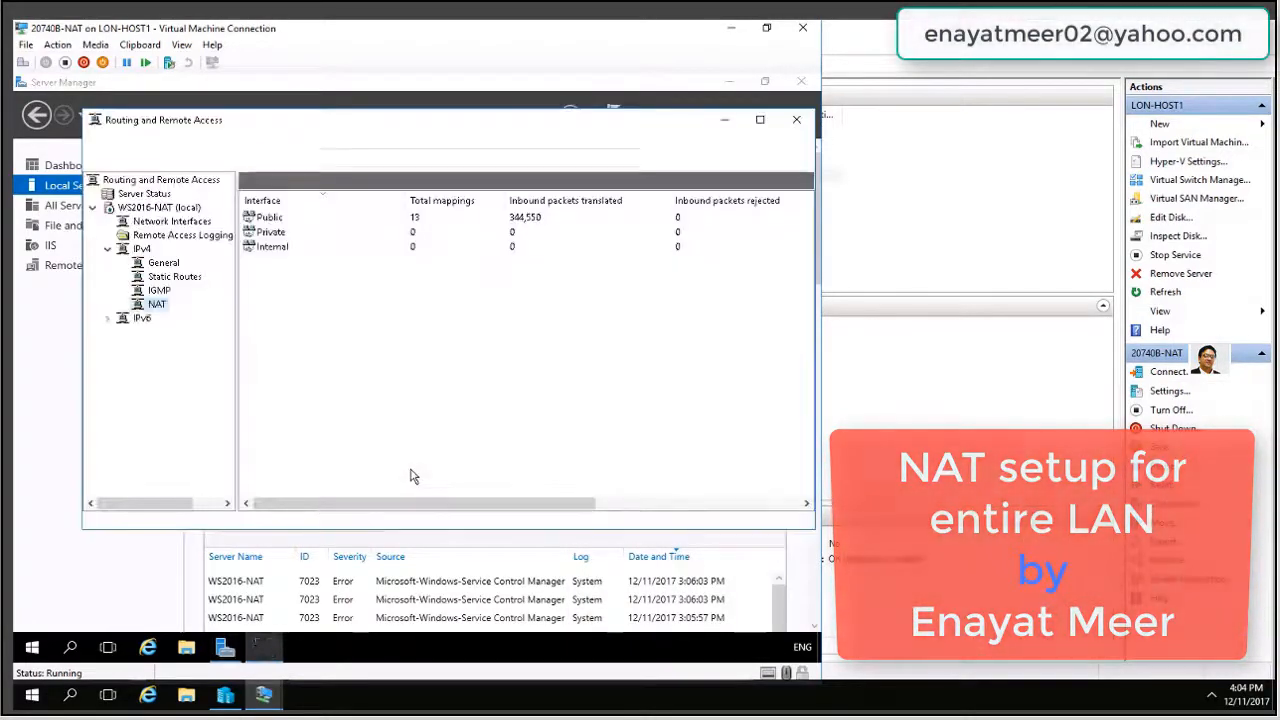
click(93, 207)
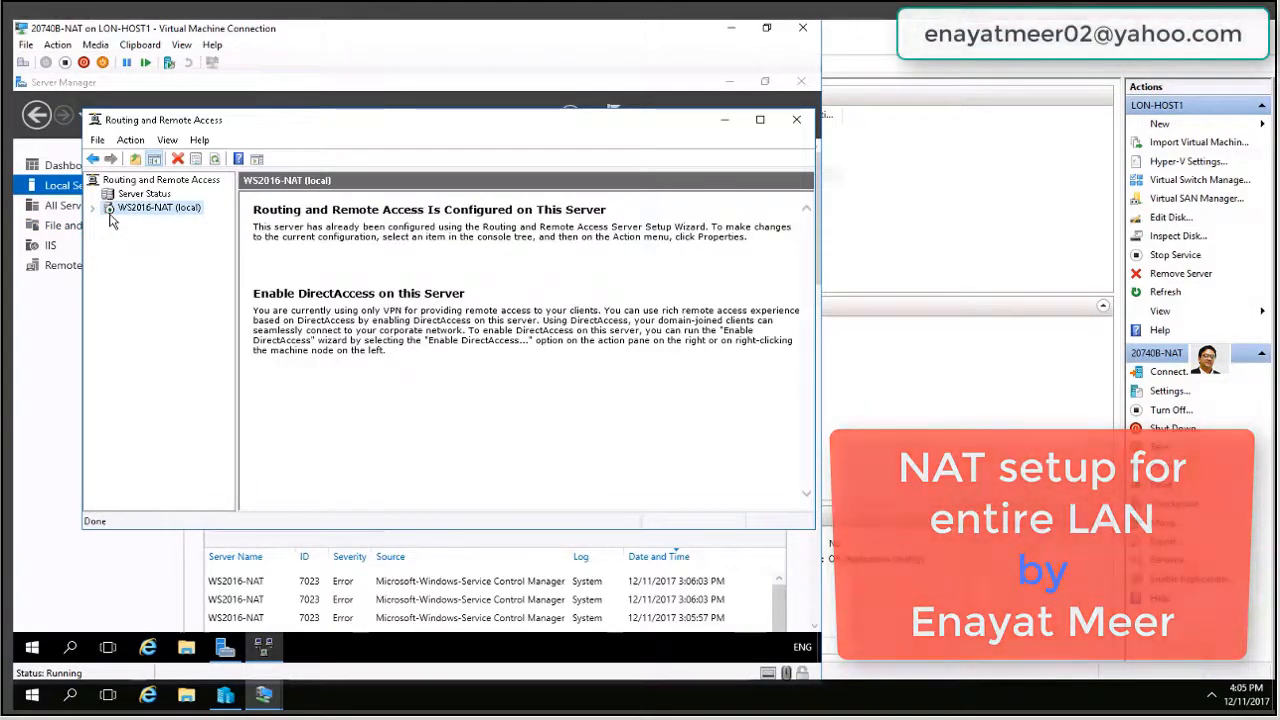
right_click(124, 213)
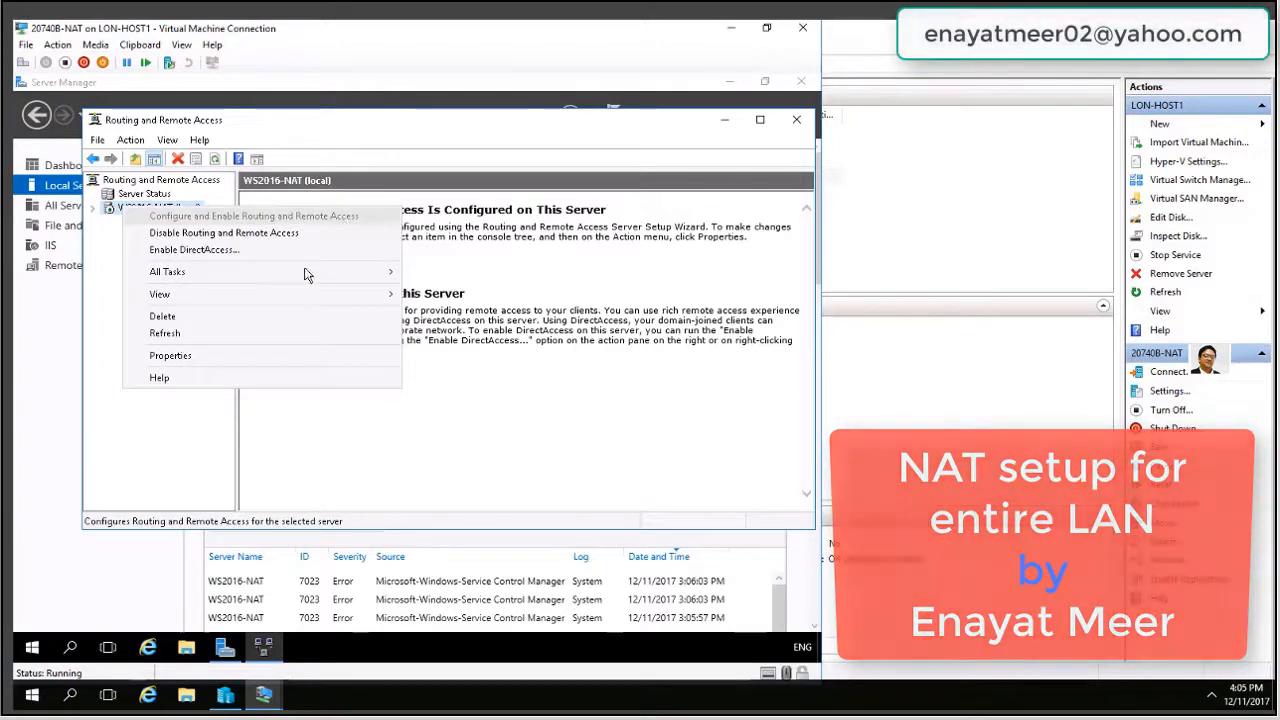
click(303, 443)
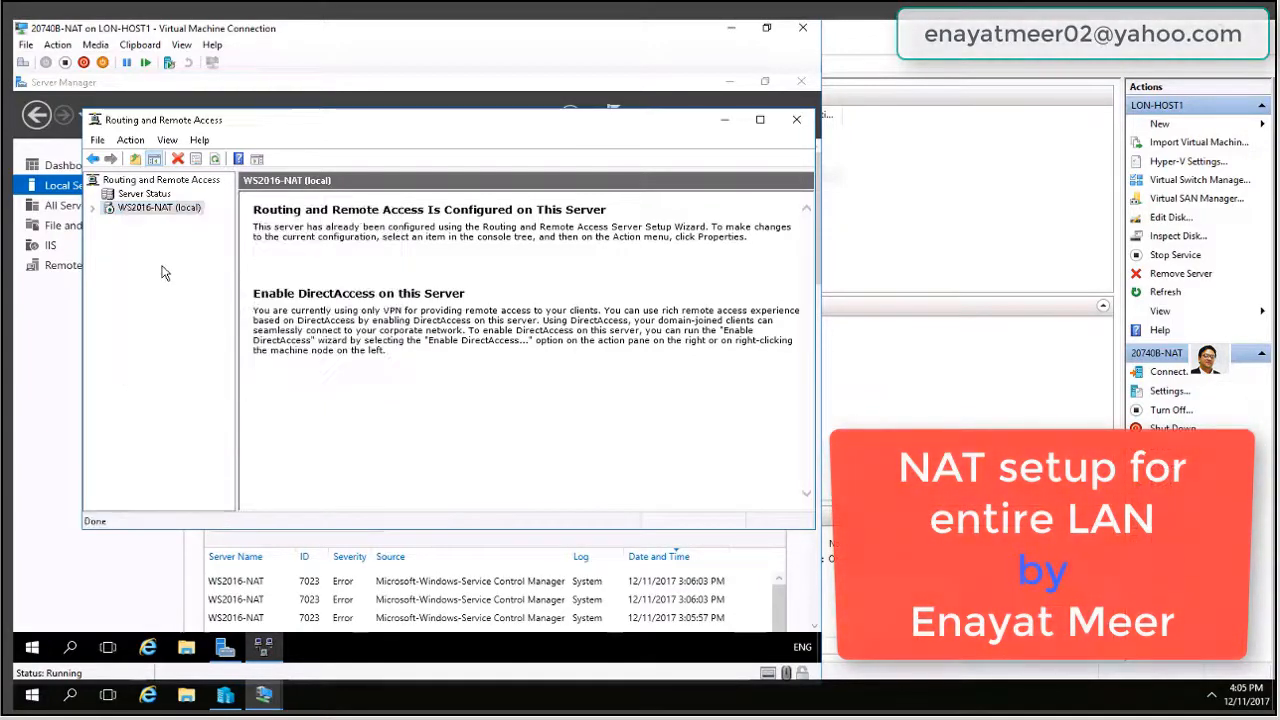
- Expand the WS2016-NAT server and its IPv4 node and show the NAT interfaces
click(94, 208)
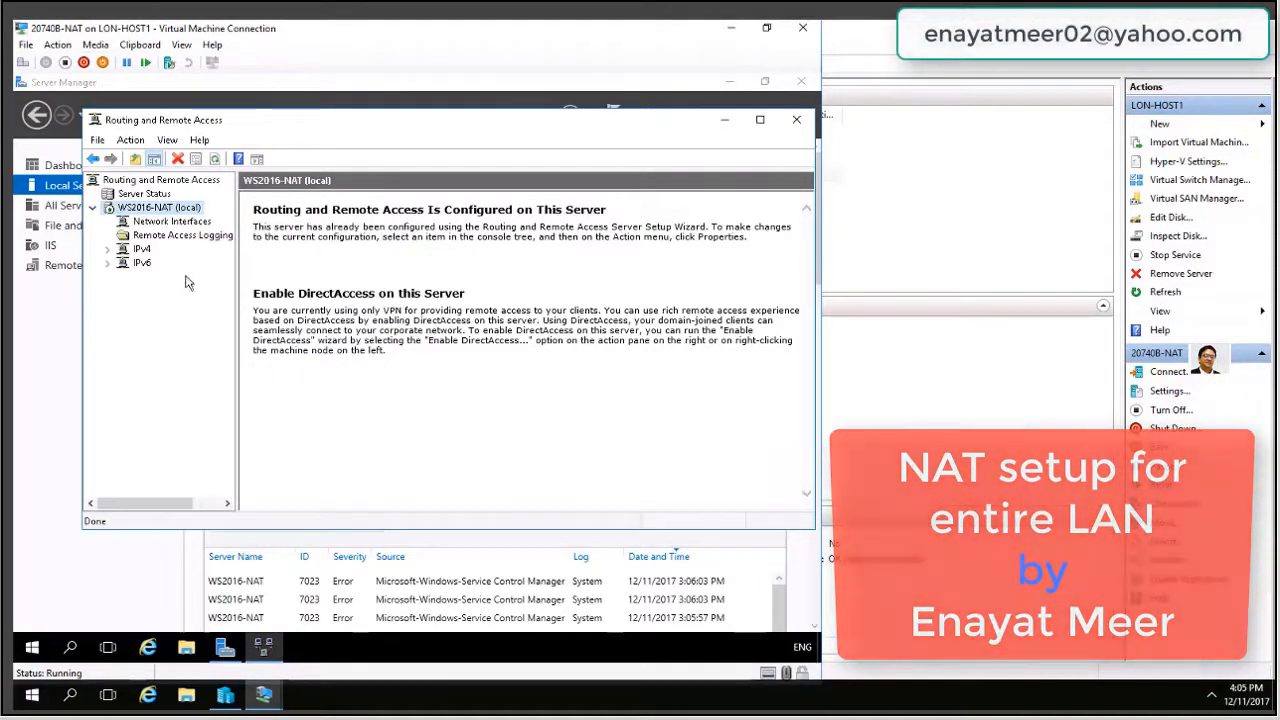
click(108, 248)
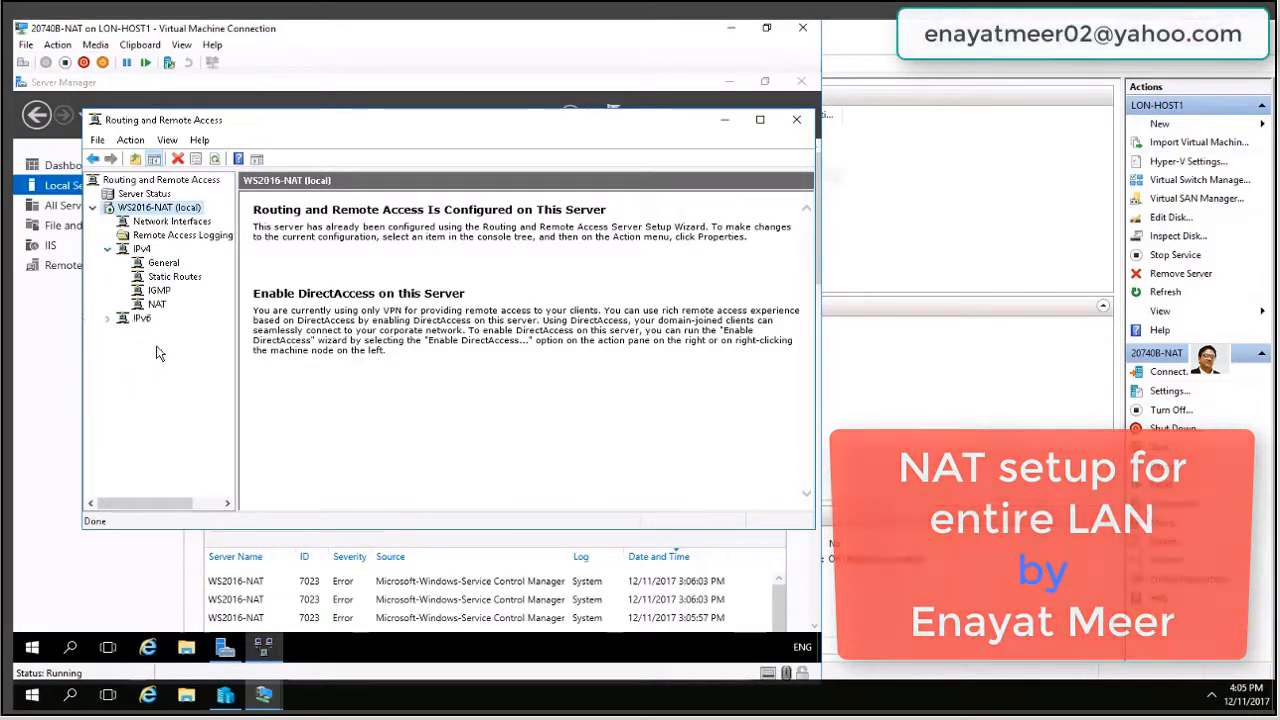
click(157, 304)
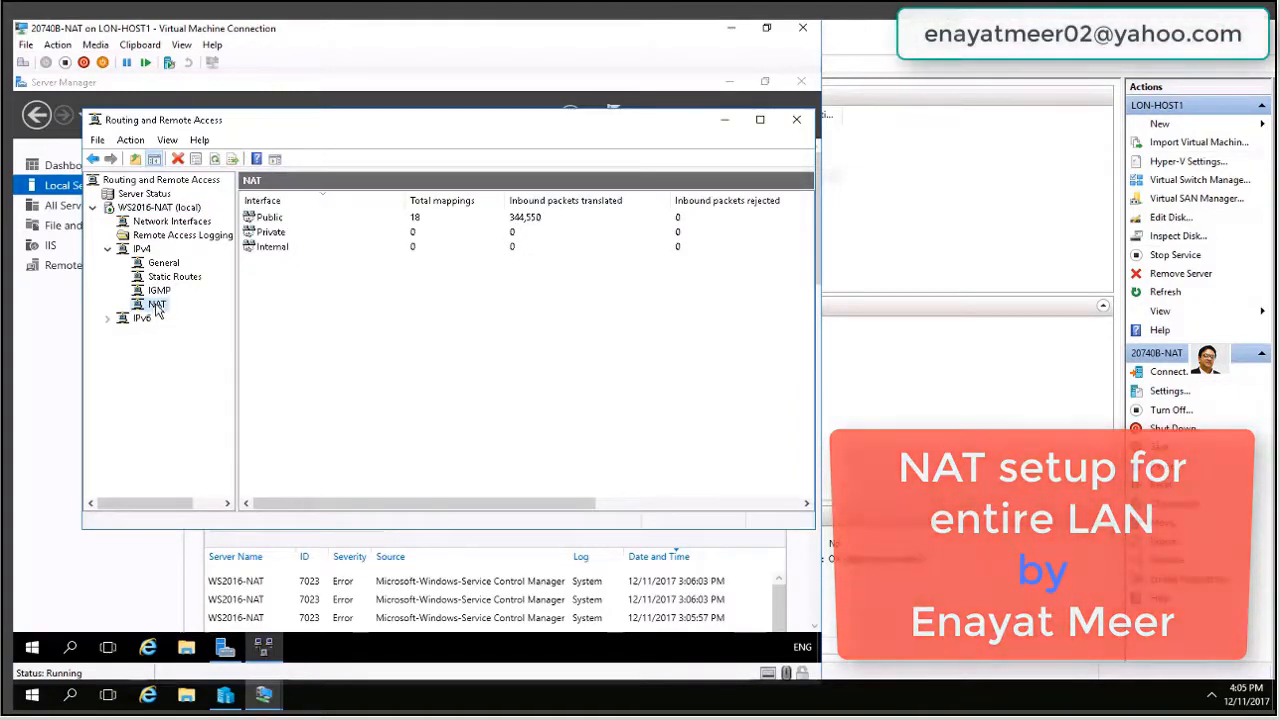
- Examine the routing protocols that can be added under IPv4 General, highlighting RIP Version 2 for Internet Protocol, and cancel without adding one
click(165, 265)
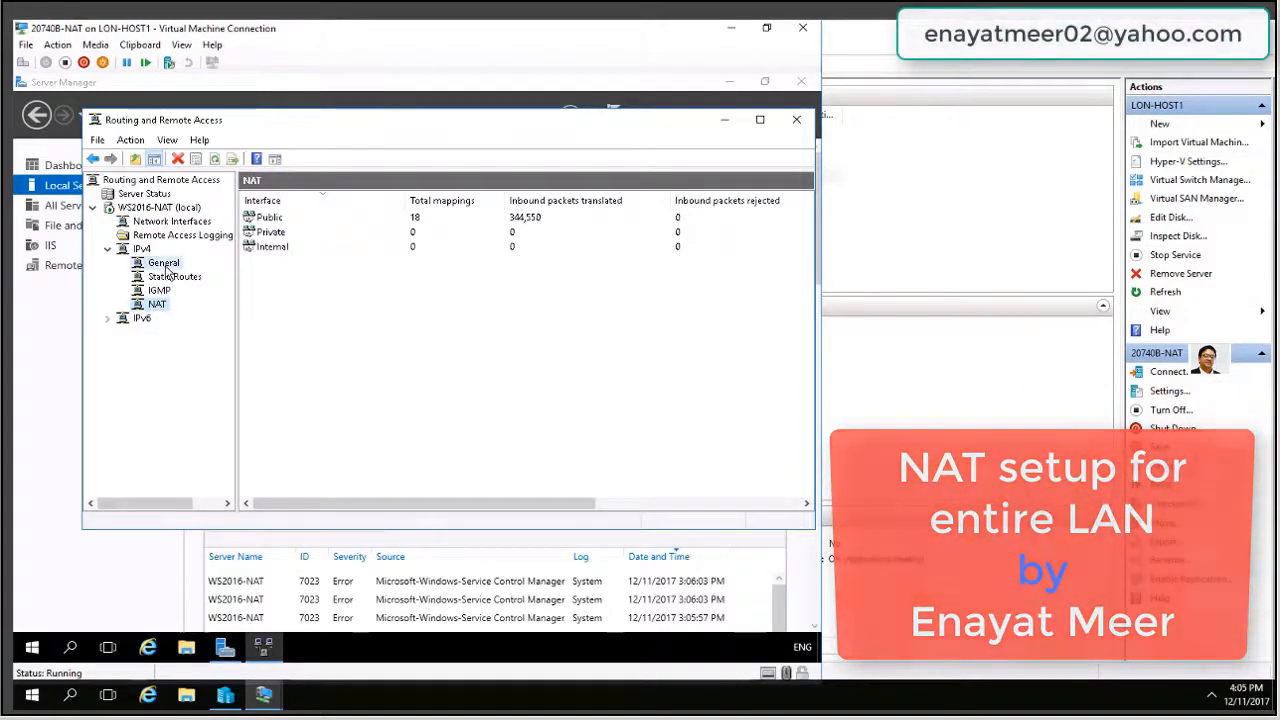
right_click(168, 273)
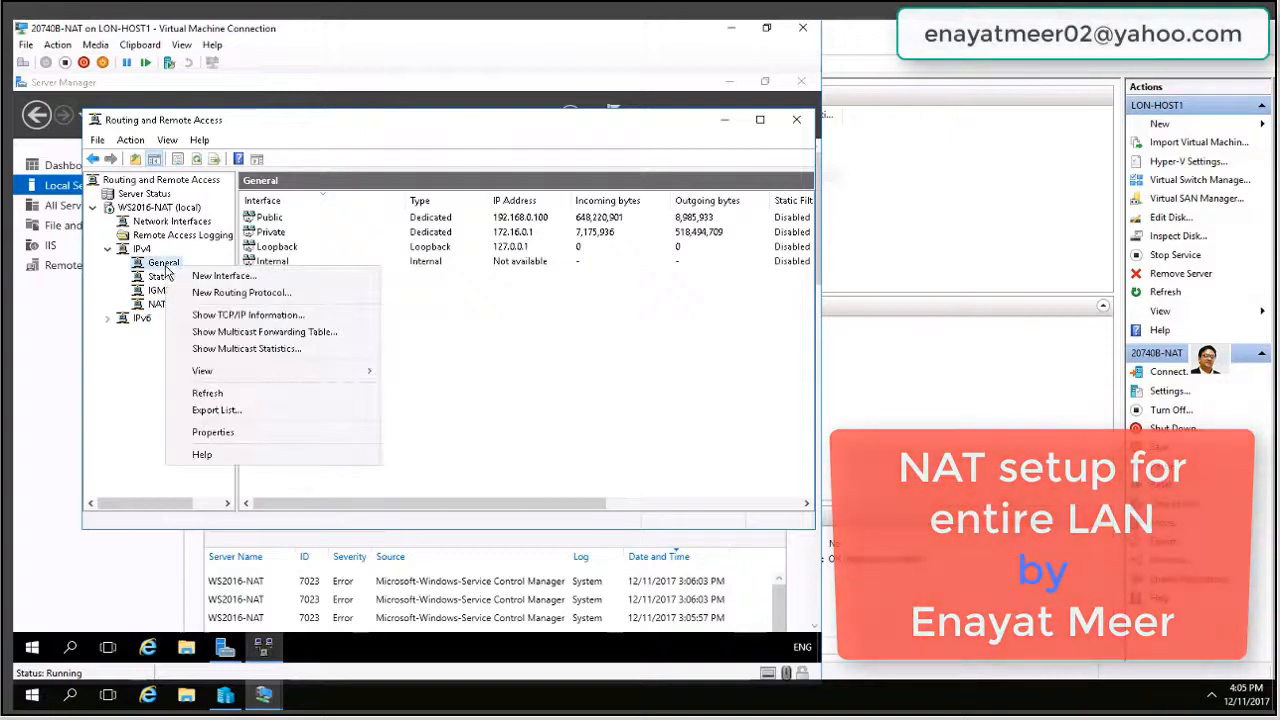
click(143, 250)
right_click(143, 252)
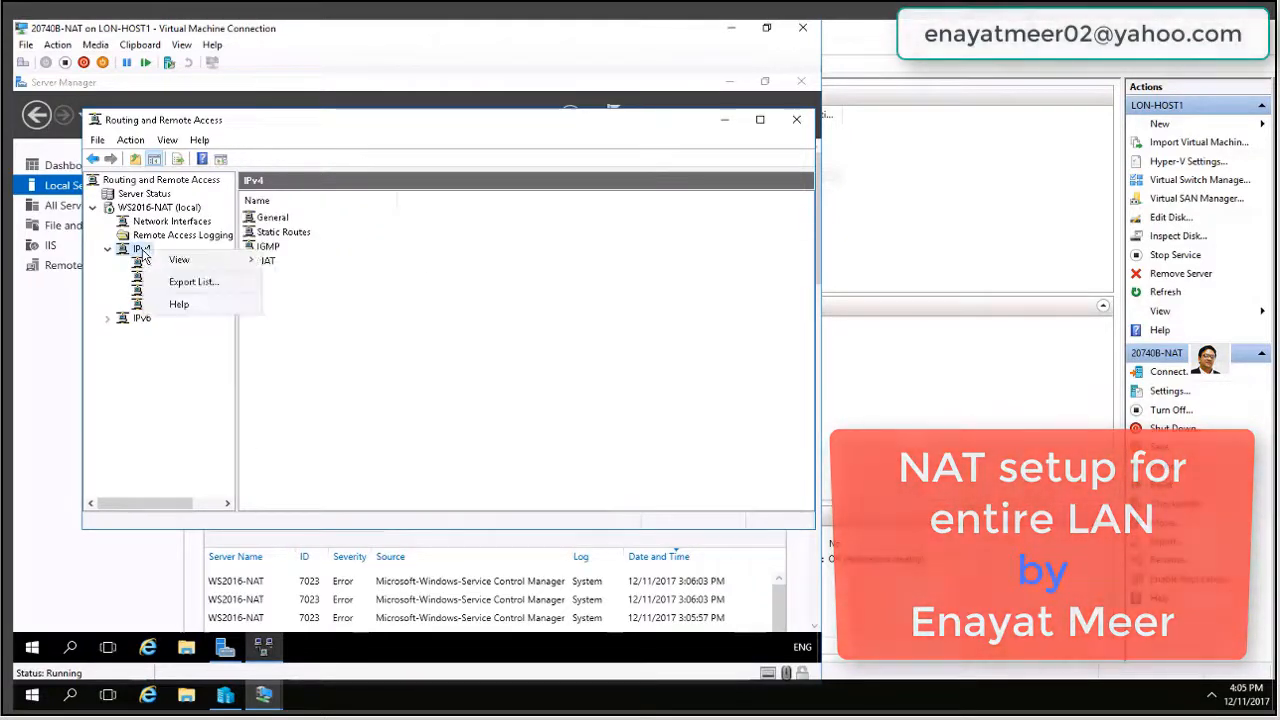
click(167, 388)
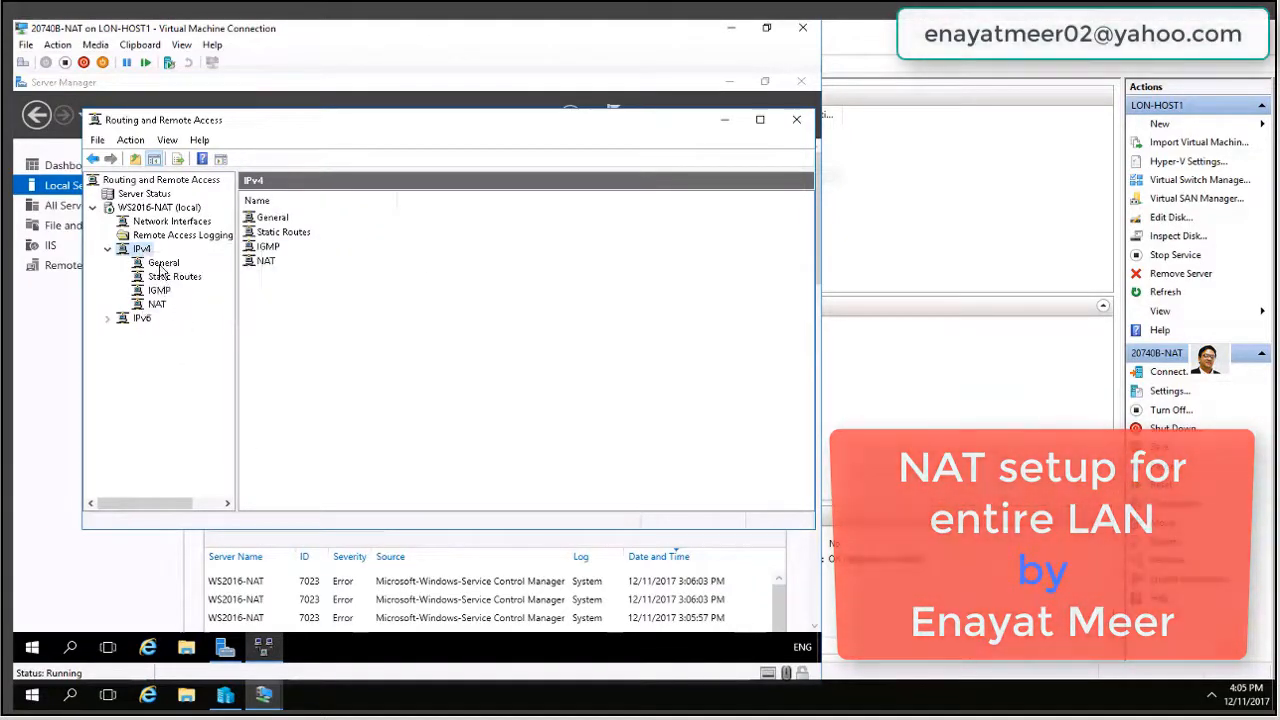
right_click(160, 268)
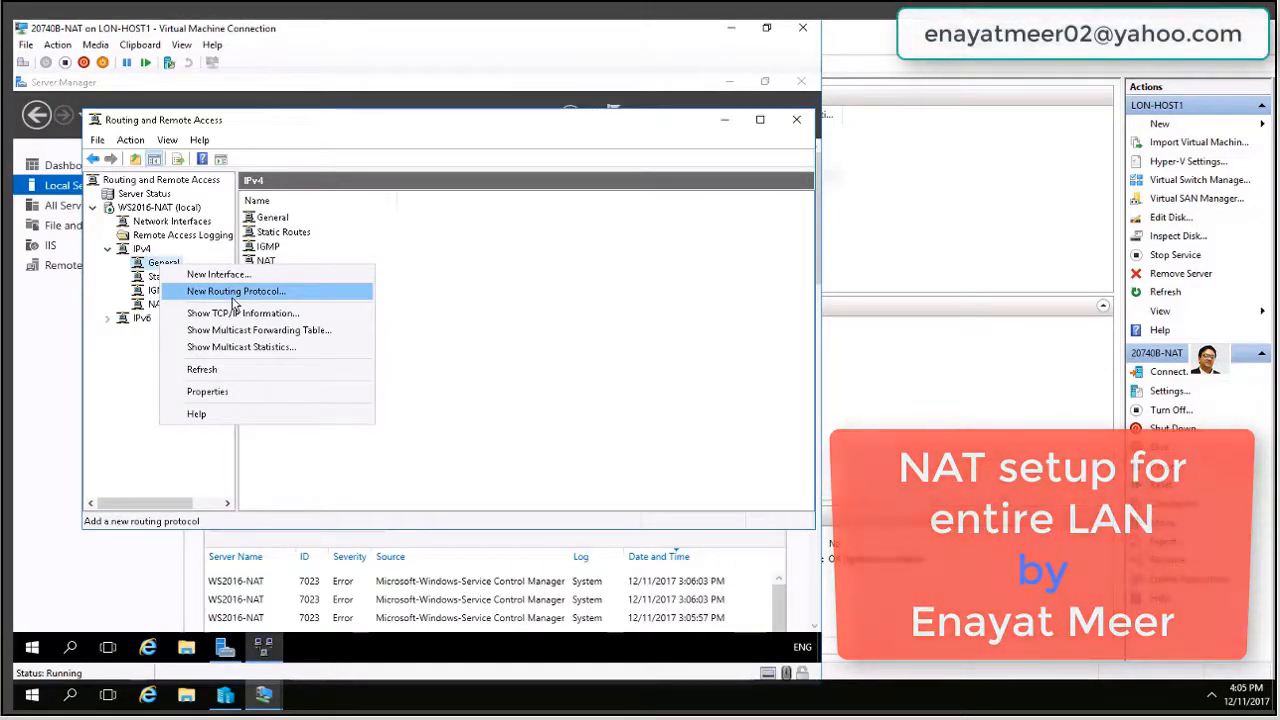
click(234, 292)
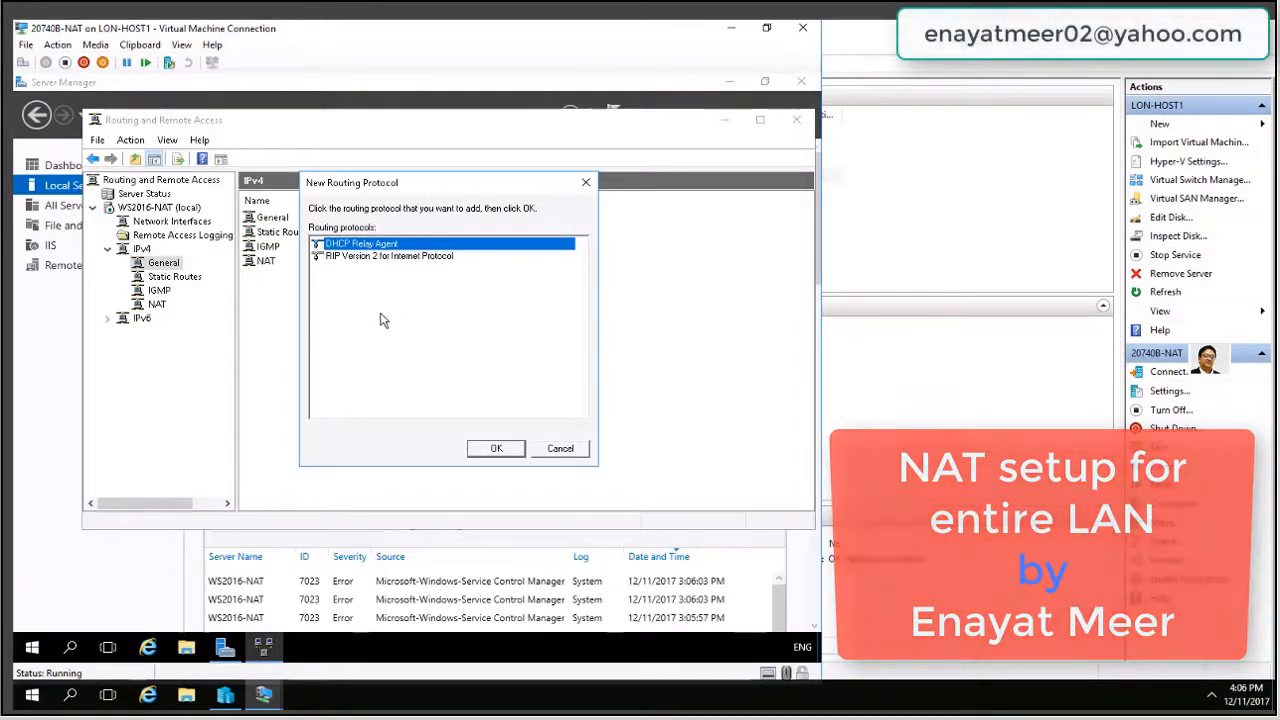
click(372, 257)
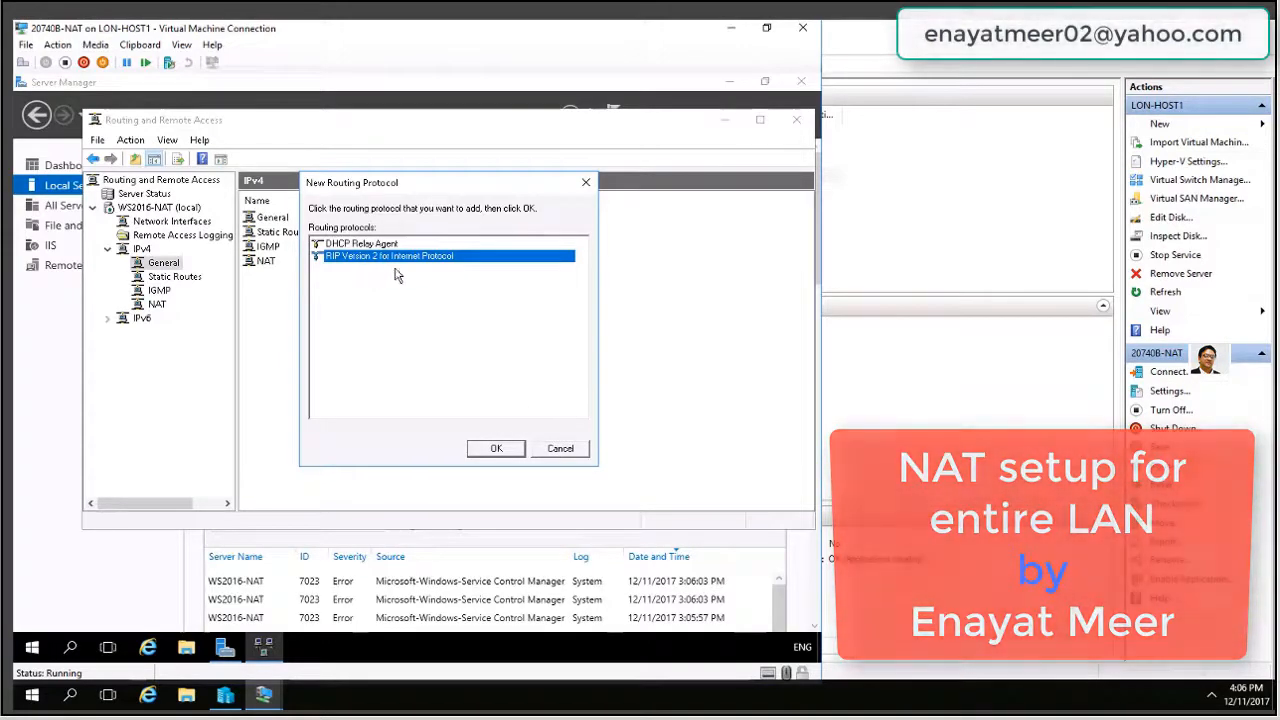
click(561, 450)
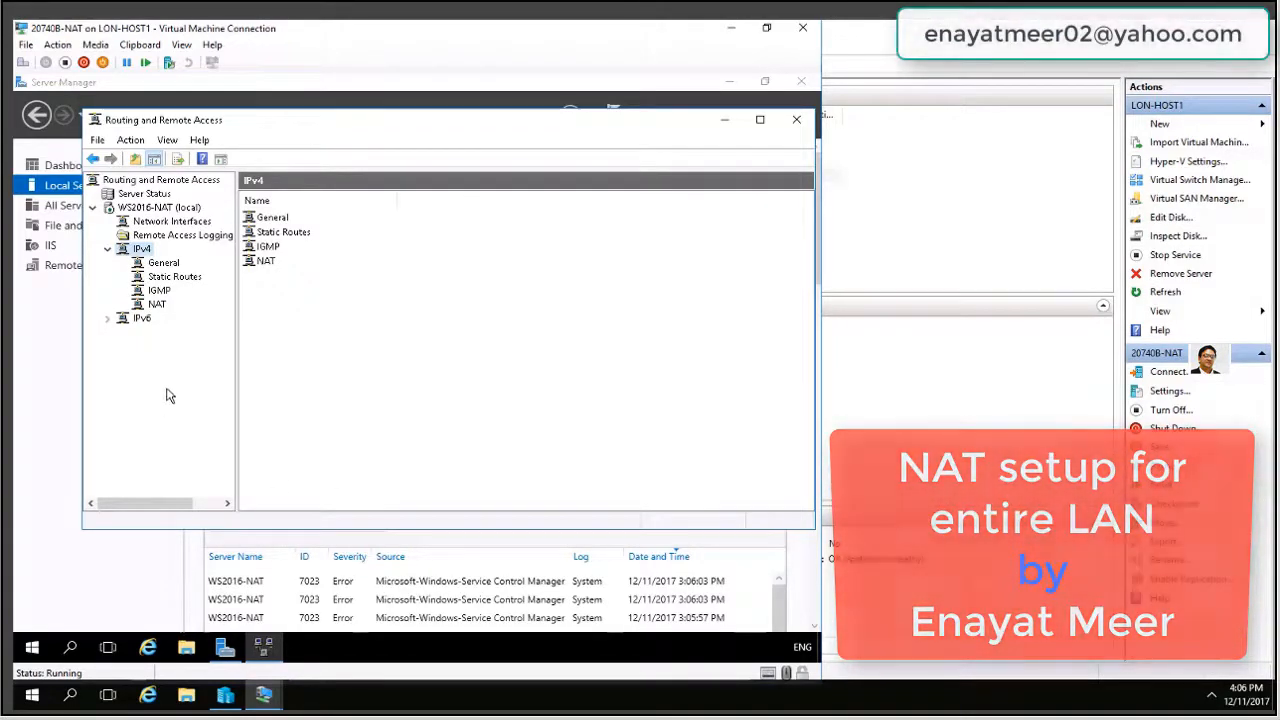
- Compare the IPv4 NAT interfaces with the Private and Public network addresses in Server Manager's local server properties
click(157, 305)
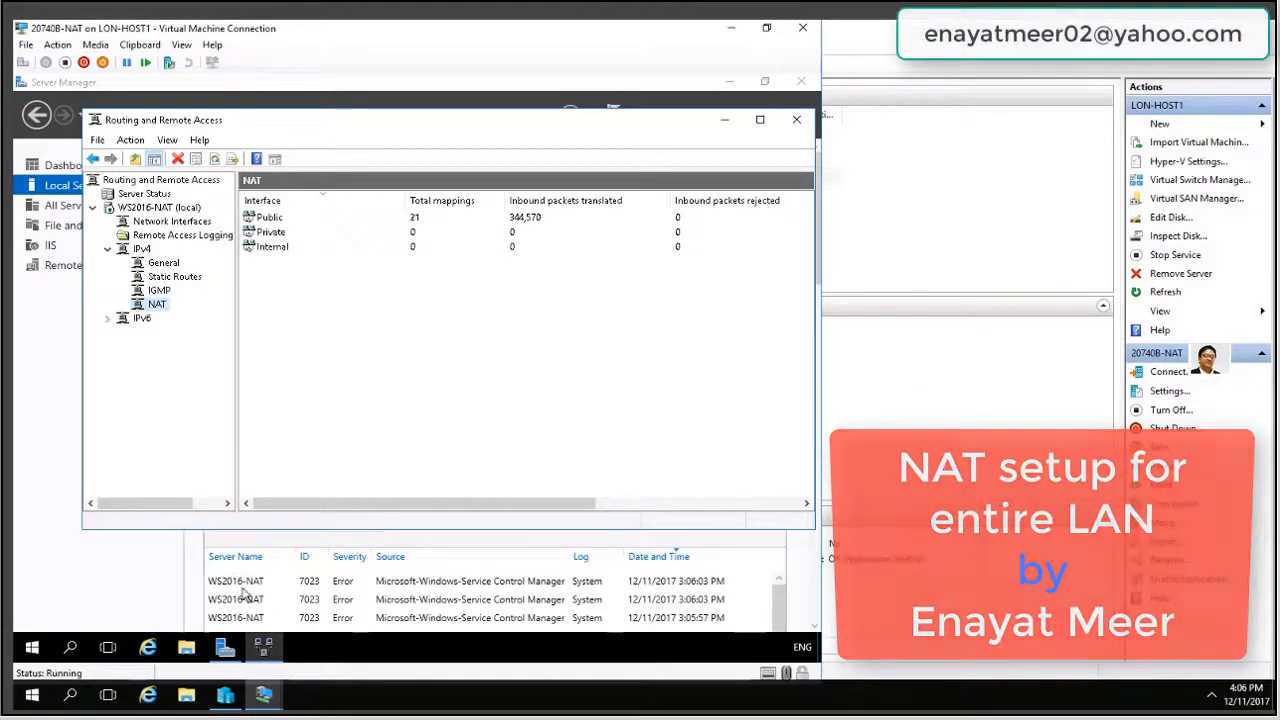
click(263, 648)
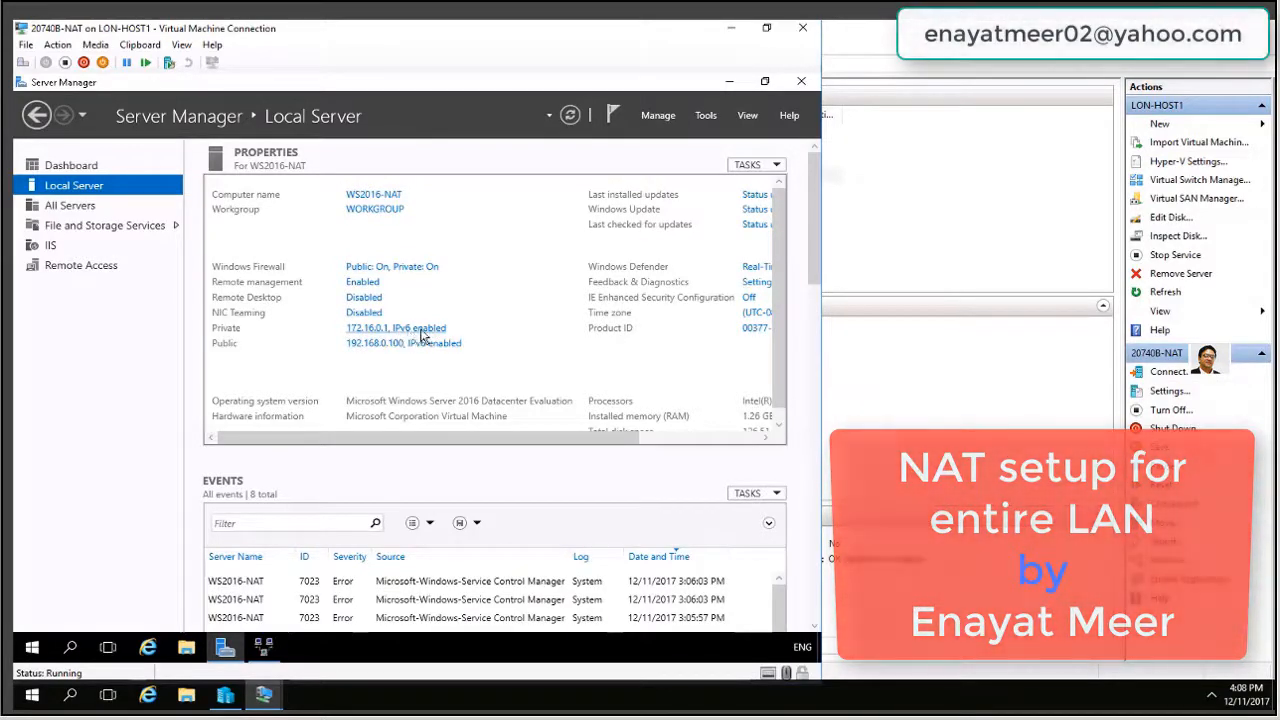
click(264, 649)
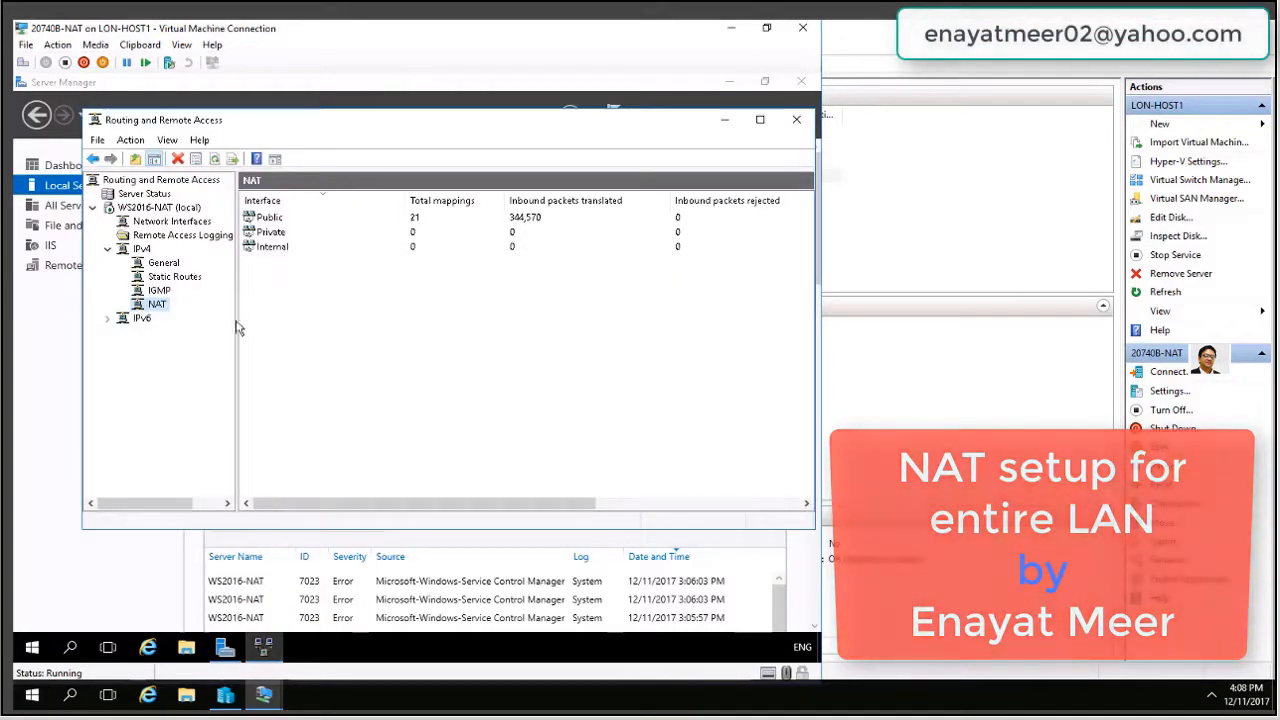
- Review the interface type and NAT setting in the Public interface's properties and close them without changes
click(278, 247)
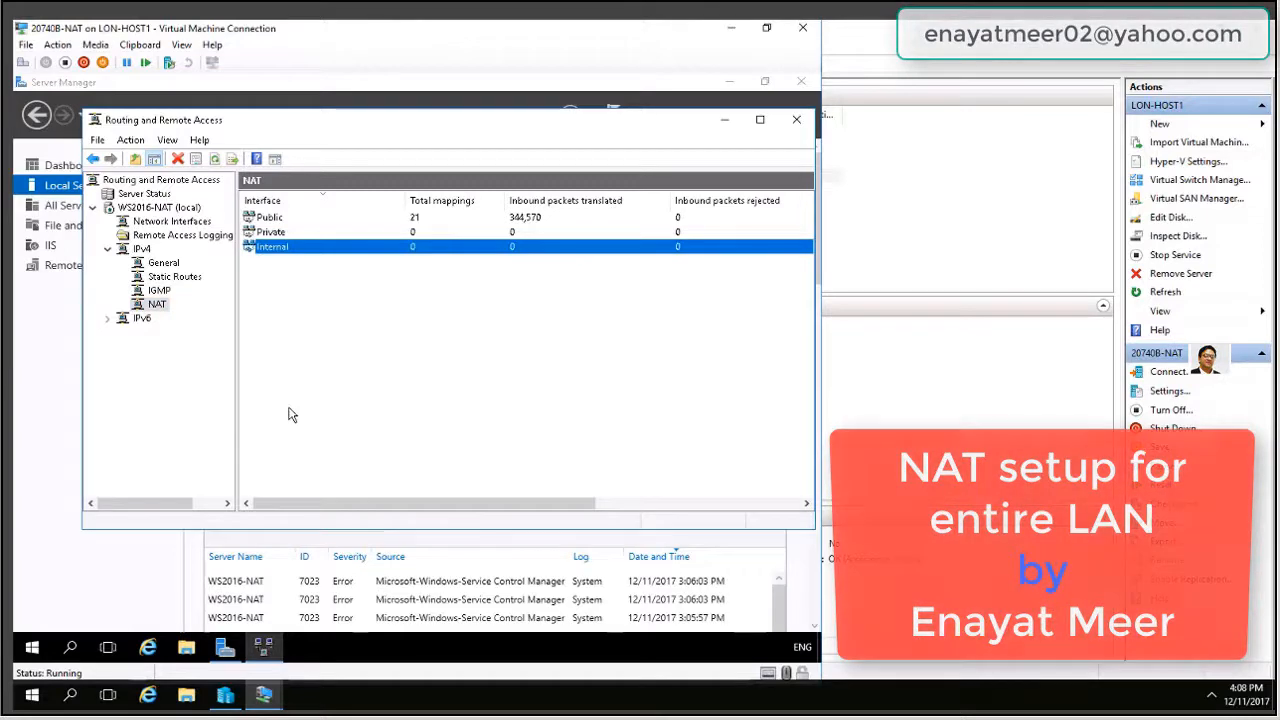
click(272, 219)
right_click(272, 219)
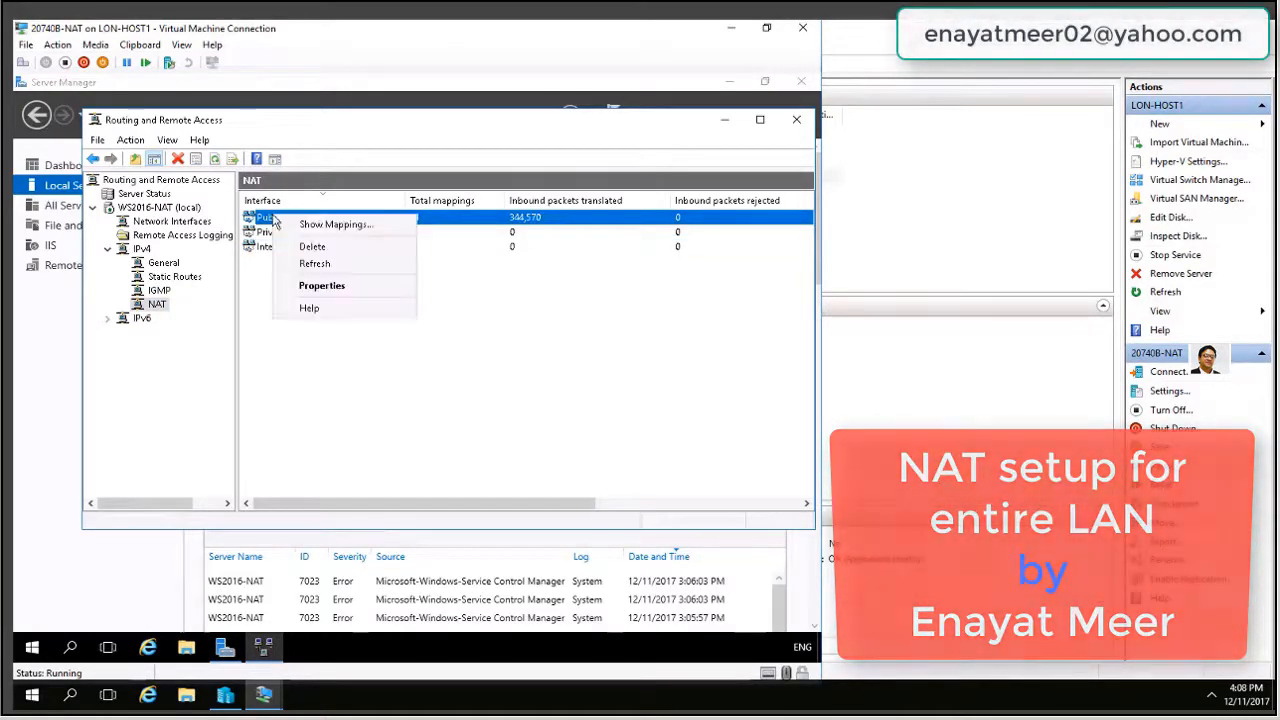
click(157, 306)
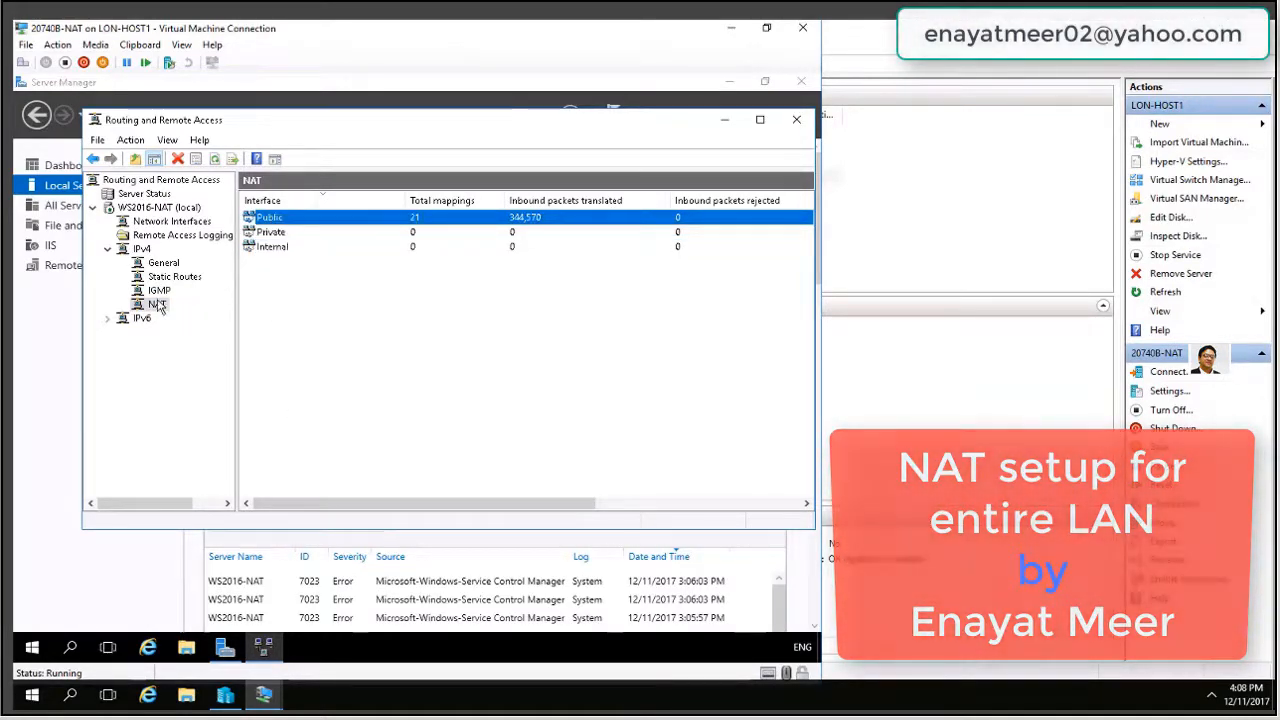
right_click(157, 306)
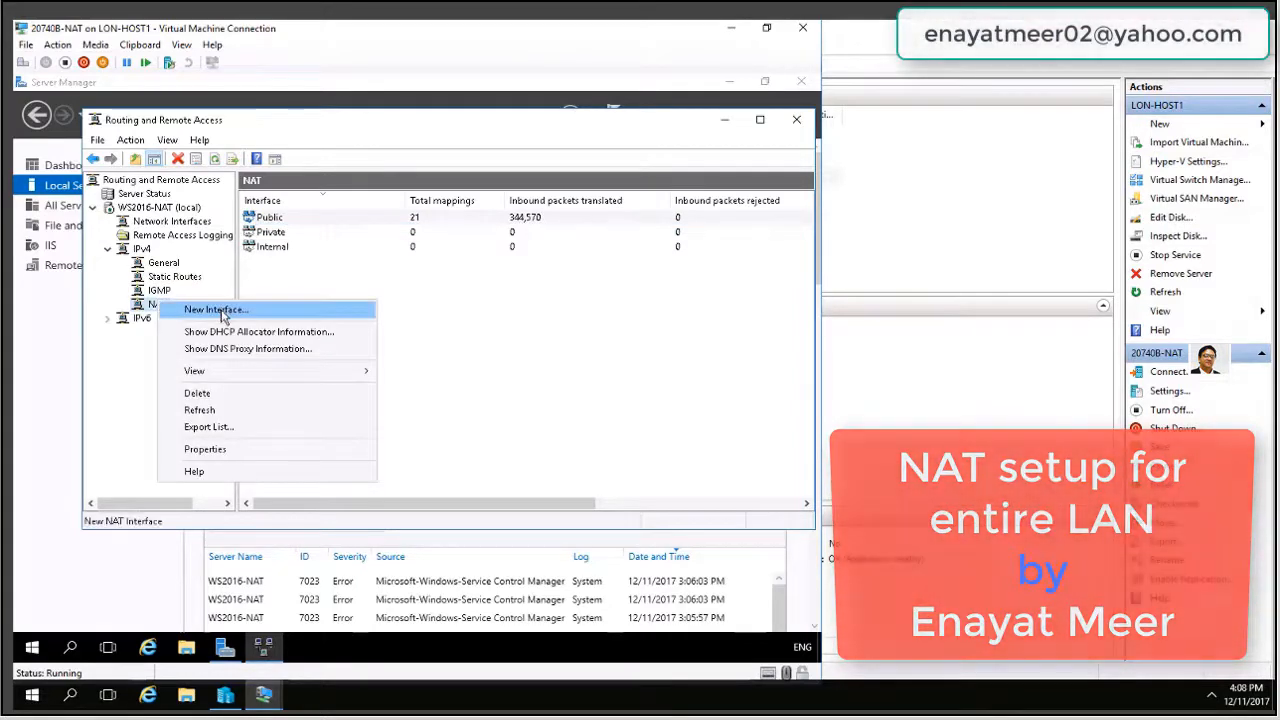
click(280, 222)
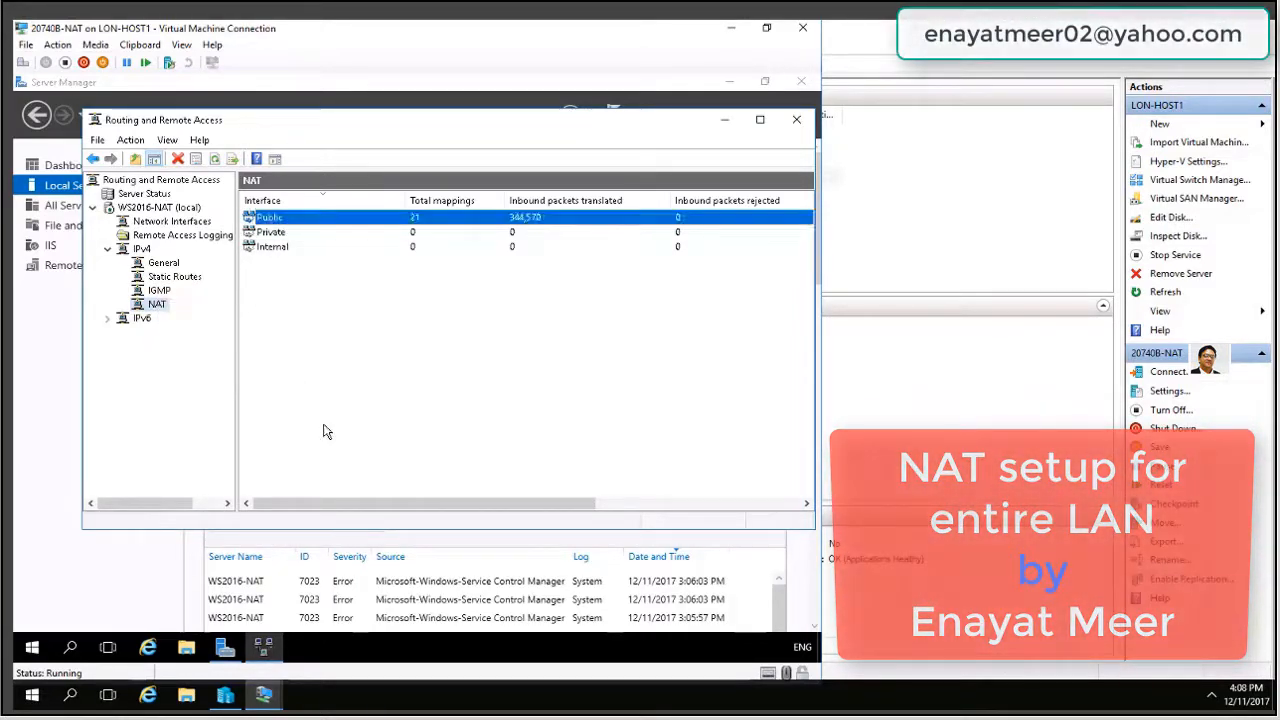
right_click(279, 225)
key(Return)
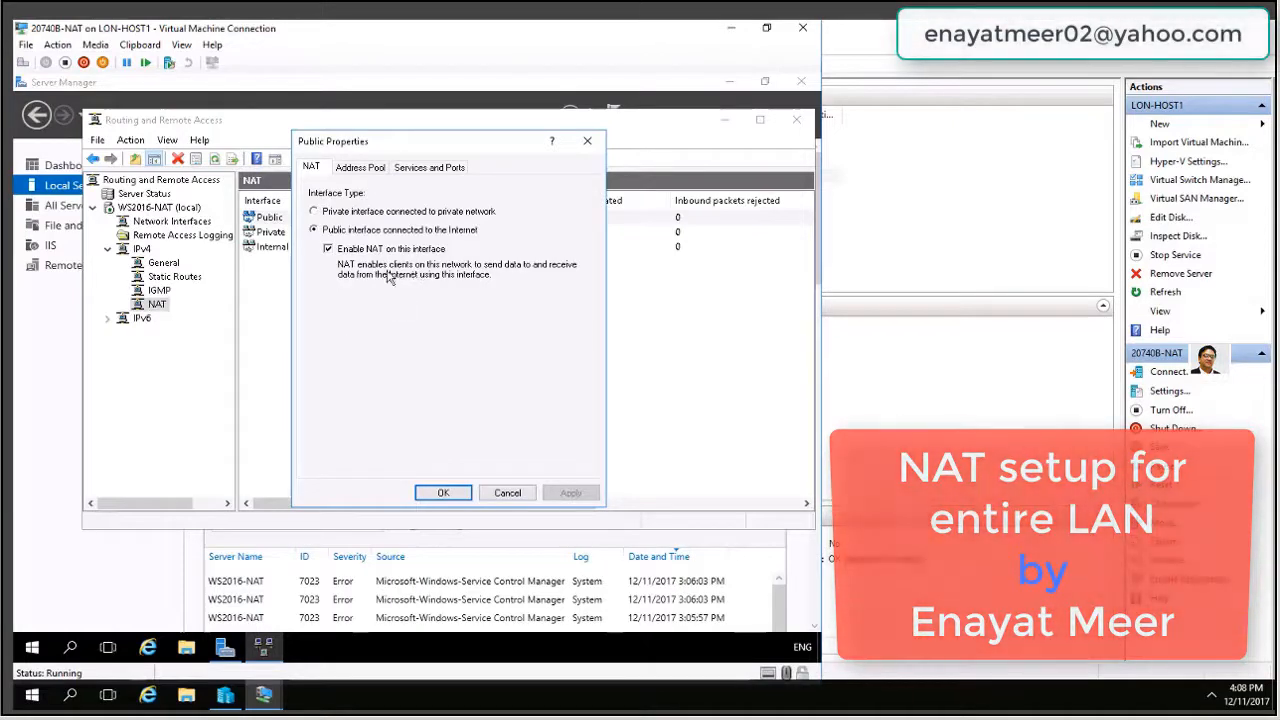
click(506, 492)
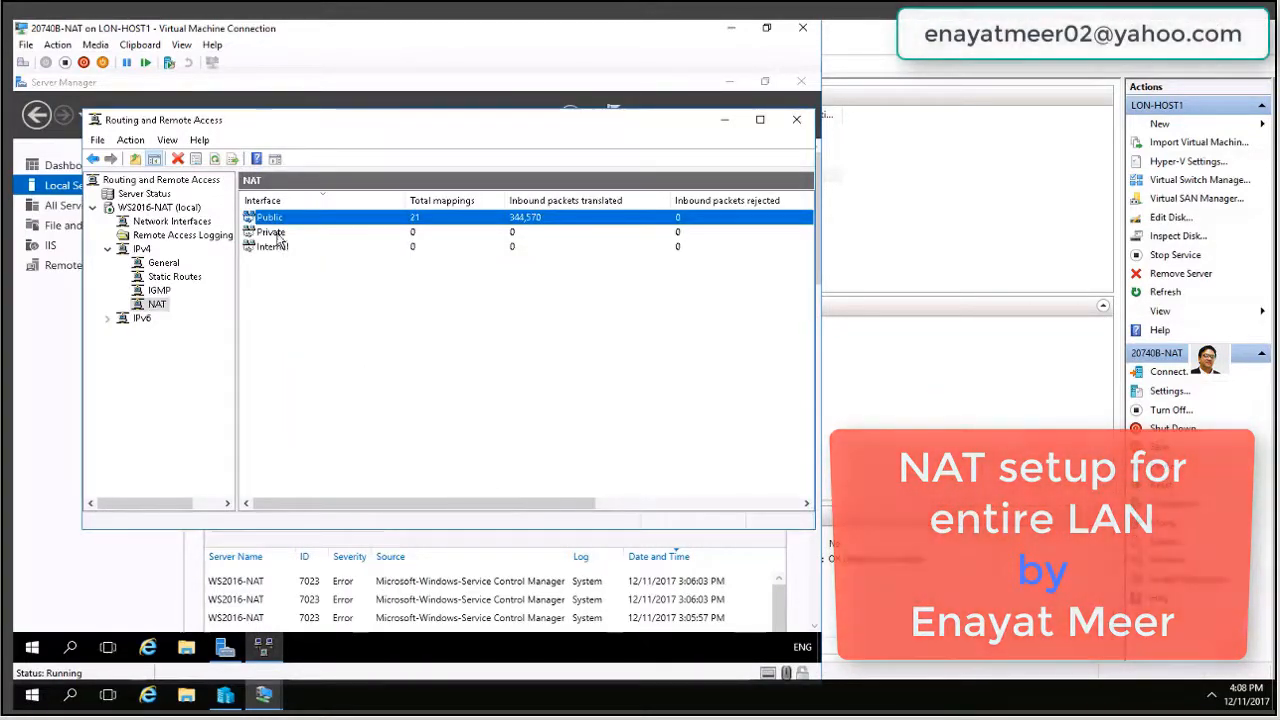
- Review the interface type in the Private interface's NAT properties and close them without changes
click(279, 235)
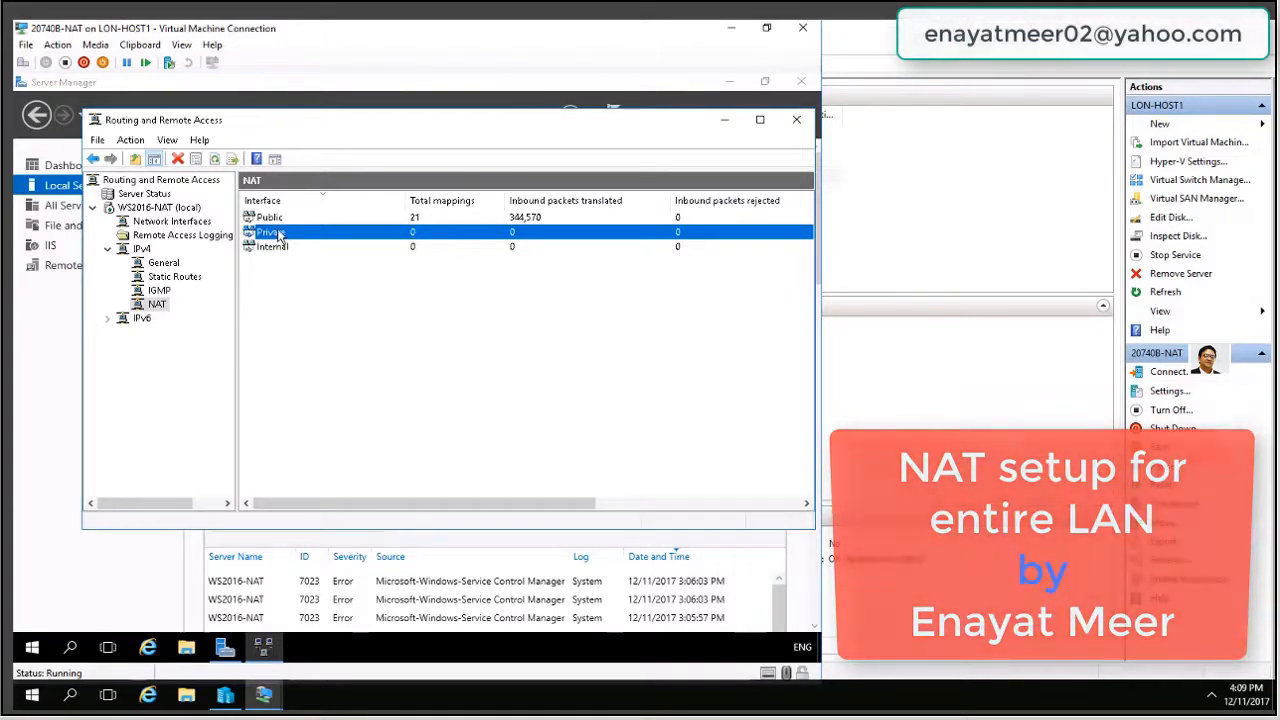
right_click(279, 234)
click(312, 301)
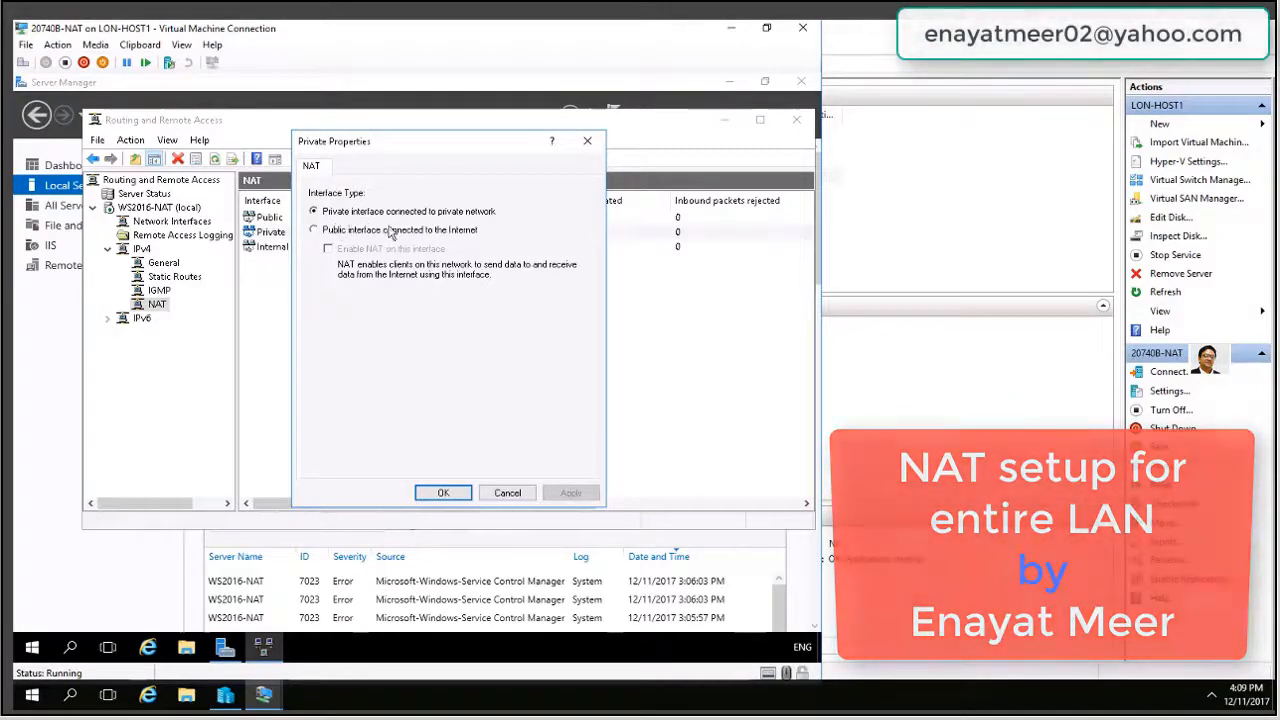
click(508, 493)
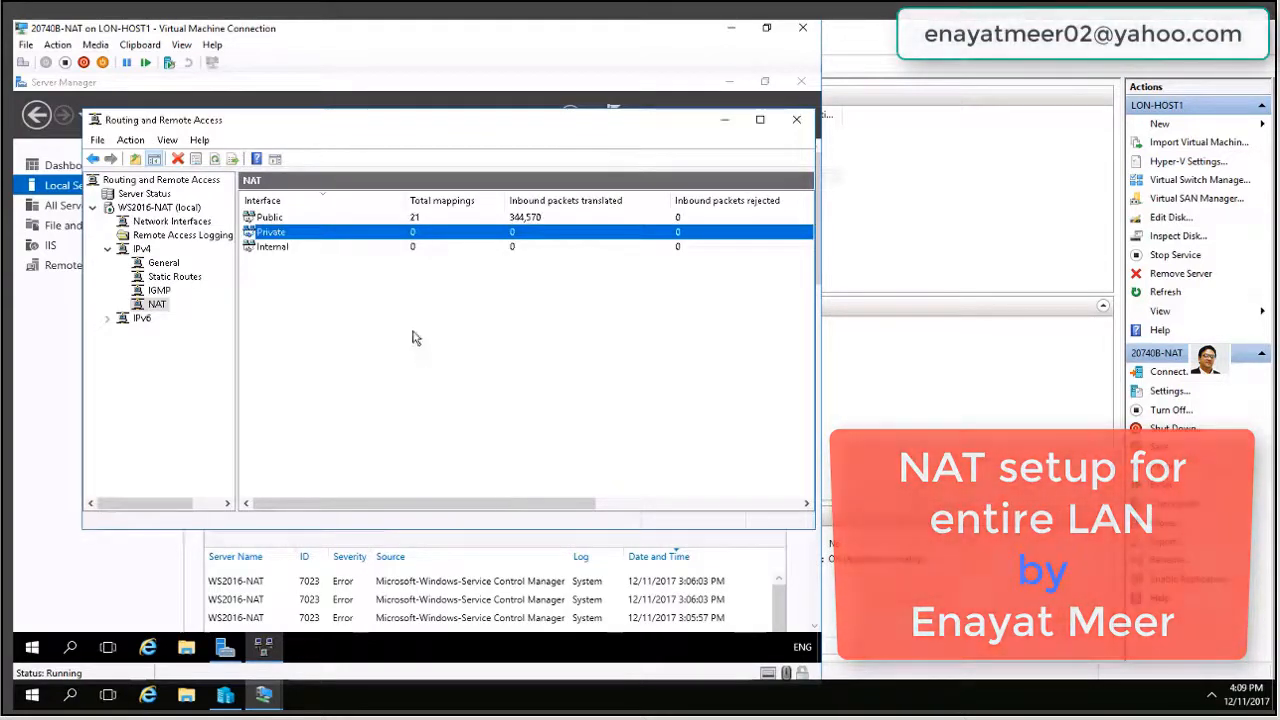
- Ping yahoo.com from an administrator Windows PowerShell session on the NAT virtual machine
click(283, 220)
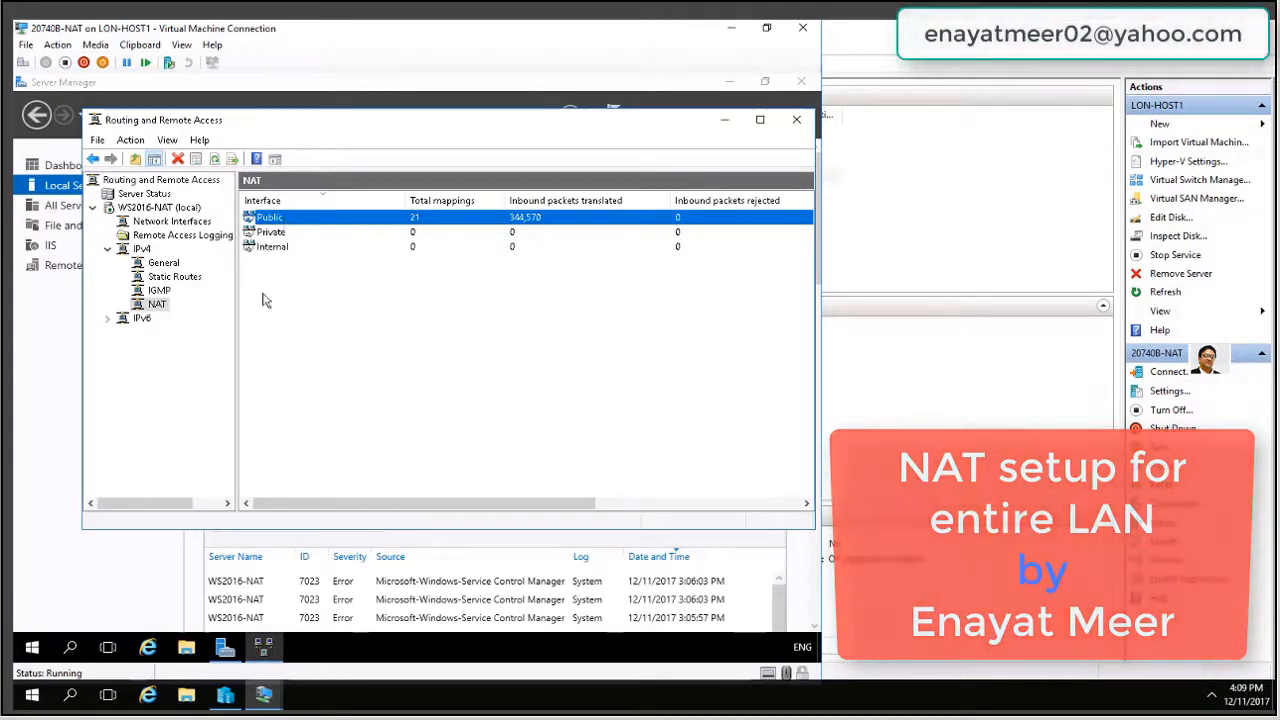
click(32, 650)
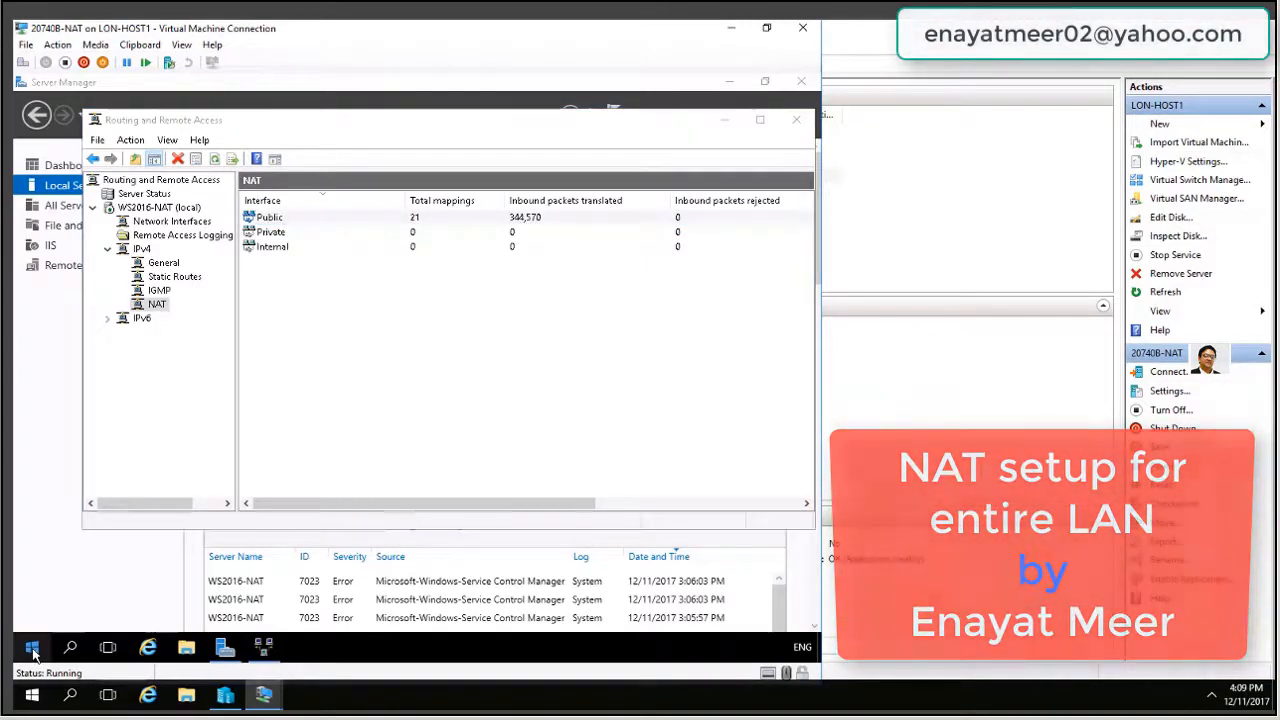
right_click(32, 650)
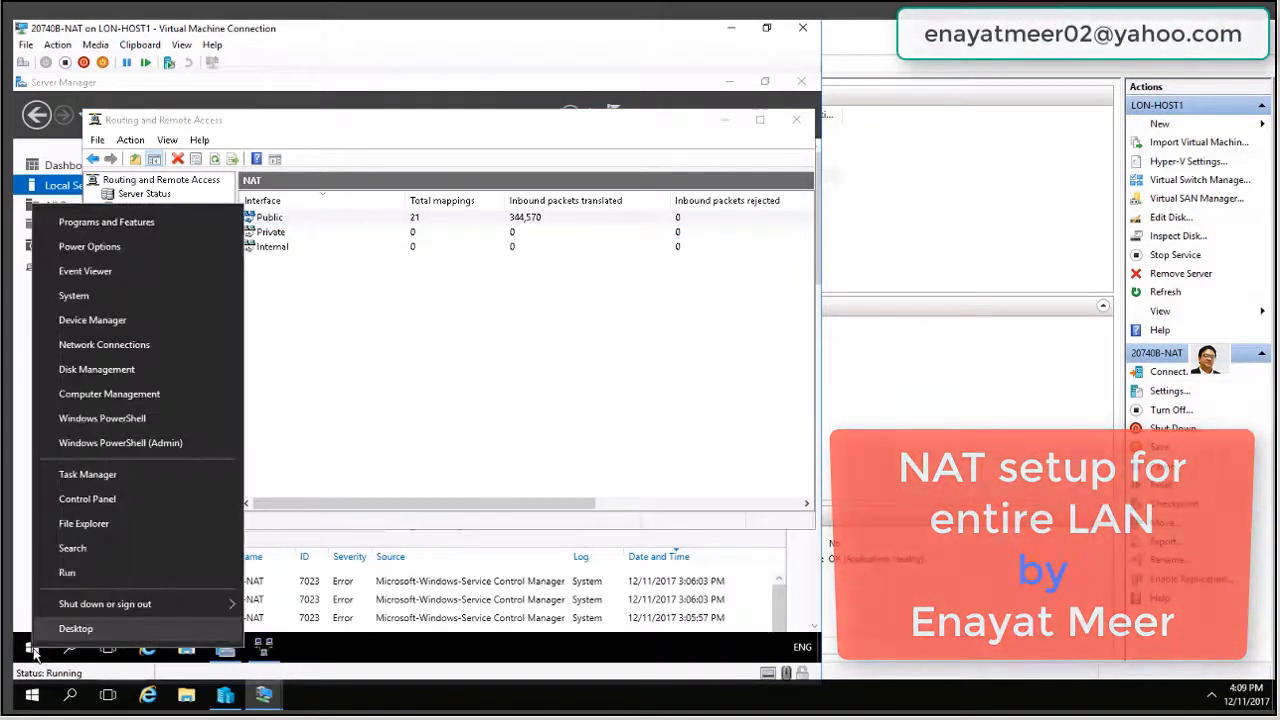
click(143, 445)
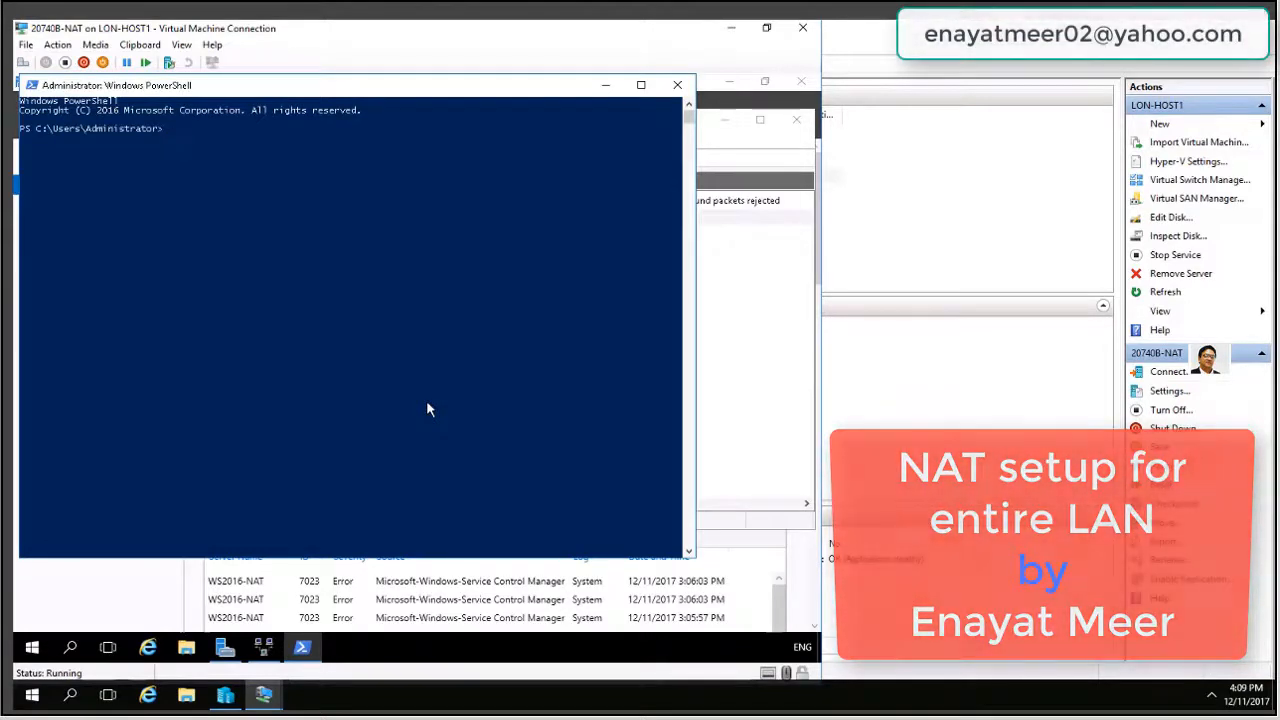
text(Ping yahoo.com)
key(Return)
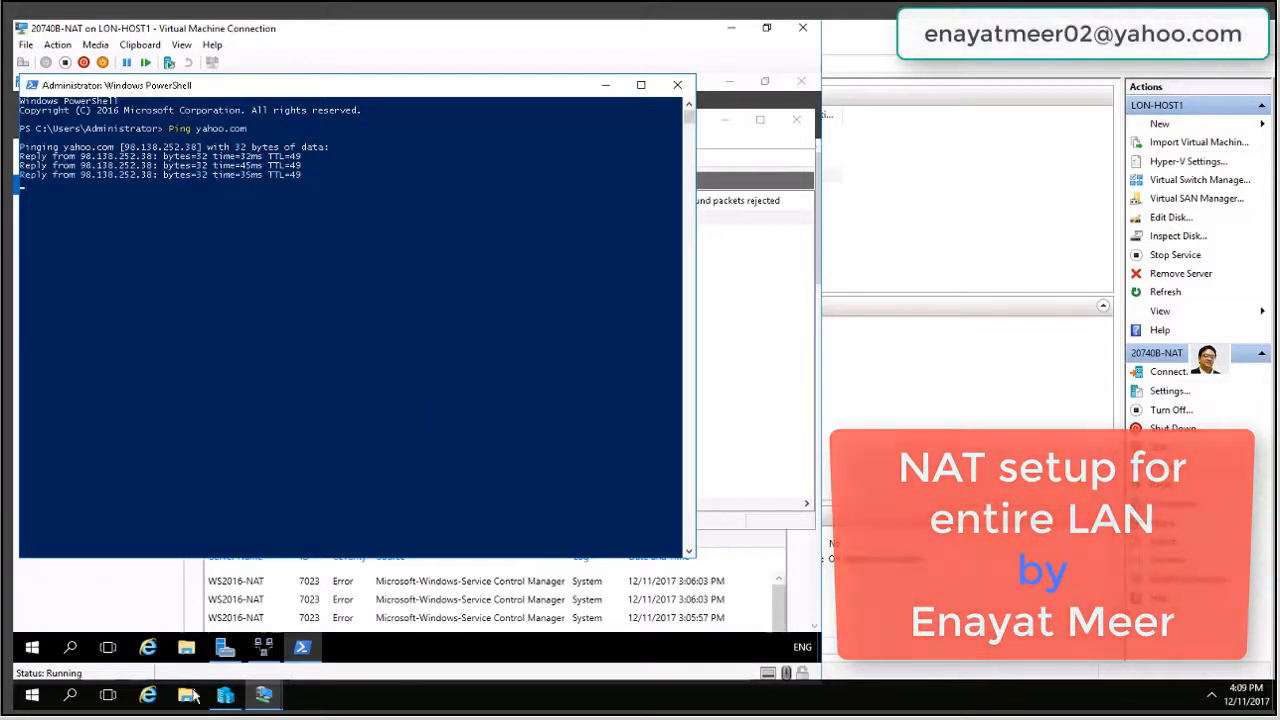
- Start Internet Explorer on the NAT virtual machine and look up googlecom from the address field
click(148, 648)
right_click(151, 649)
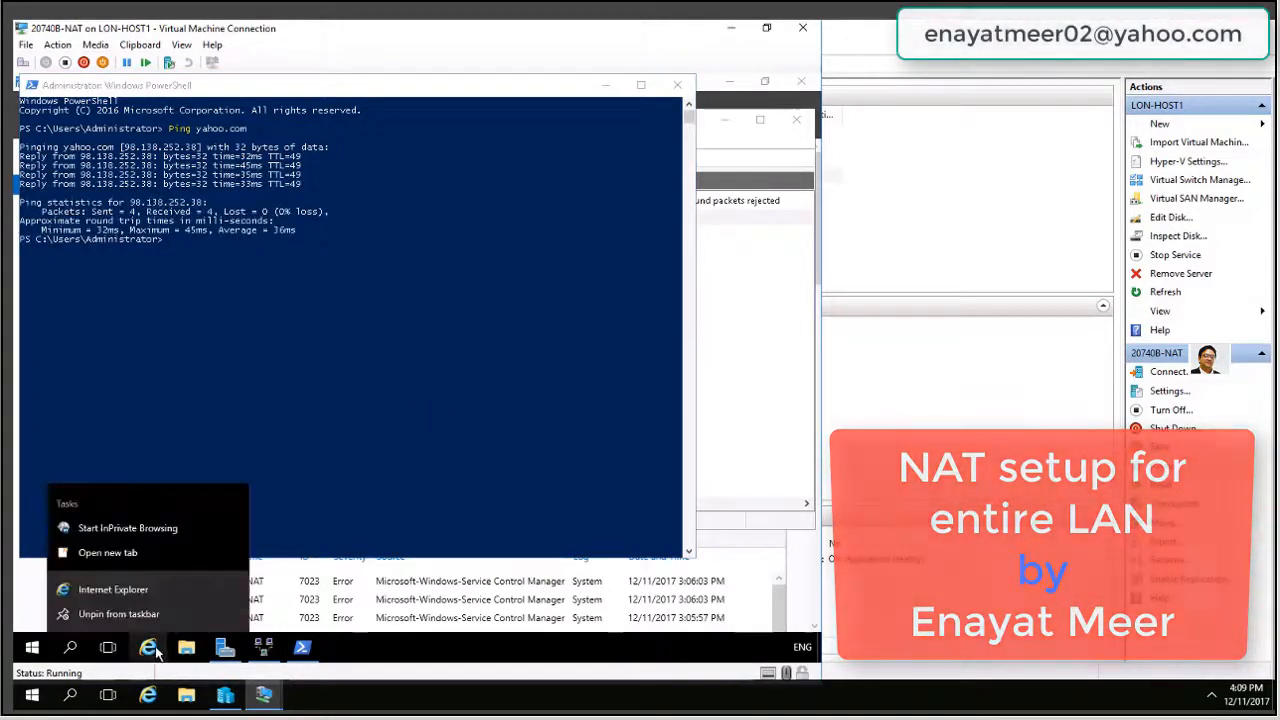
click(113, 590)
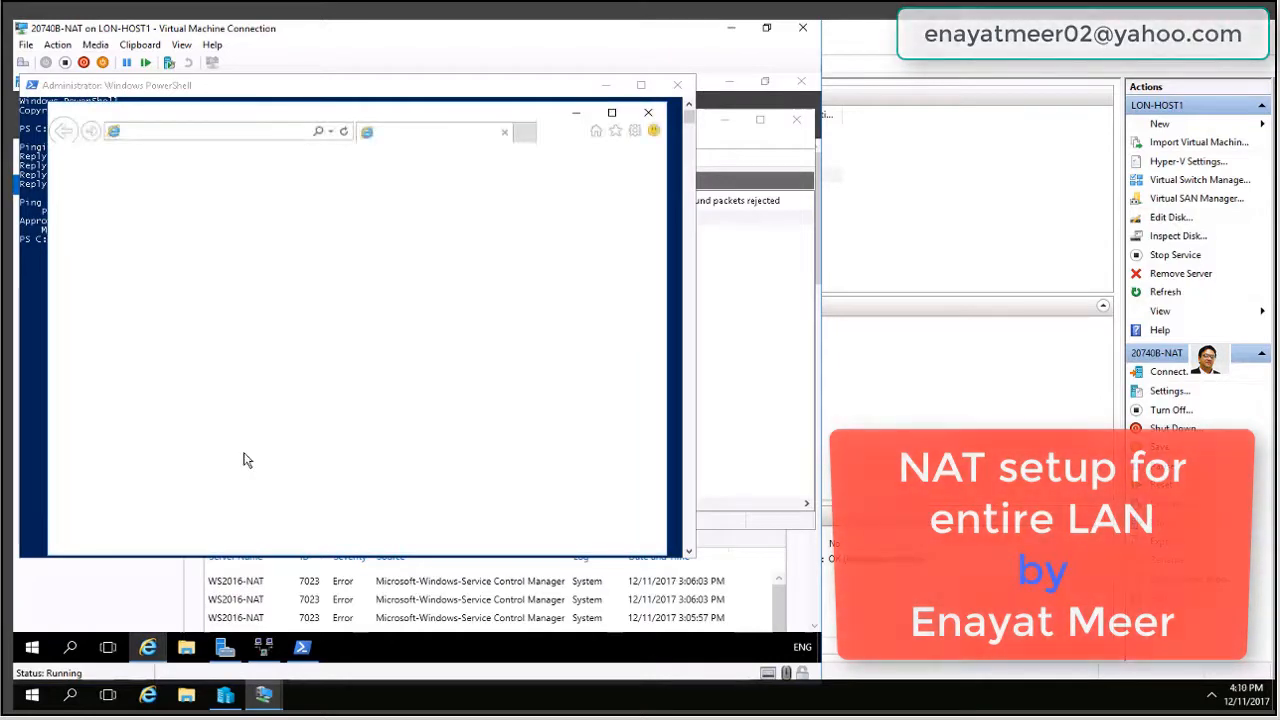
click(255, 133)
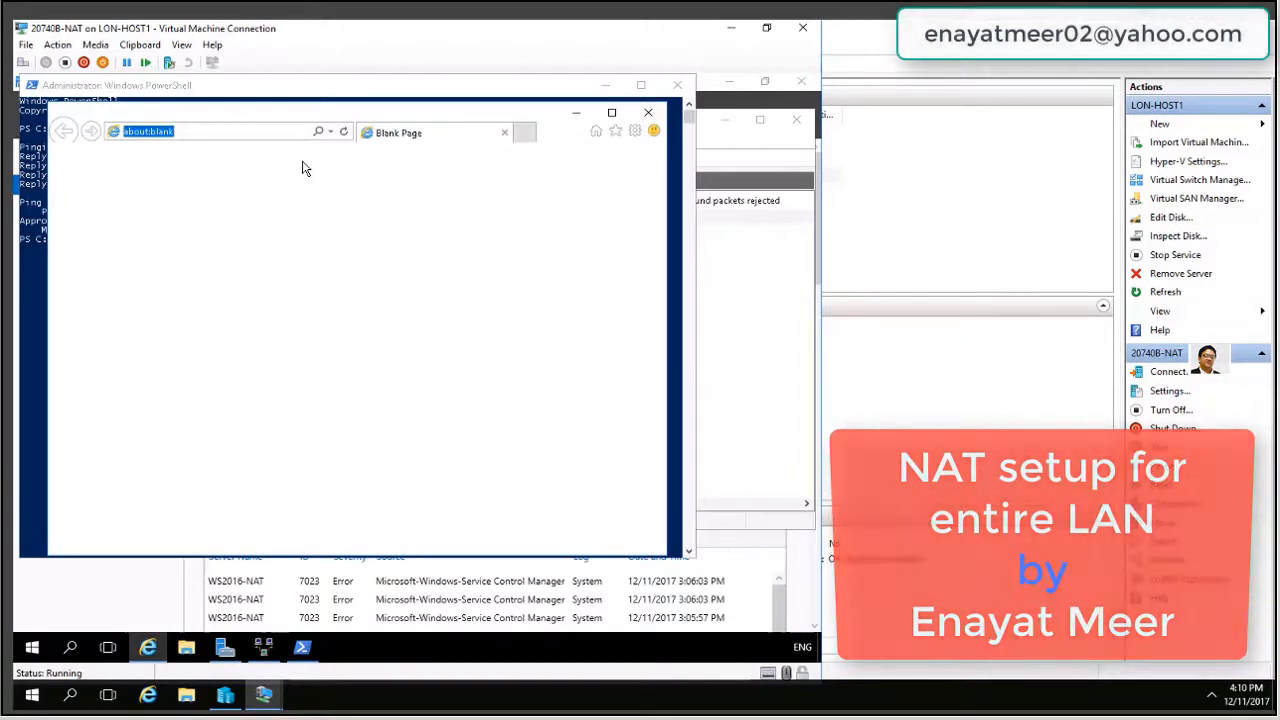
text(googlecom)
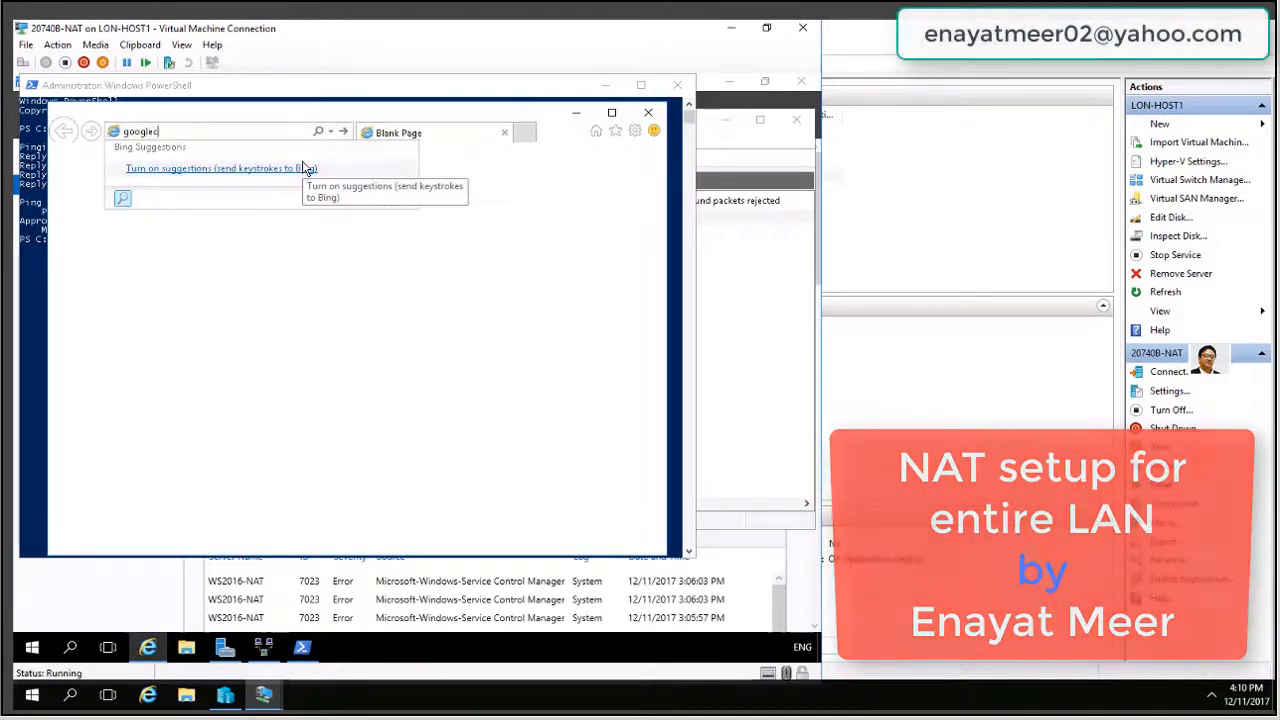
key(Return)
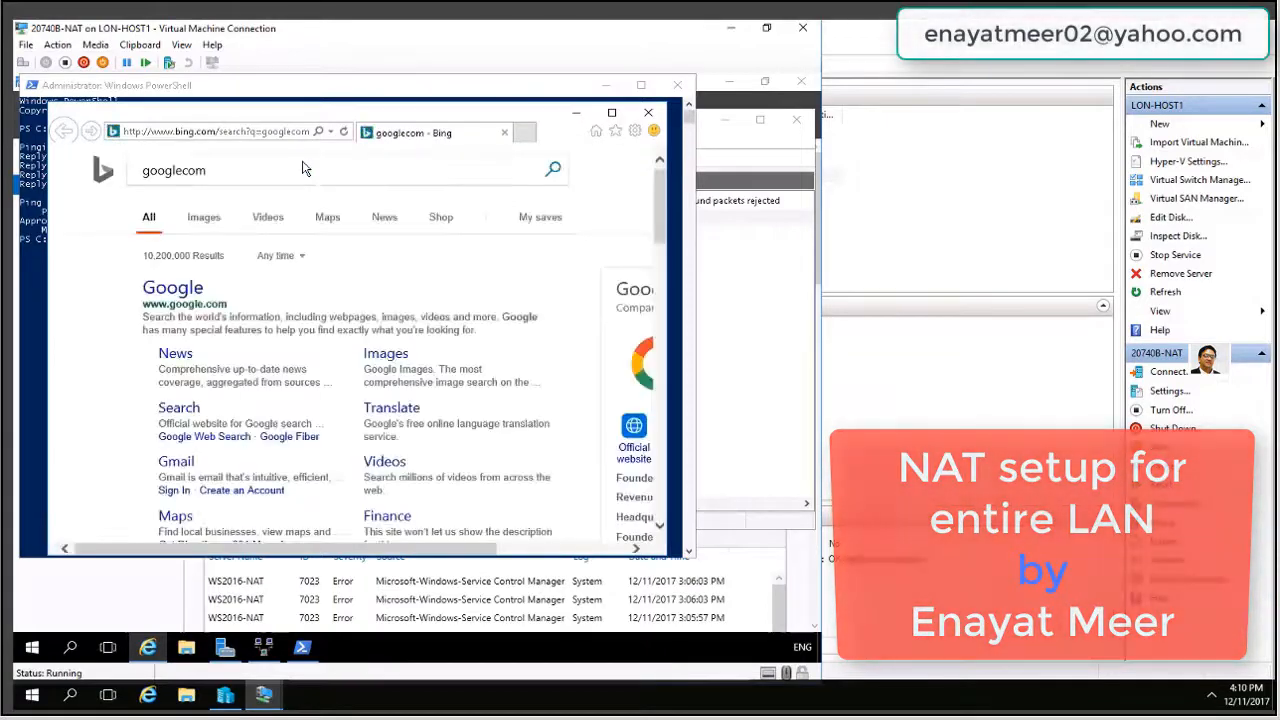
- Browse to microsoft.com to test Internet access and close the browser and PowerShell windows
click(283, 136)
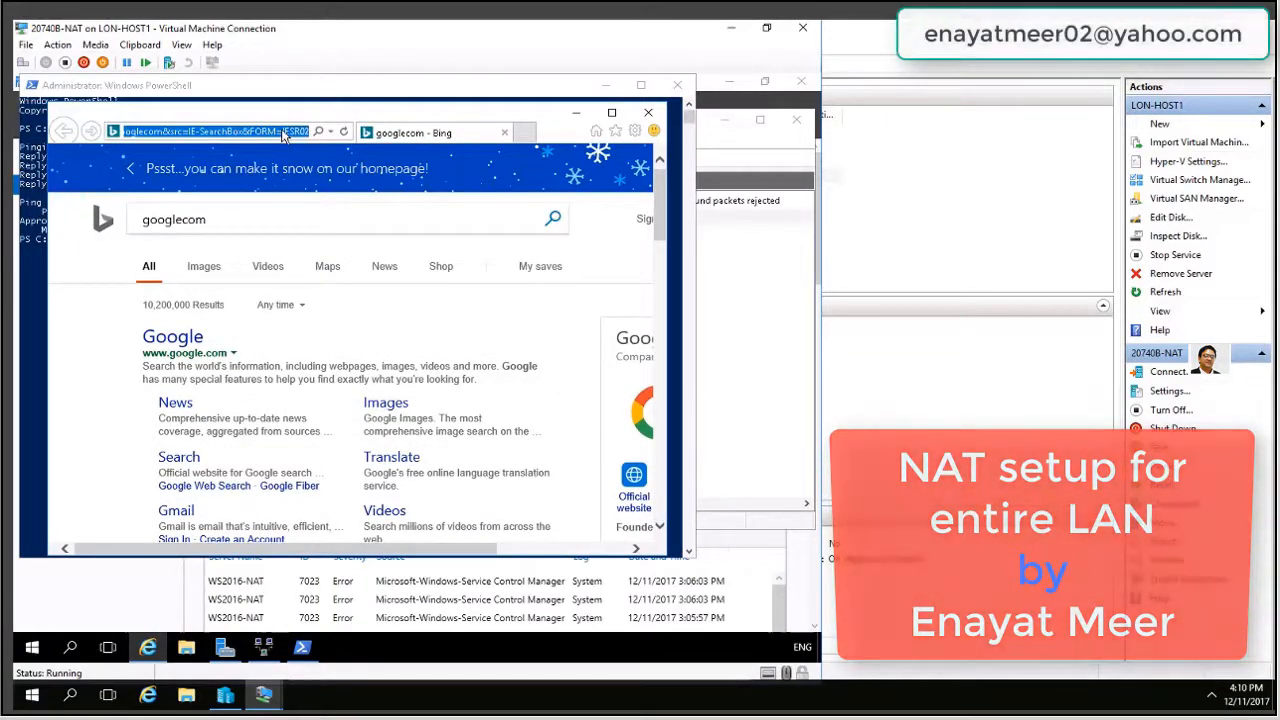
text(microsoft)
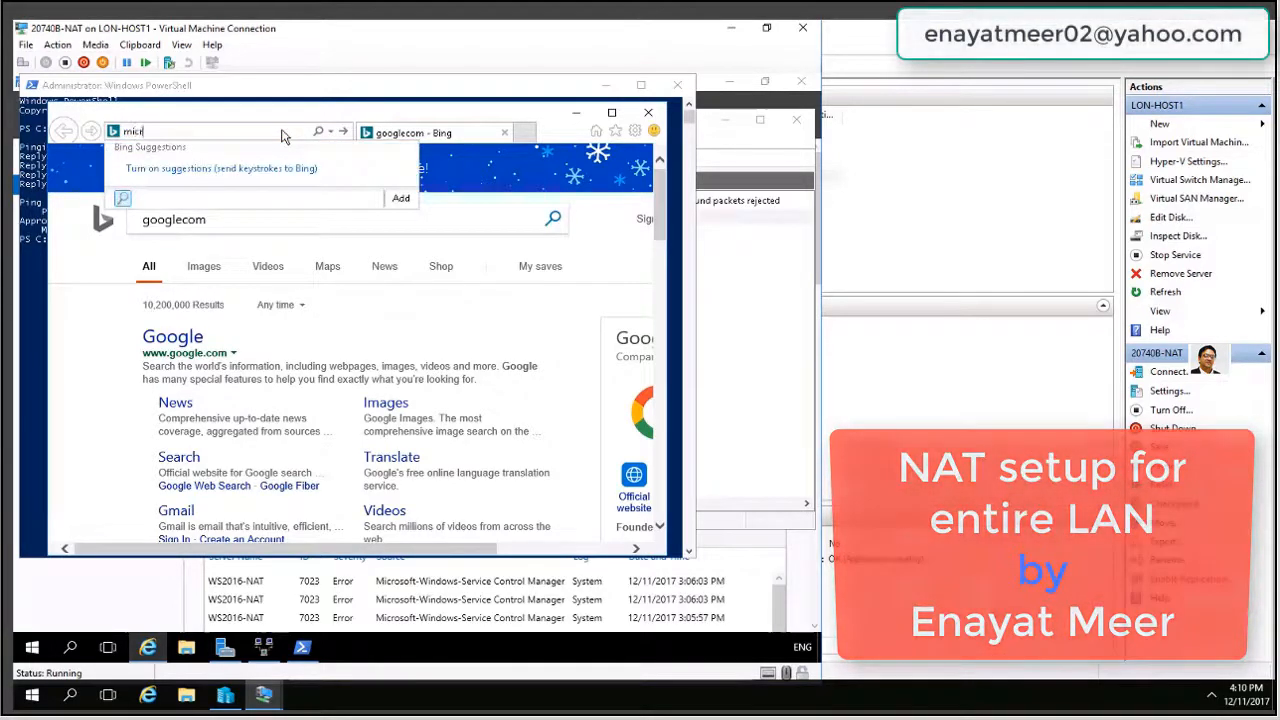
text(.com)
key(Return)
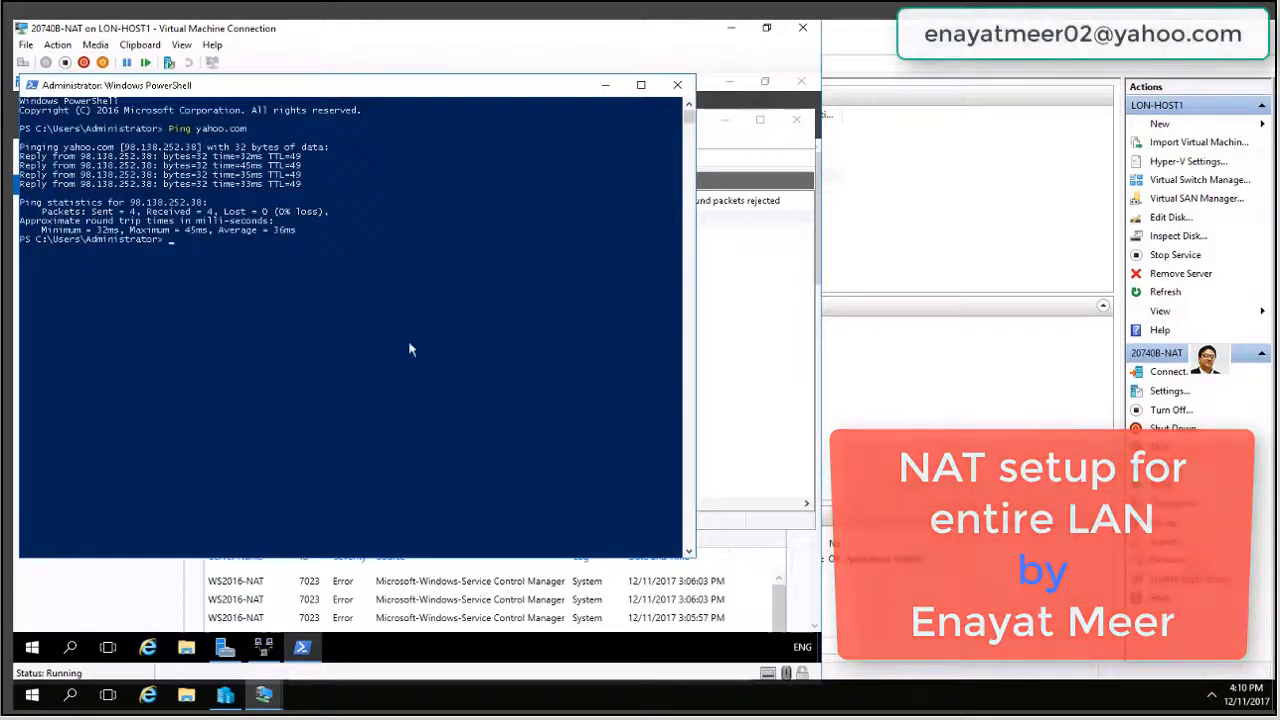
click(677, 87)
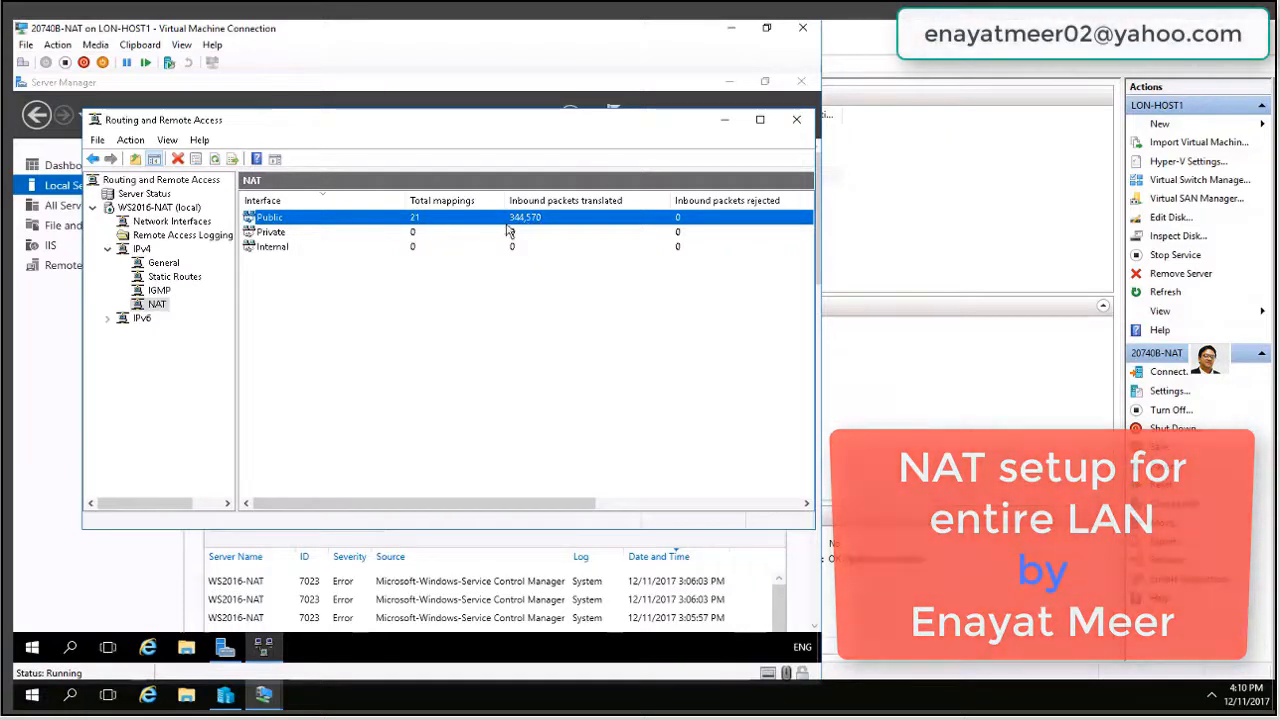
- Switch to the 20740B-LON-NVHOST2 virtual machine and review Ethernet 2's IPv4 address, gateway and DNS settings, closing them without changes
click(278, 232)
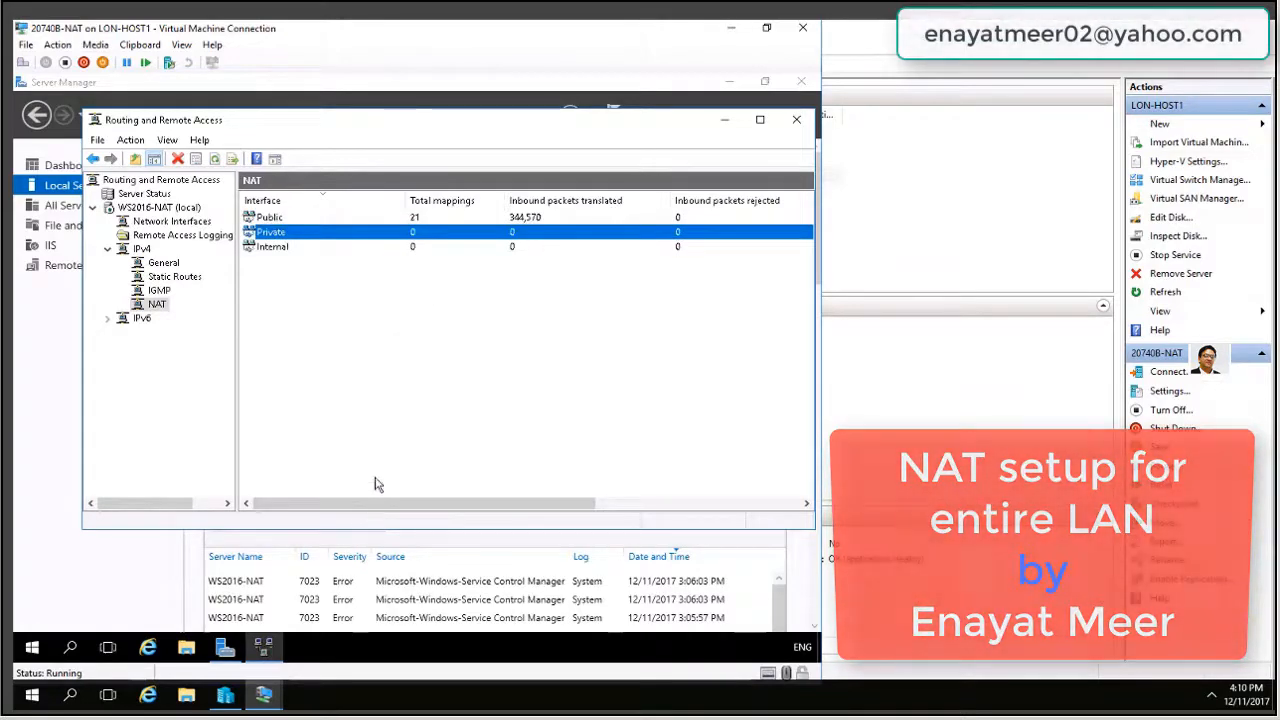
click(258, 697)
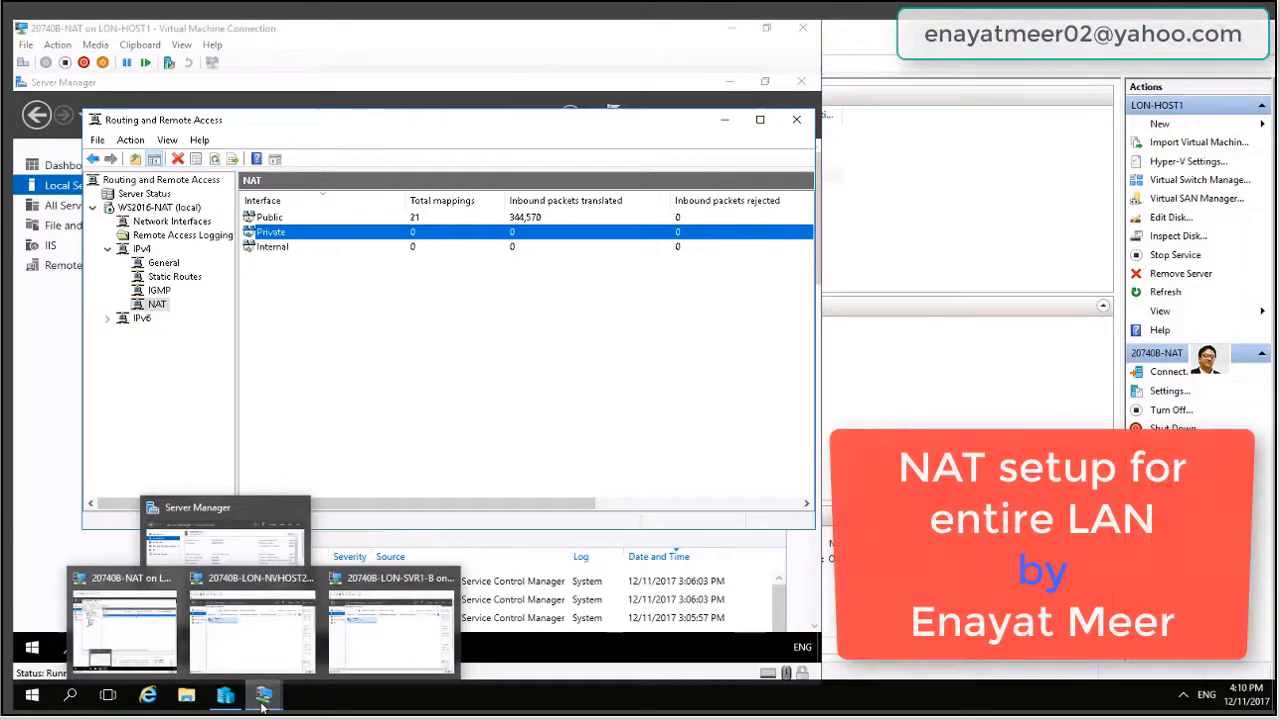
click(251, 640)
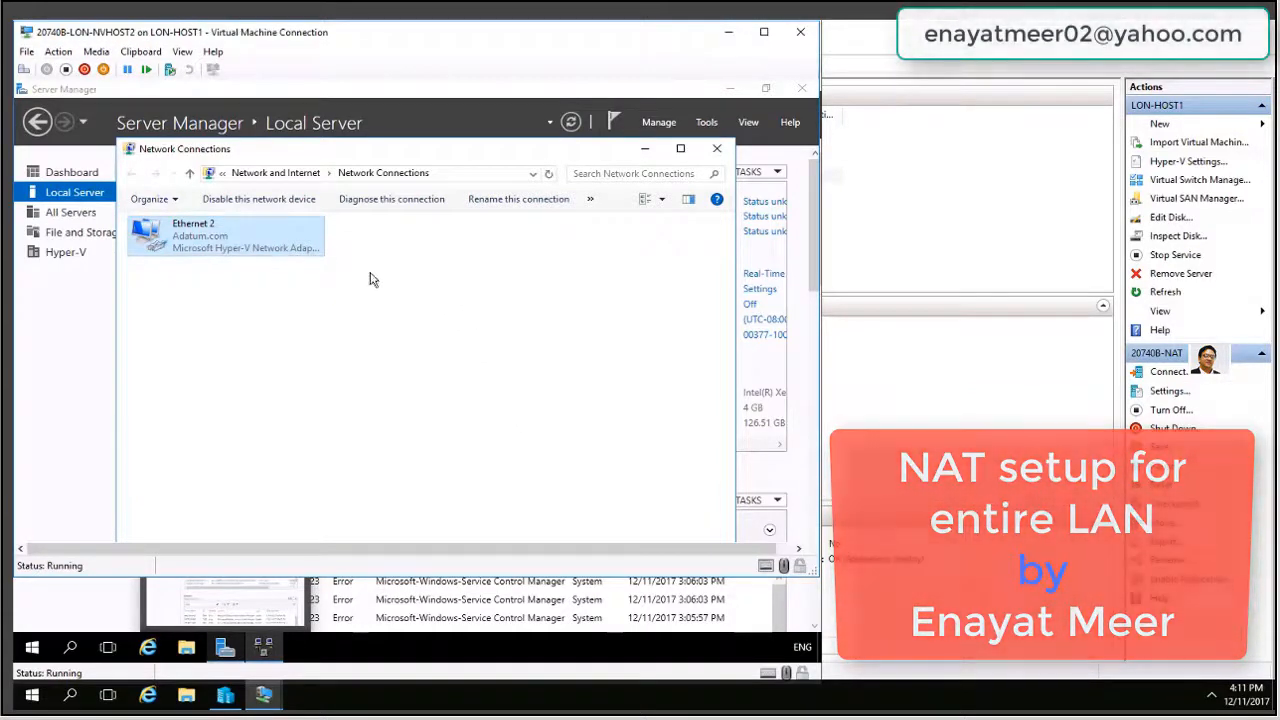
right_click(244, 248)
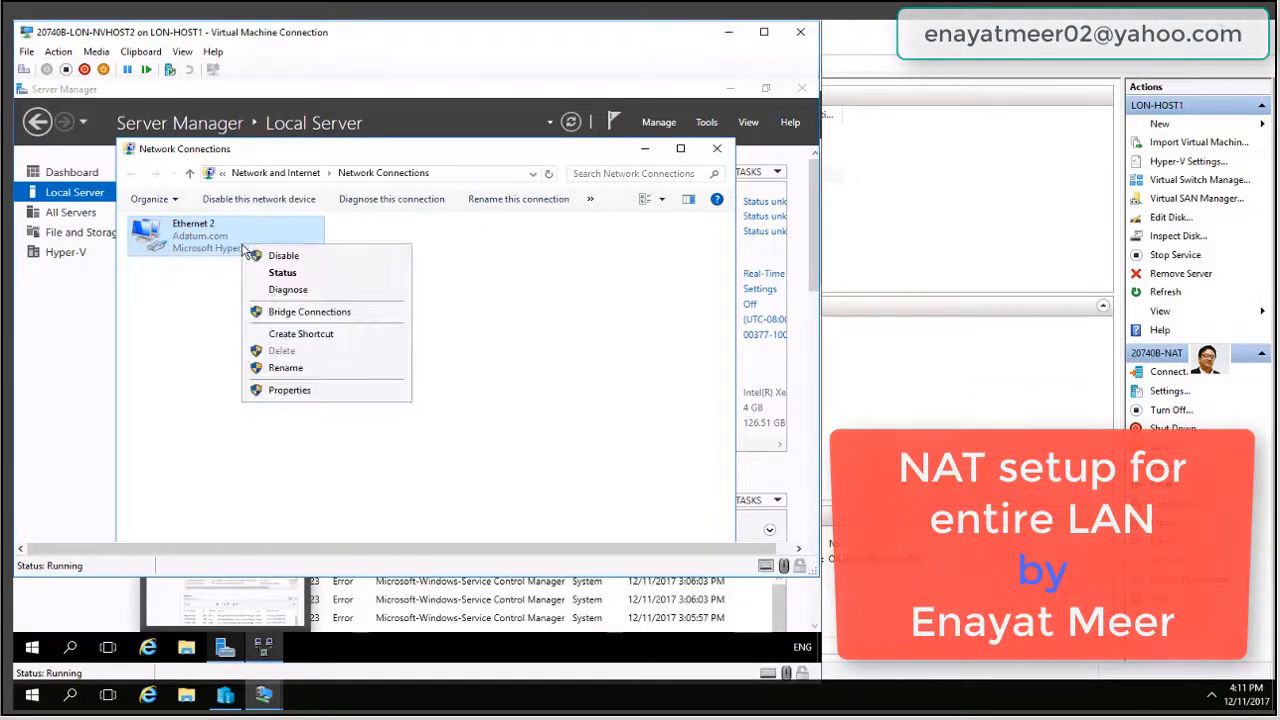
click(280, 390)
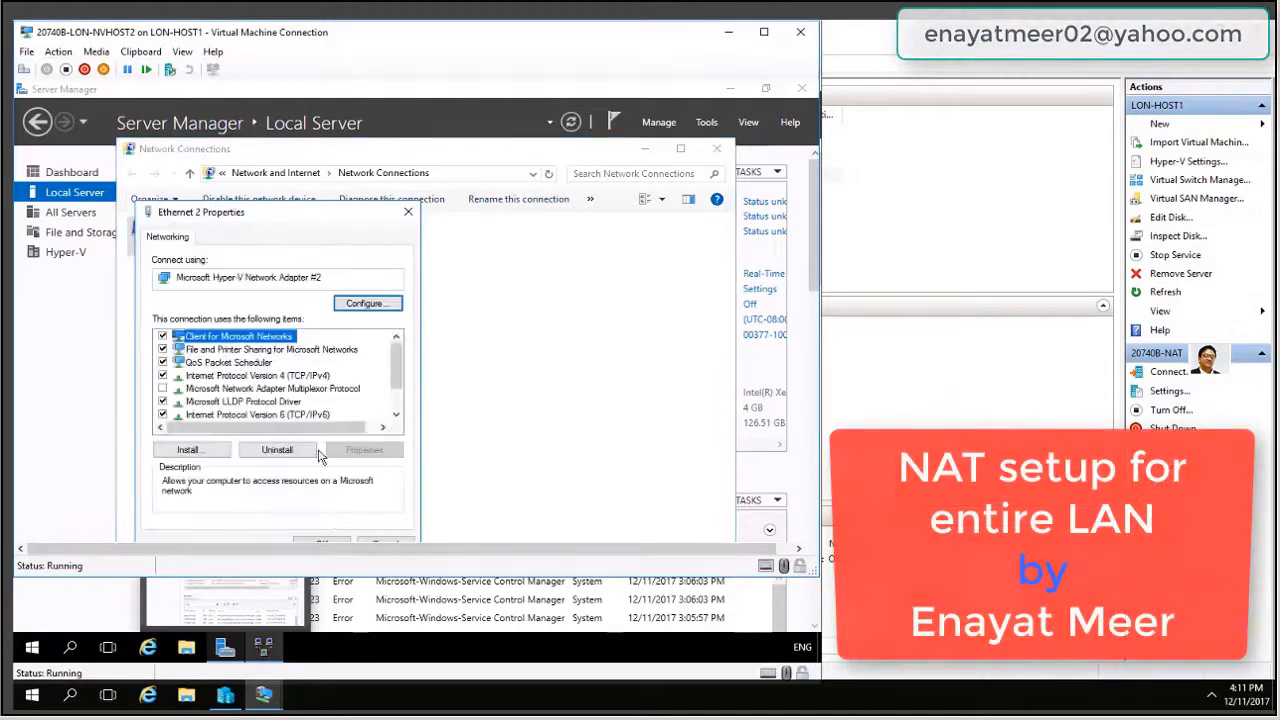
click(317, 376)
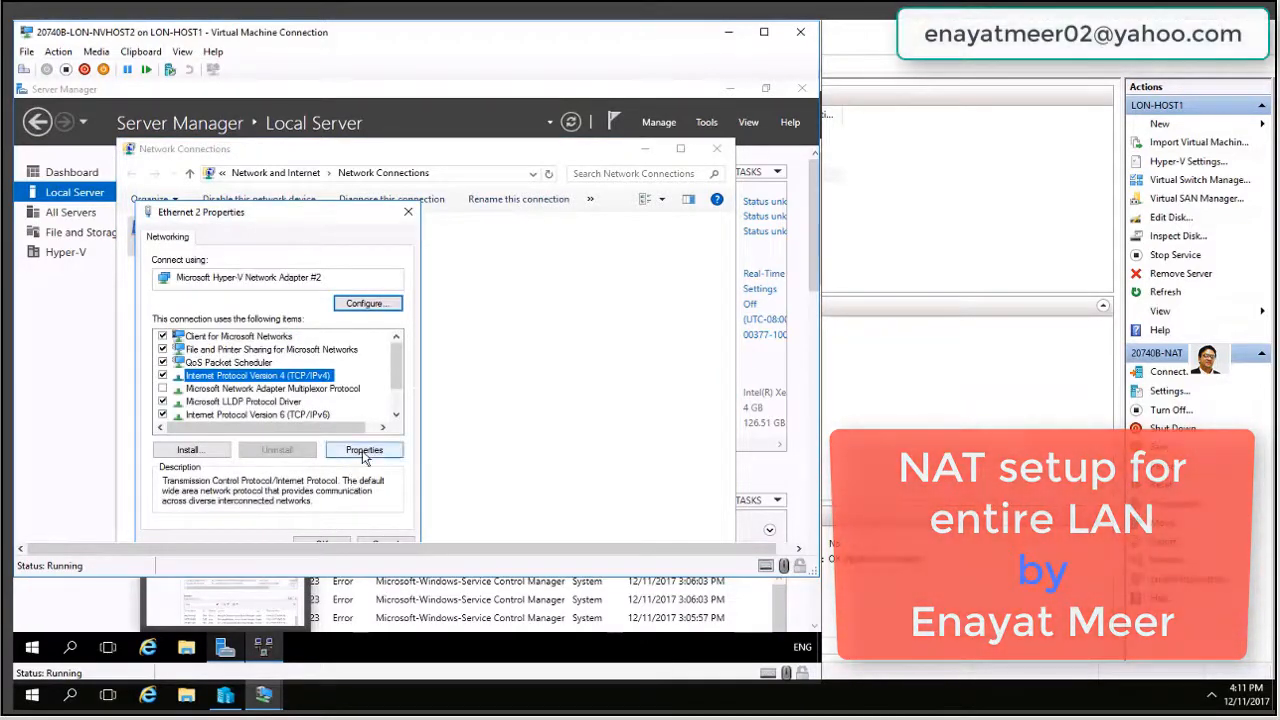
click(364, 451)
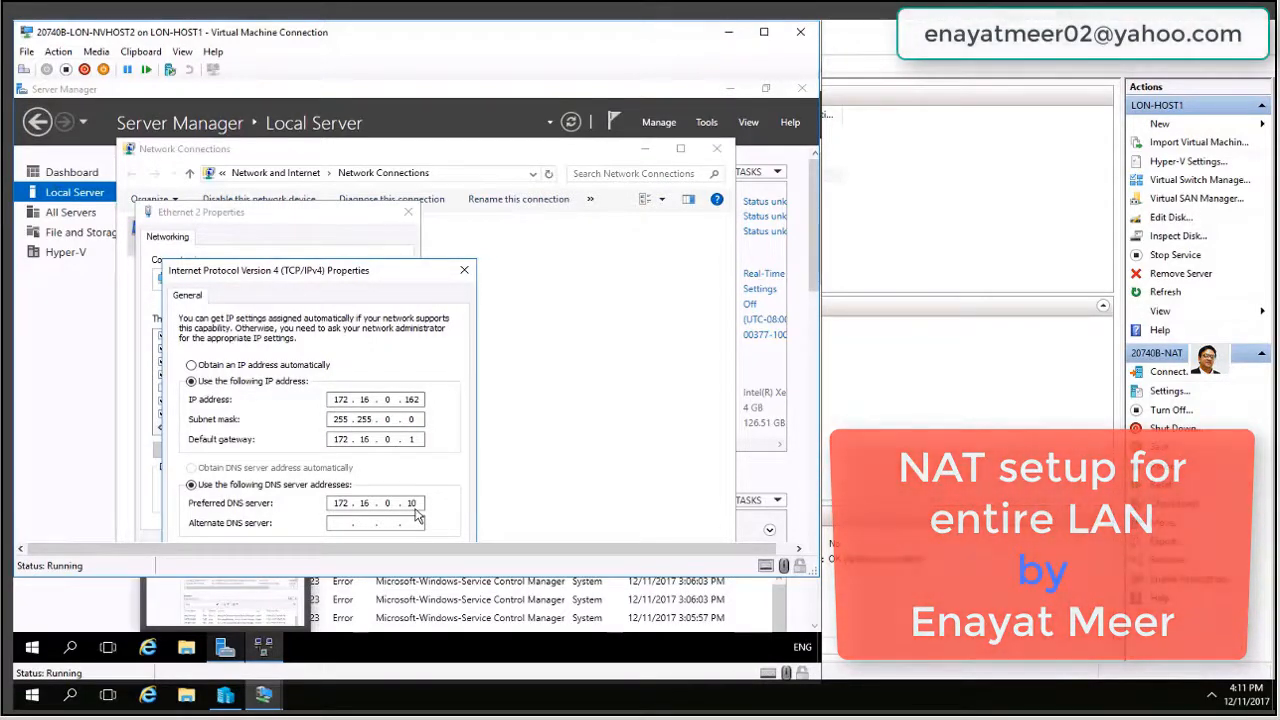
click(340, 528)
click(465, 271)
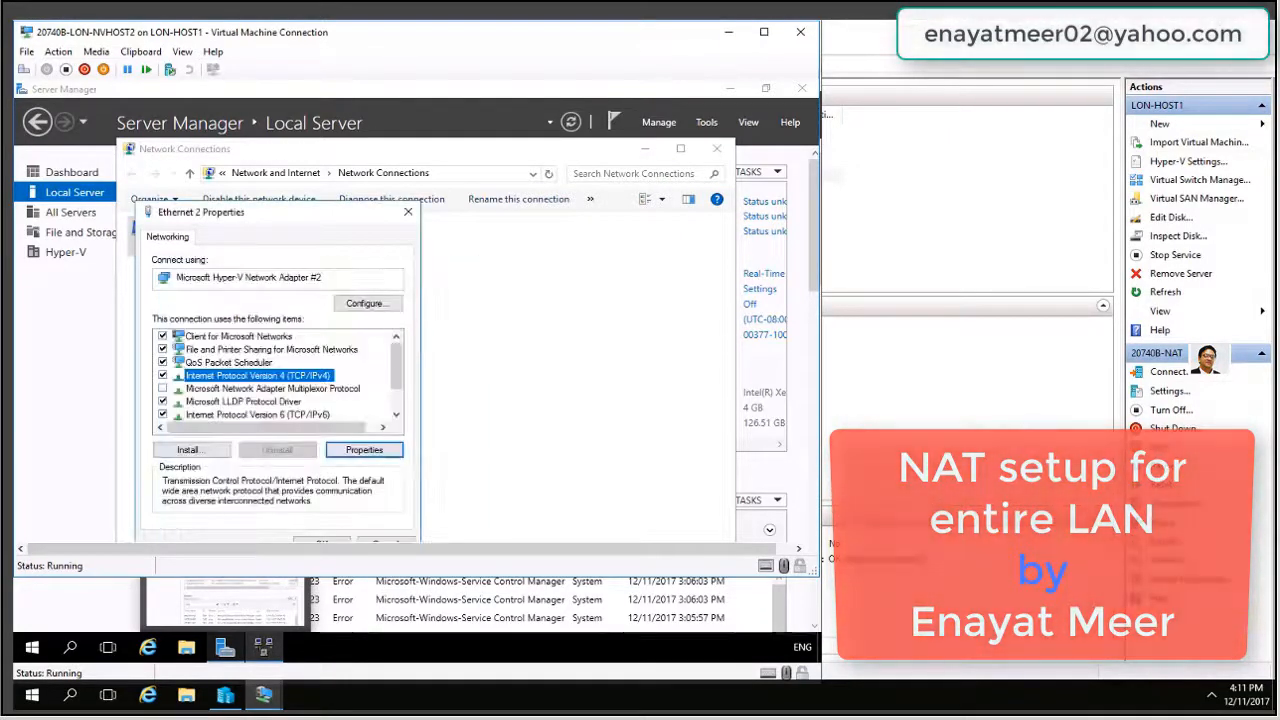
- Connect to the 20740B-LON-DC1-B virtual machine from Hyper-V Manager and sign in as ADATUM\Administrator with the account password
click(265, 701)
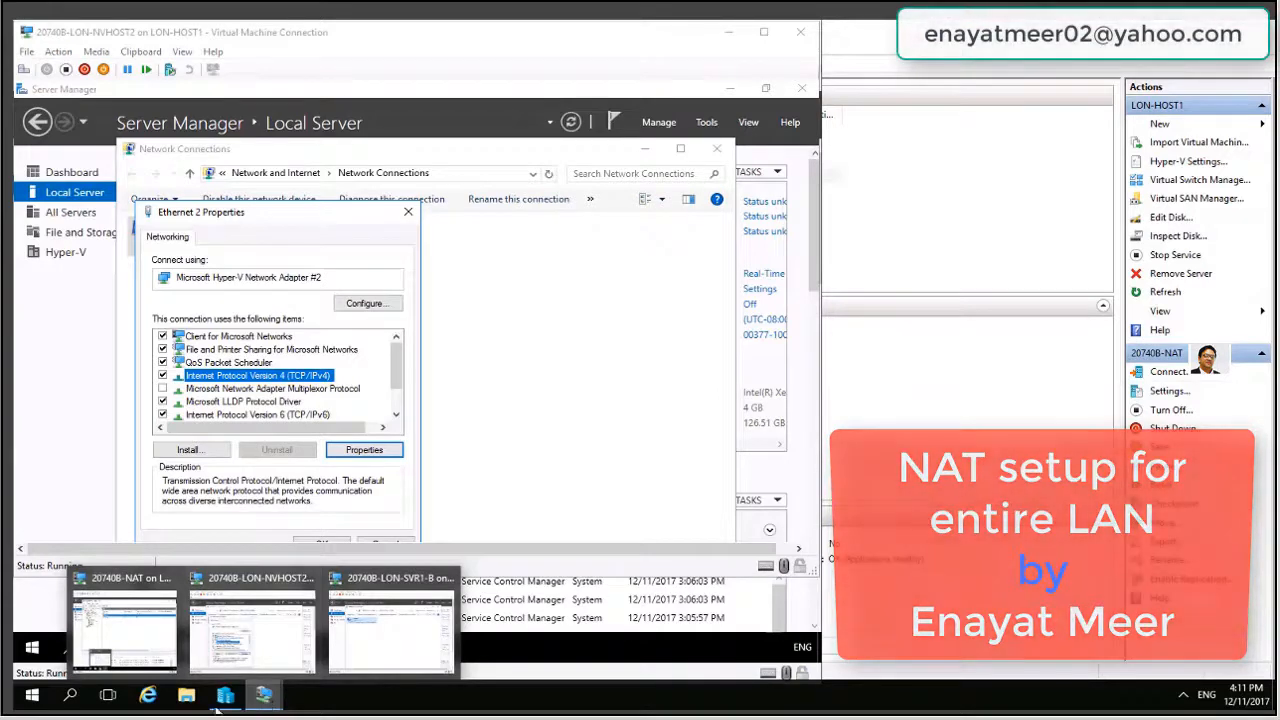
click(226, 697)
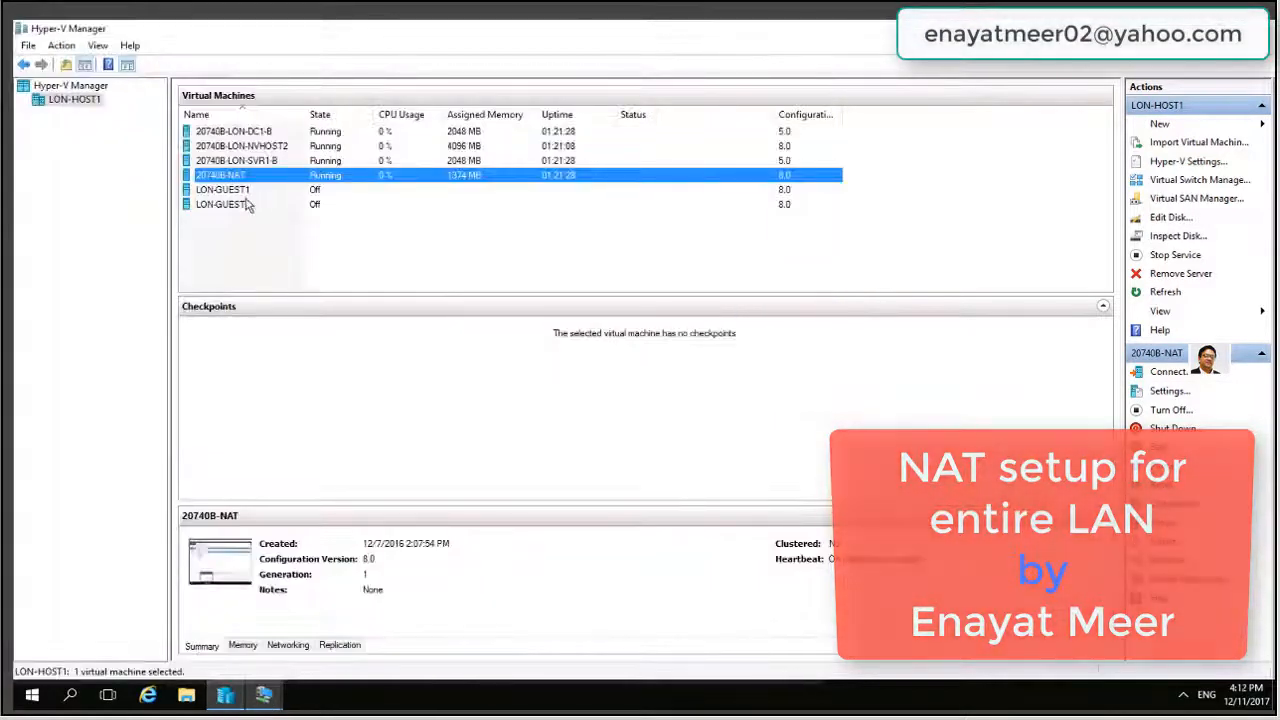
click(251, 133)
double_click(251, 133)
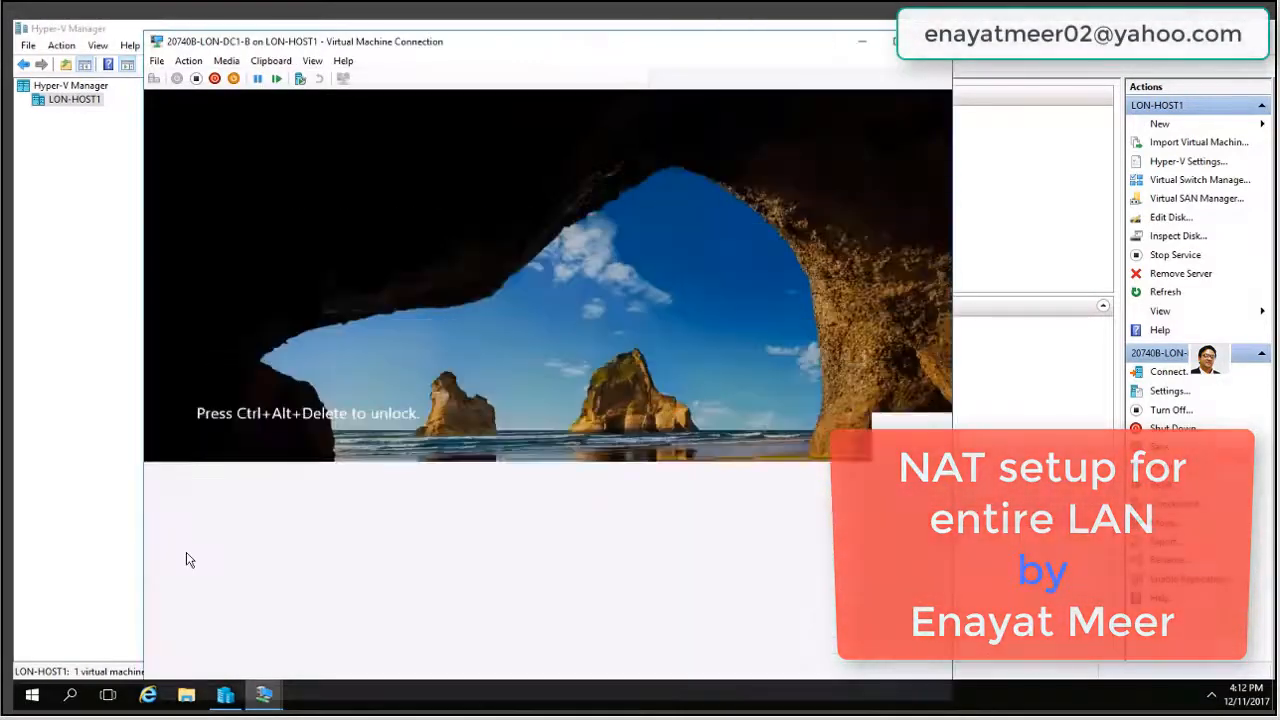
click(188, 61)
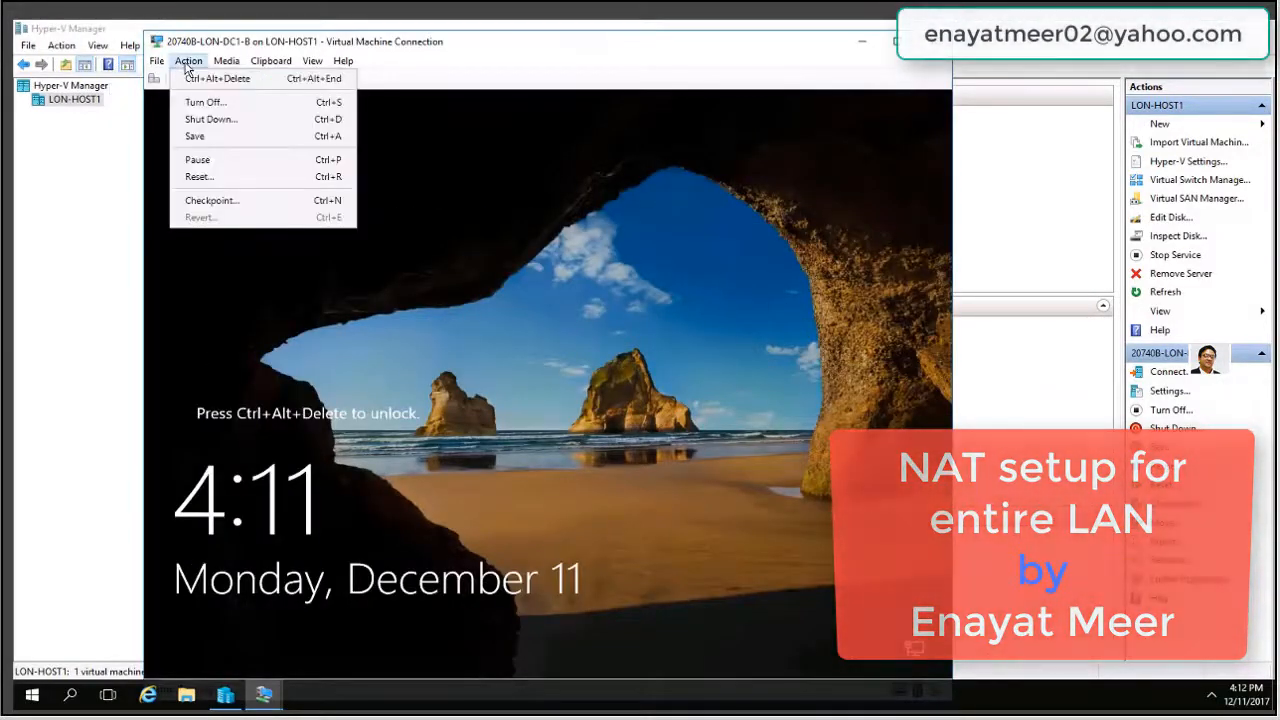
click(200, 81)
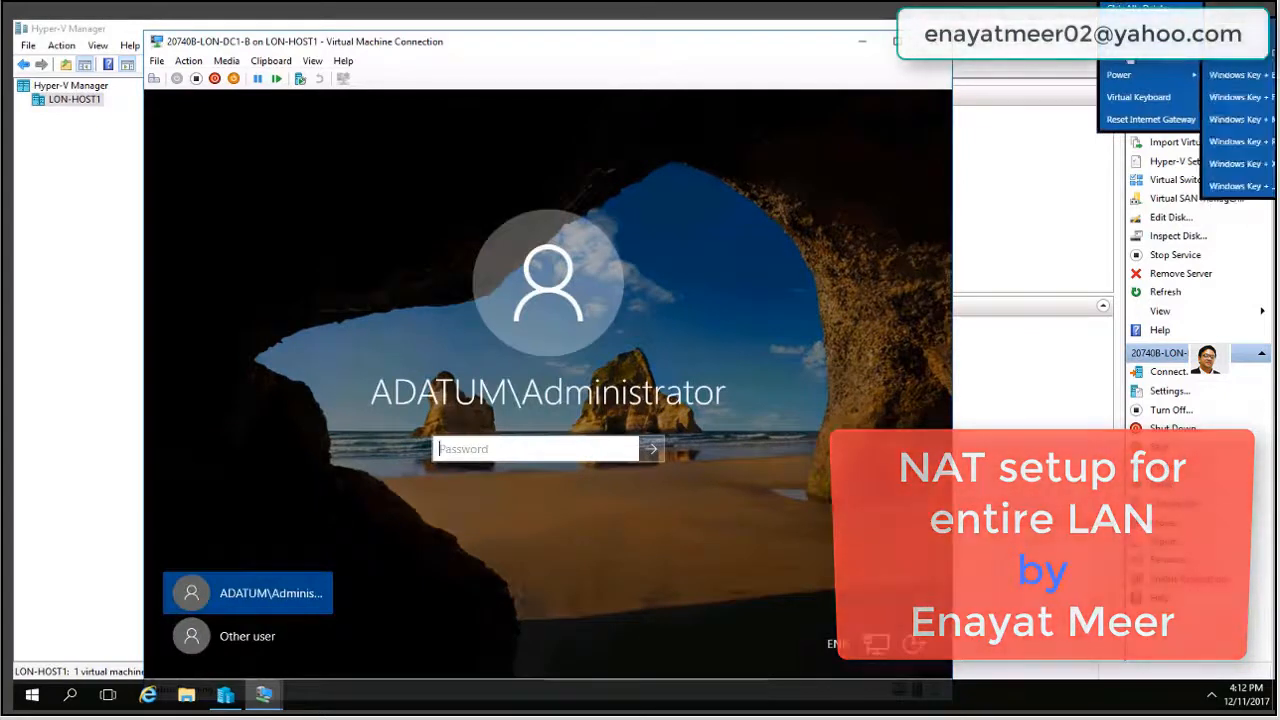
mouse_move(1150, 52)
click(1241, 79)
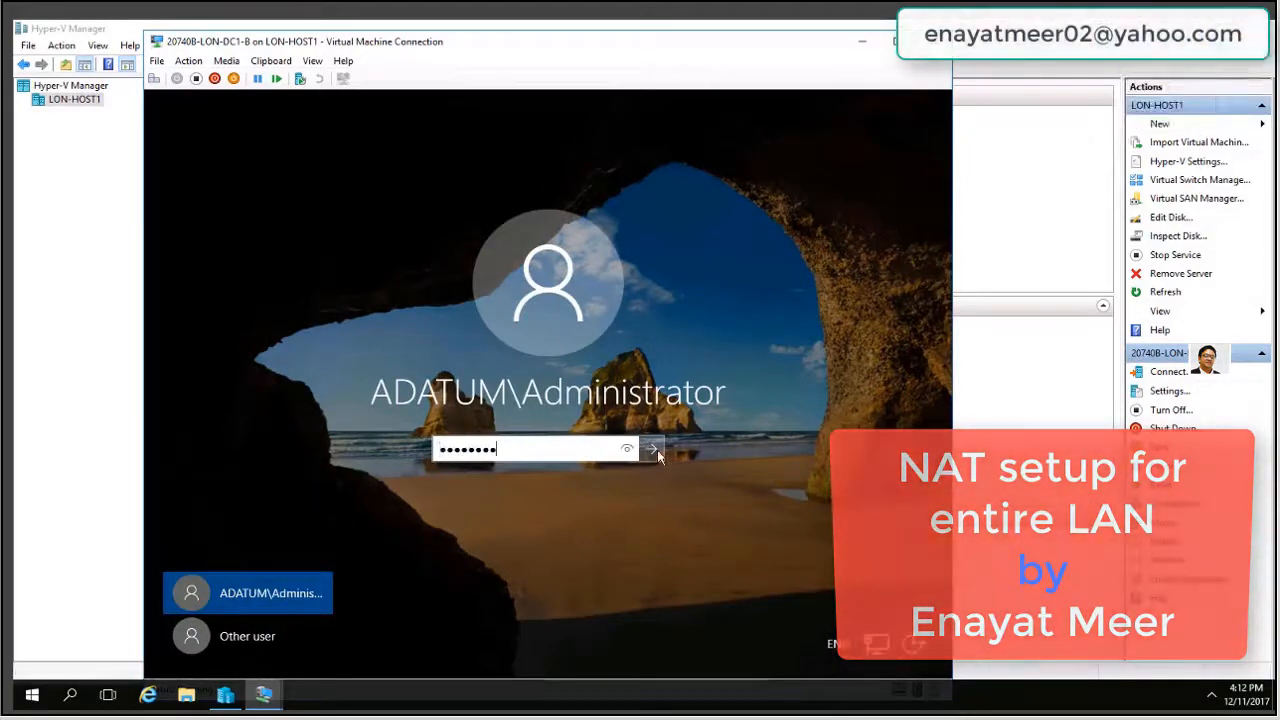
key(Return)
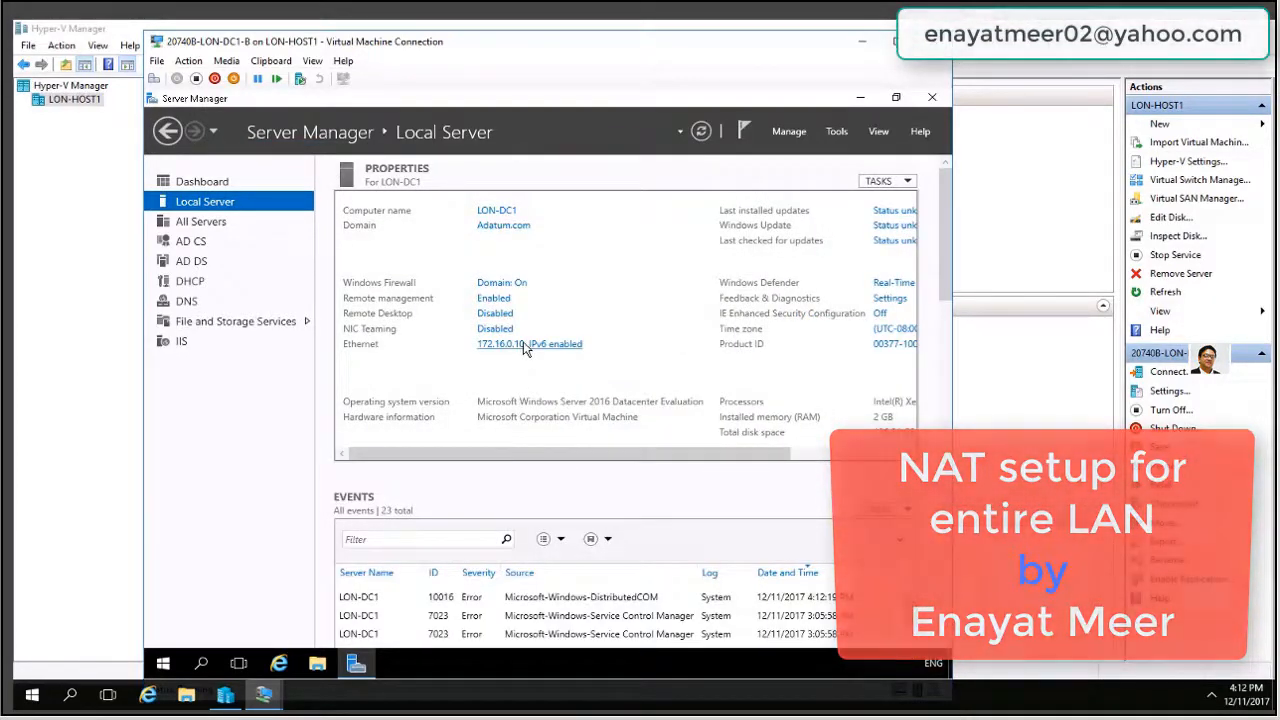
- Review the IPv4 address, gateway and DNS settings of LON-DC1's Ethernet adapter and cancel without changes
click(525, 345)
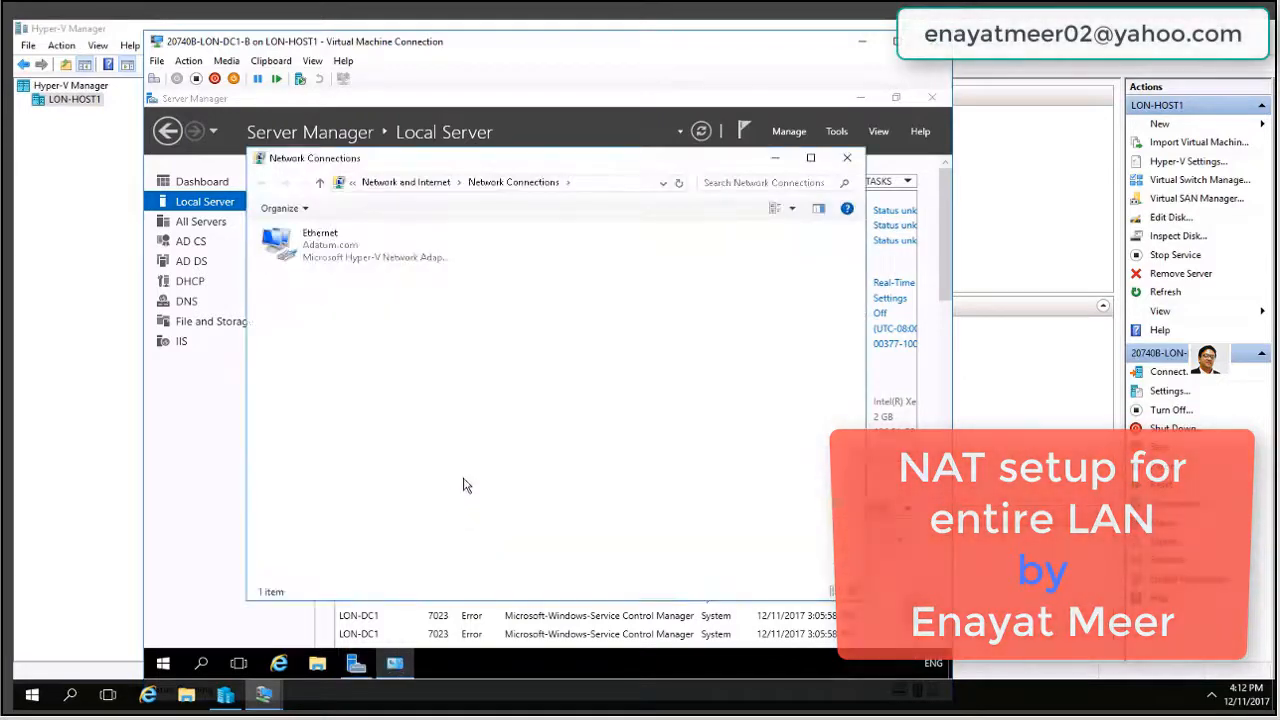
right_click(350, 262)
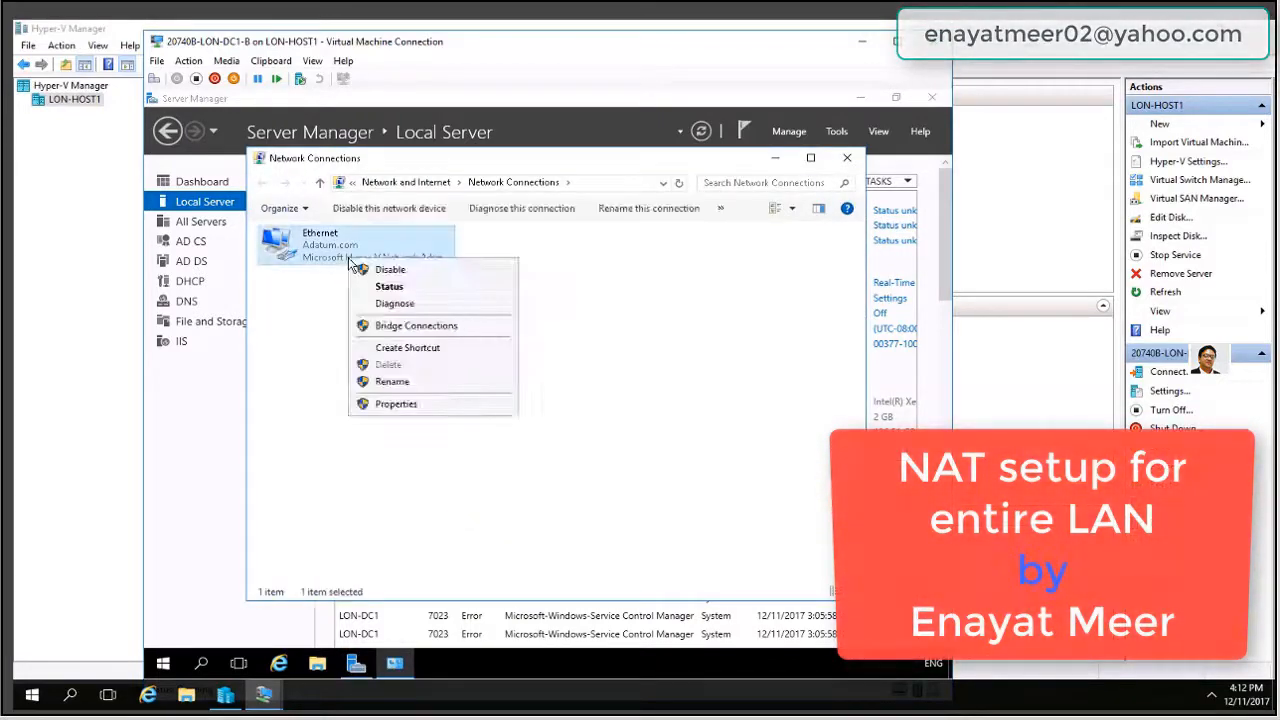
click(396, 403)
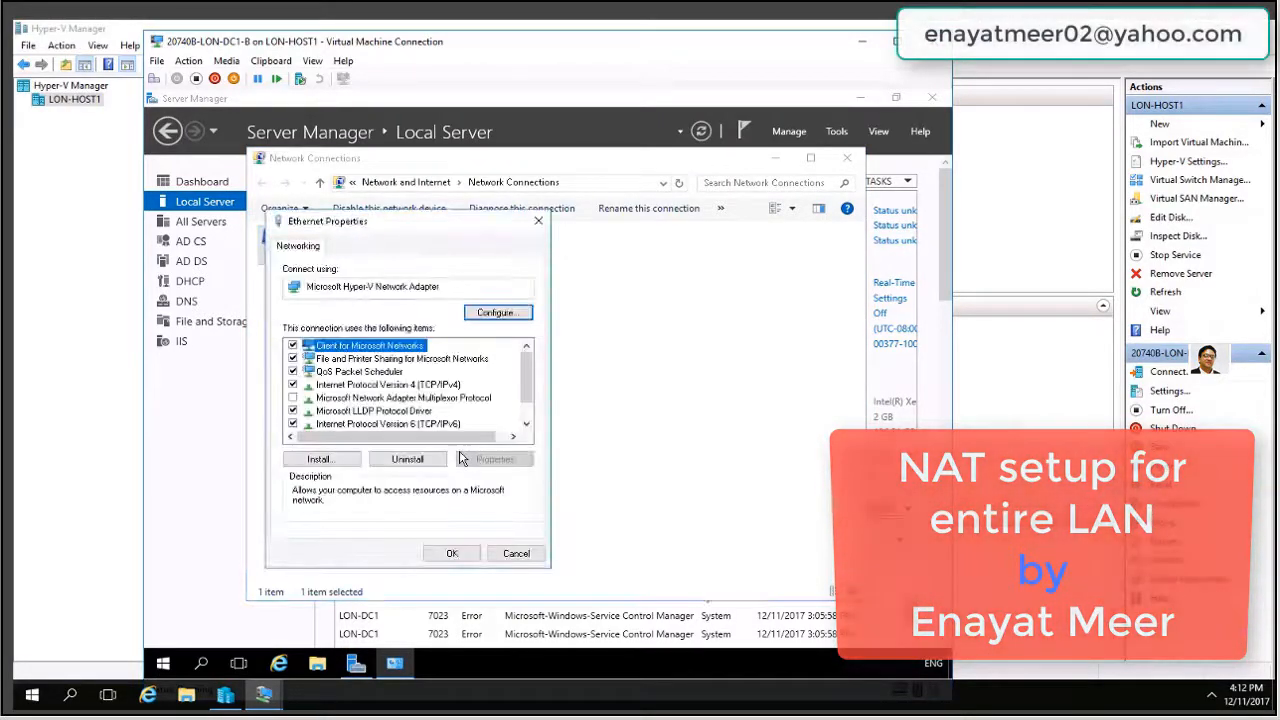
click(440, 424)
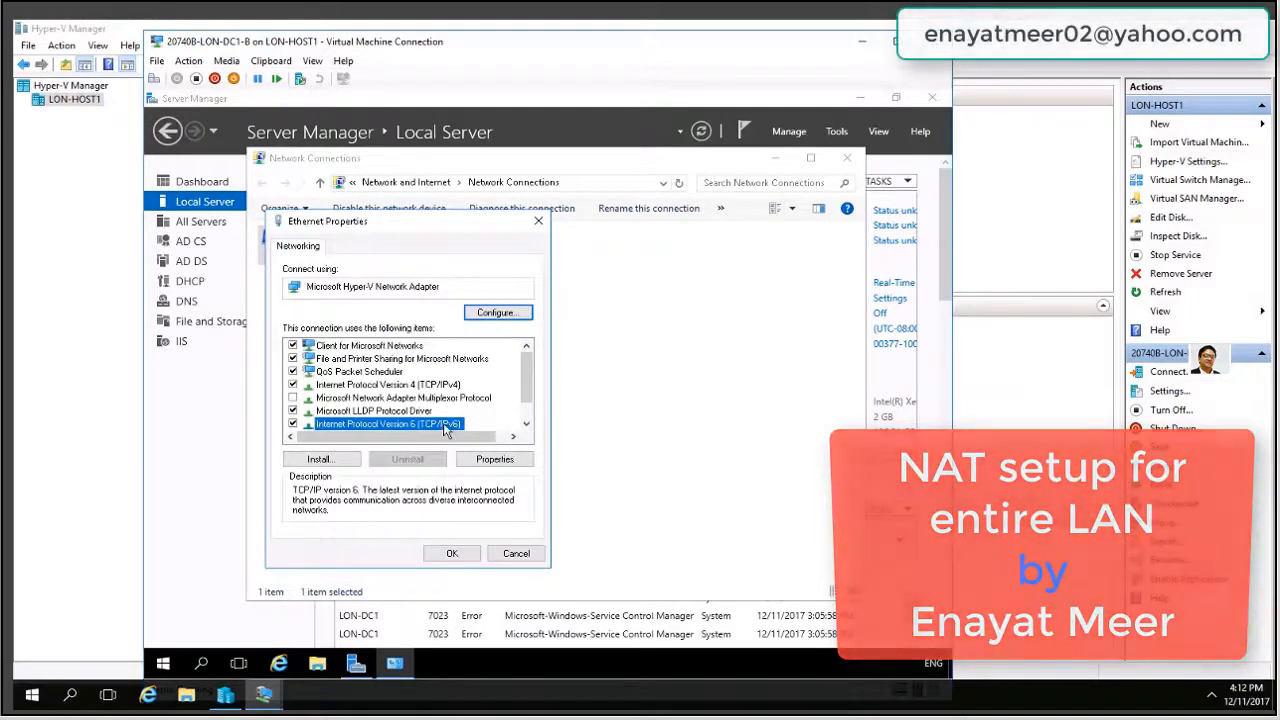
click(438, 385)
click(494, 459)
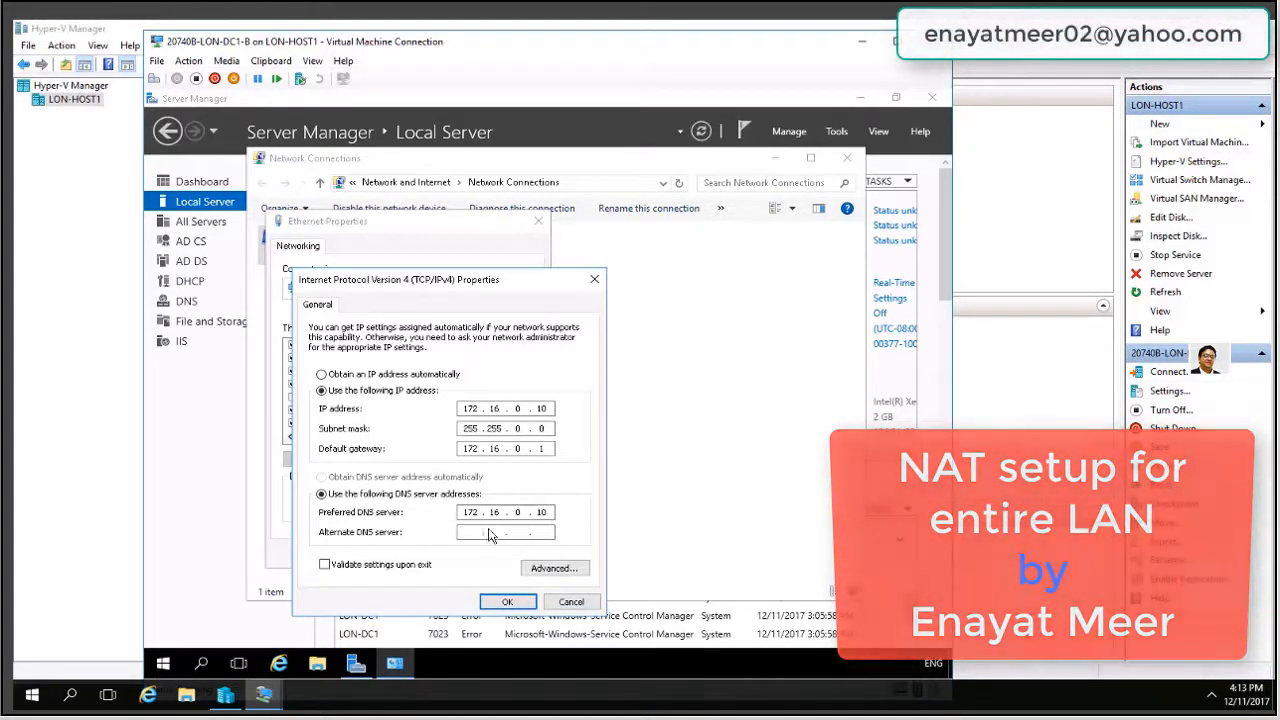
click(562, 604)
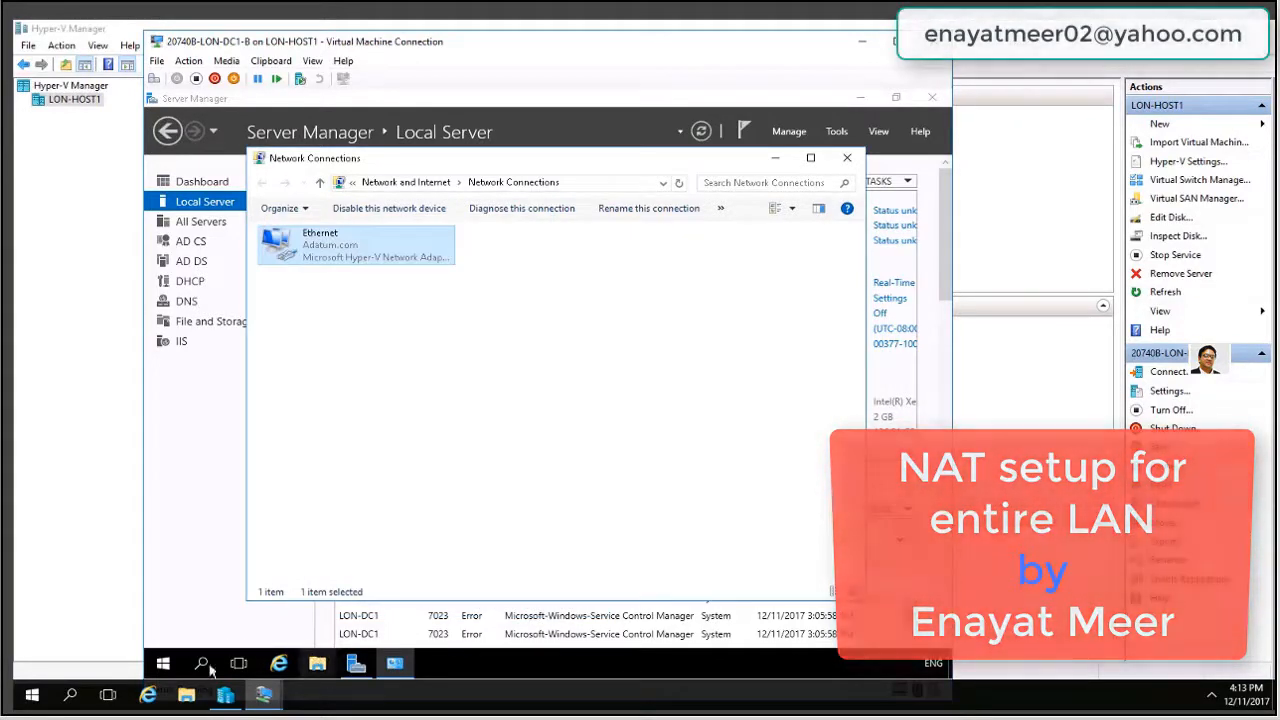
- Open an elevated Windows PowerShell on LON-DC1 and ping yahoo.com to test its Internet access
right_click(172, 664)
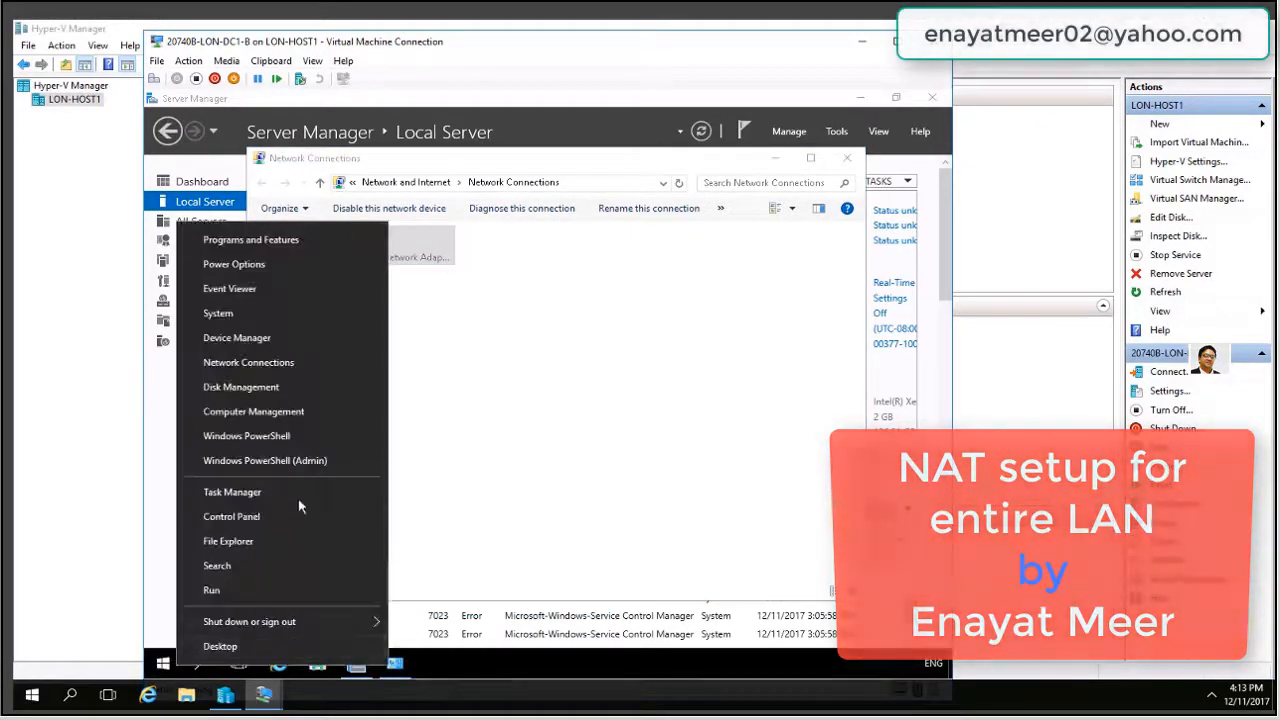
click(312, 462)
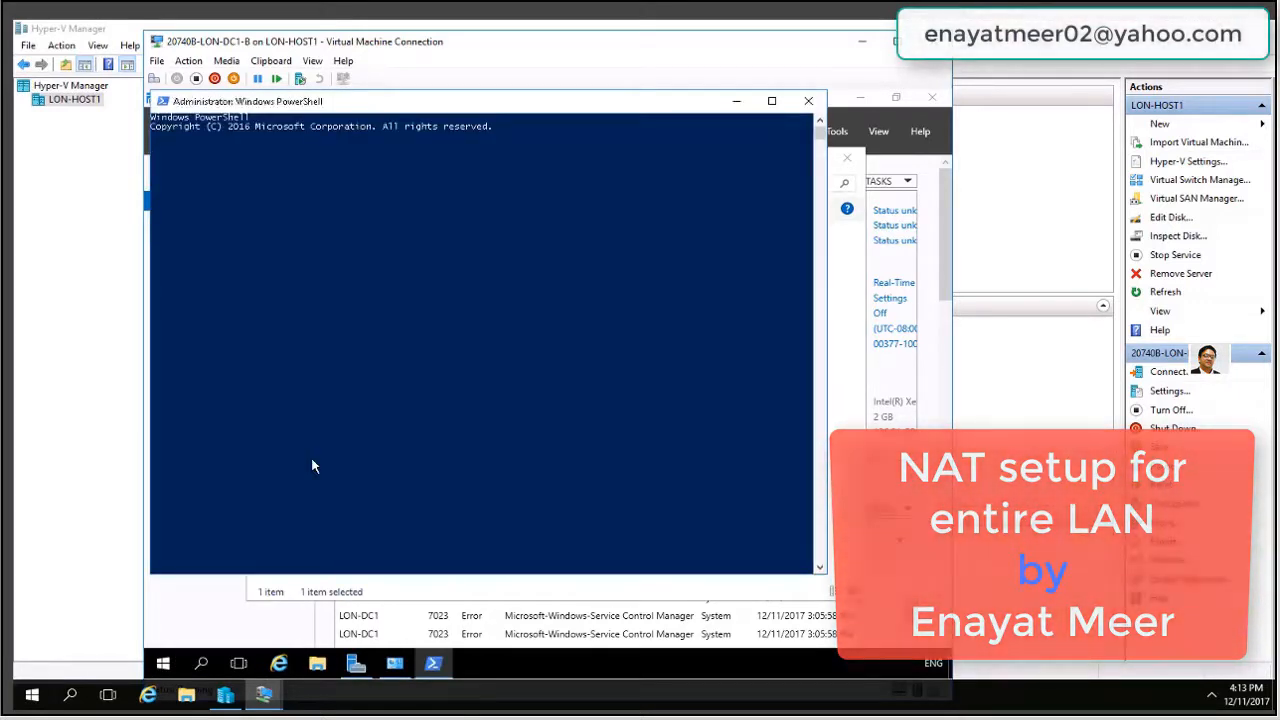
text(ping yahoo.com)
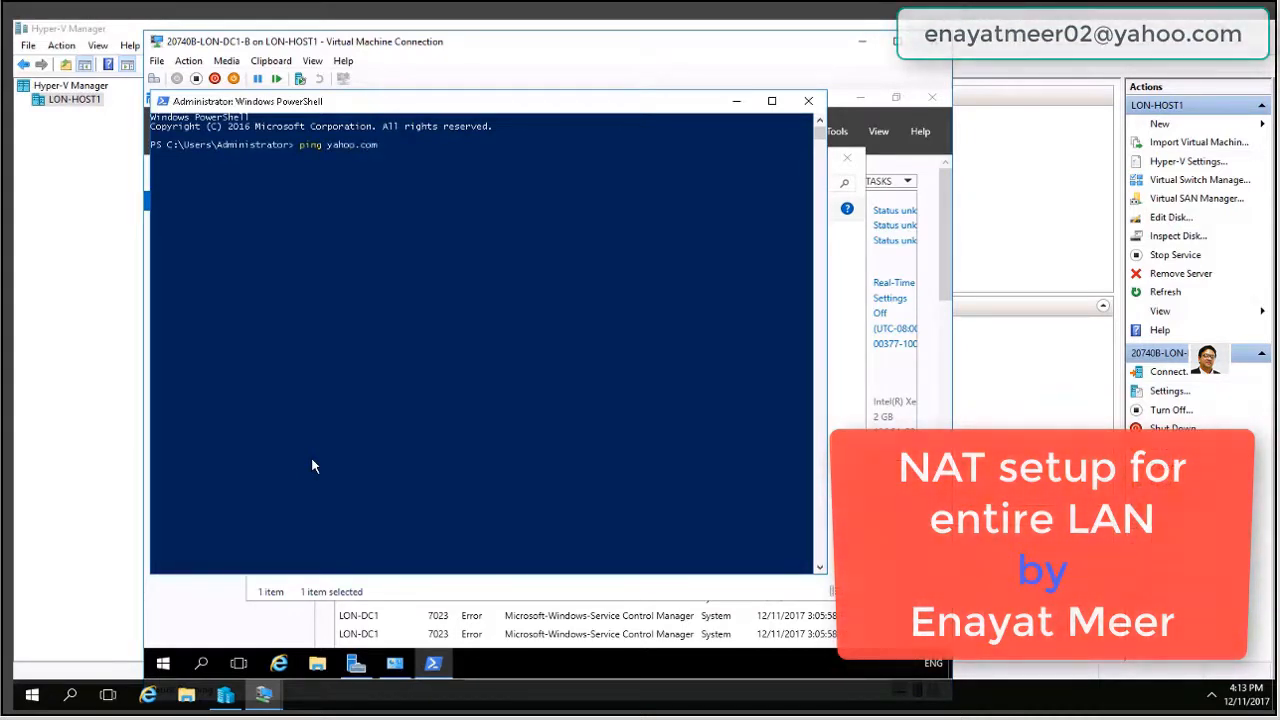
key(Return)
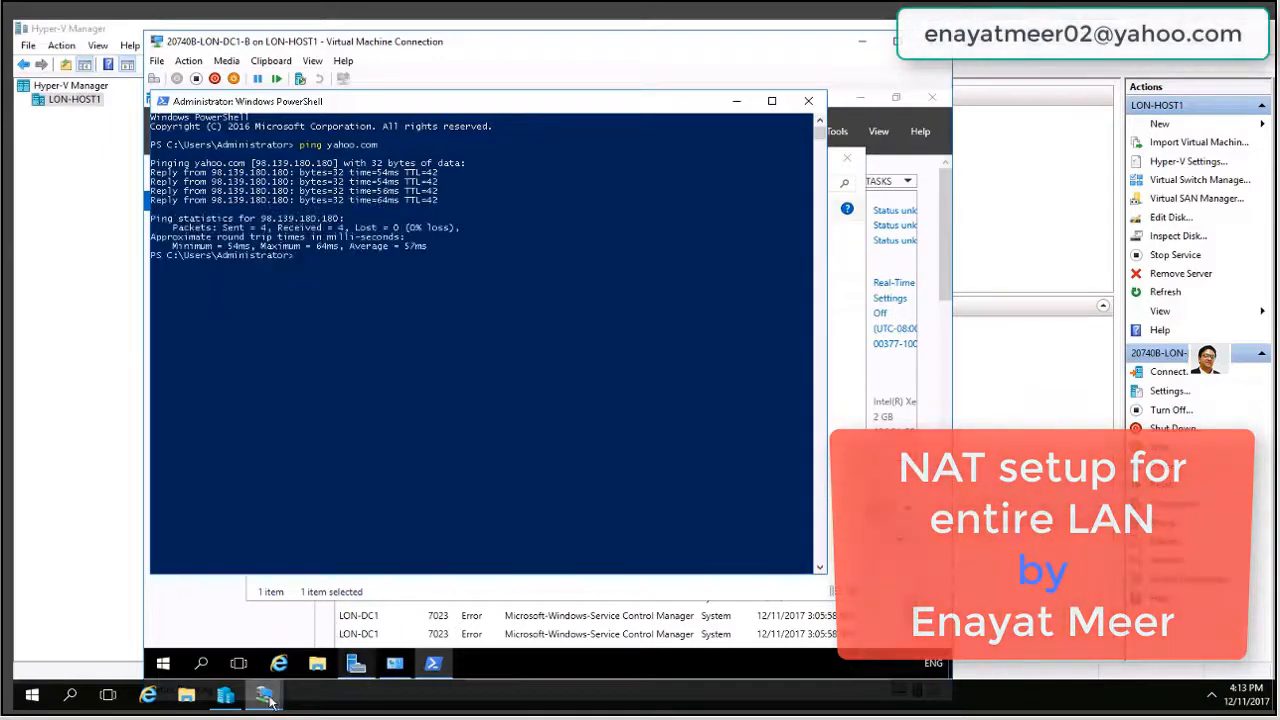
- Switch to the 20740B-LON-SVR1-B virtual machine and review its Ethernet adapter's IPv4 address, gateway and DNS settings, closing them without changes
mouse_move(266, 697)
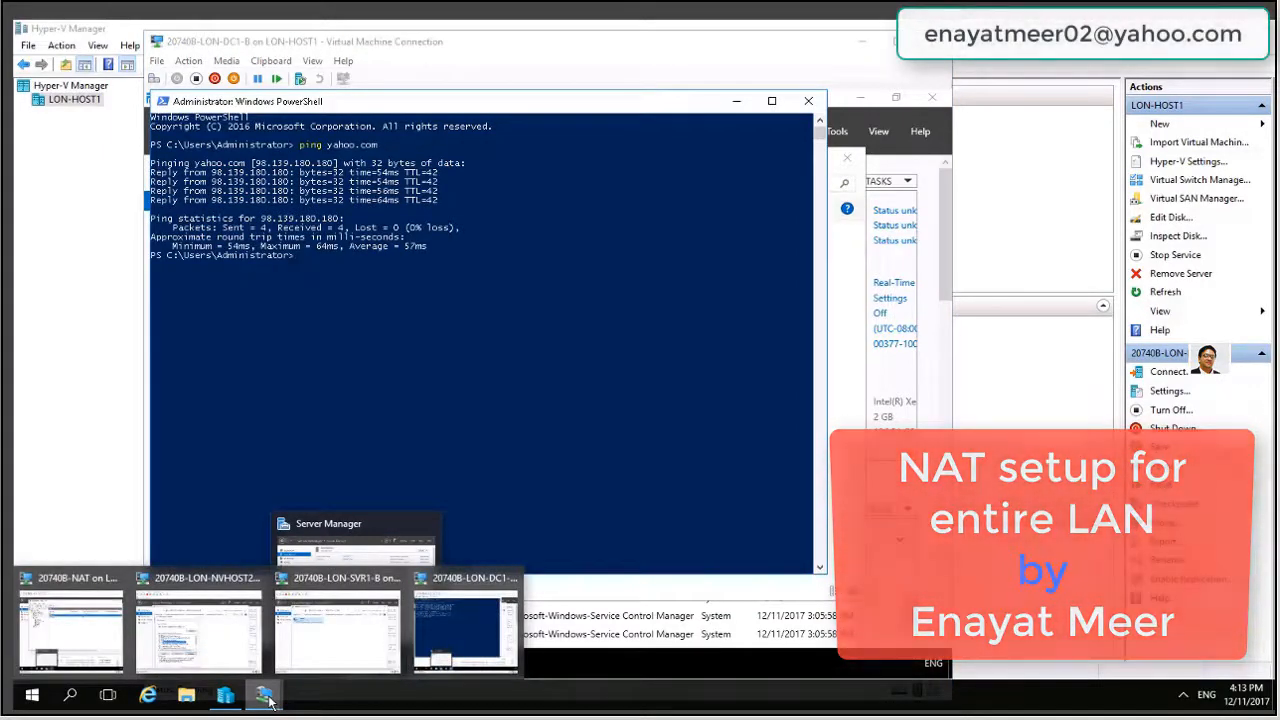
click(330, 635)
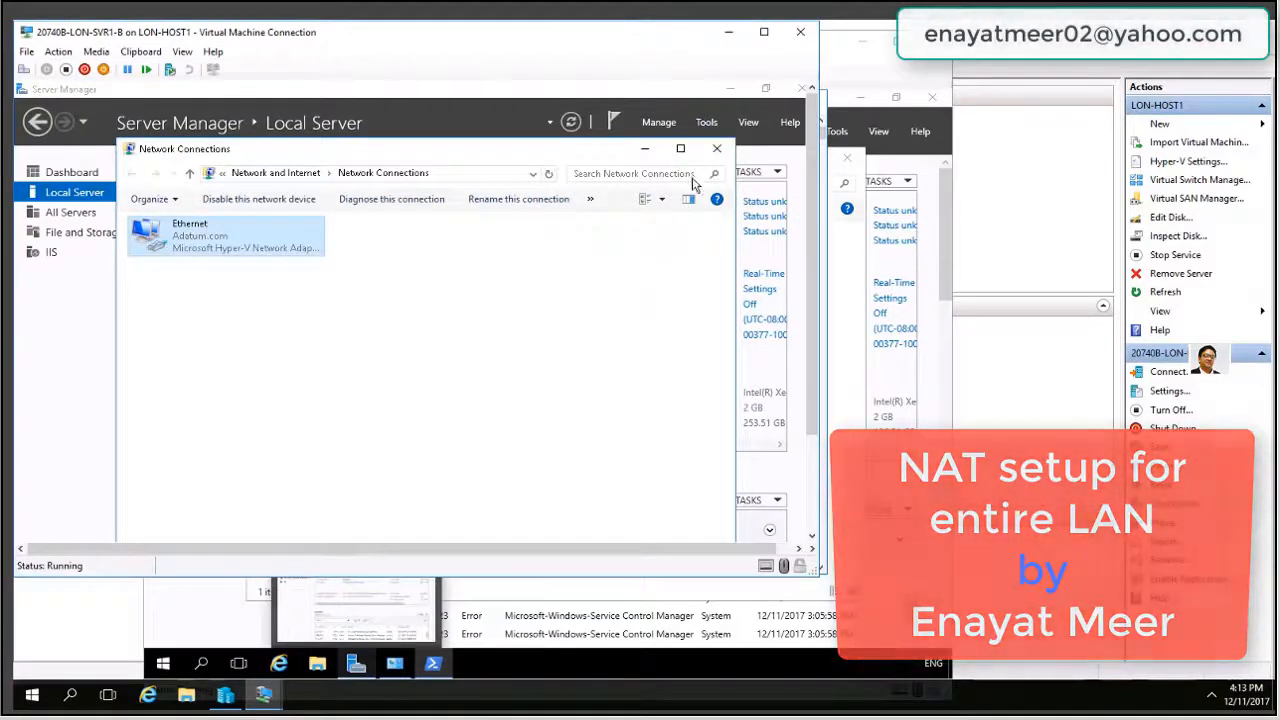
click(716, 148)
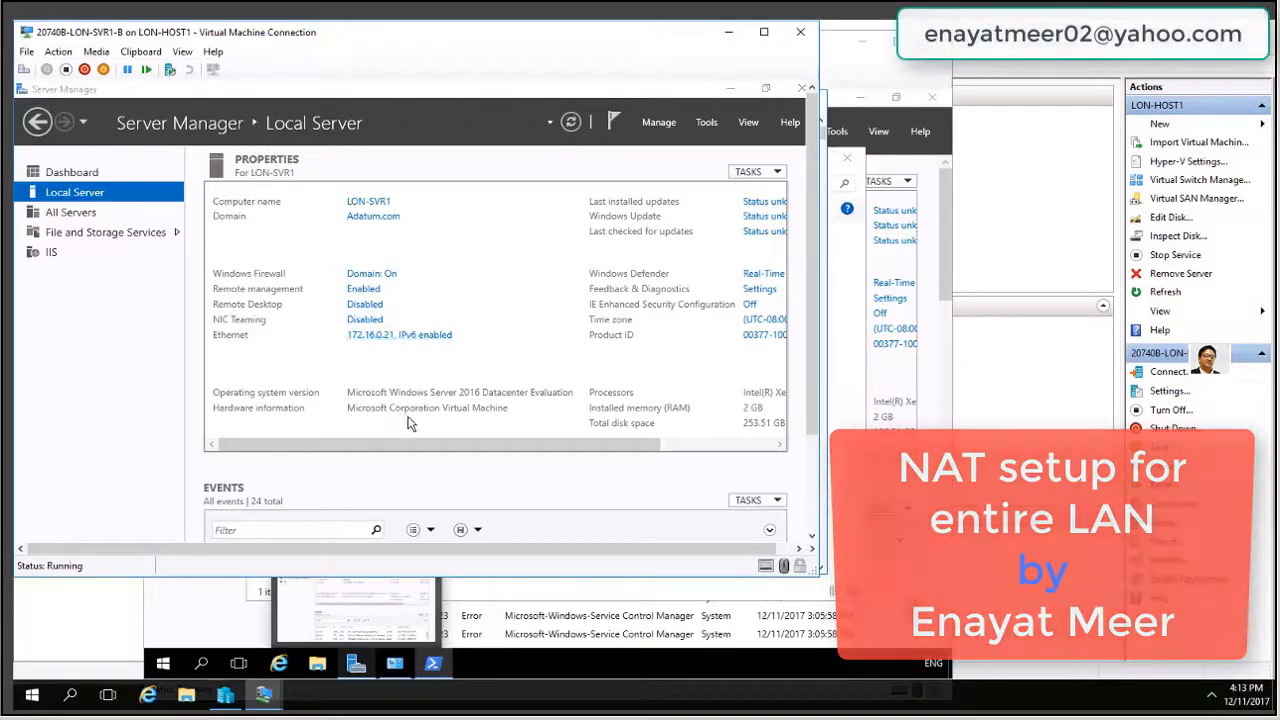
right_click(184, 254)
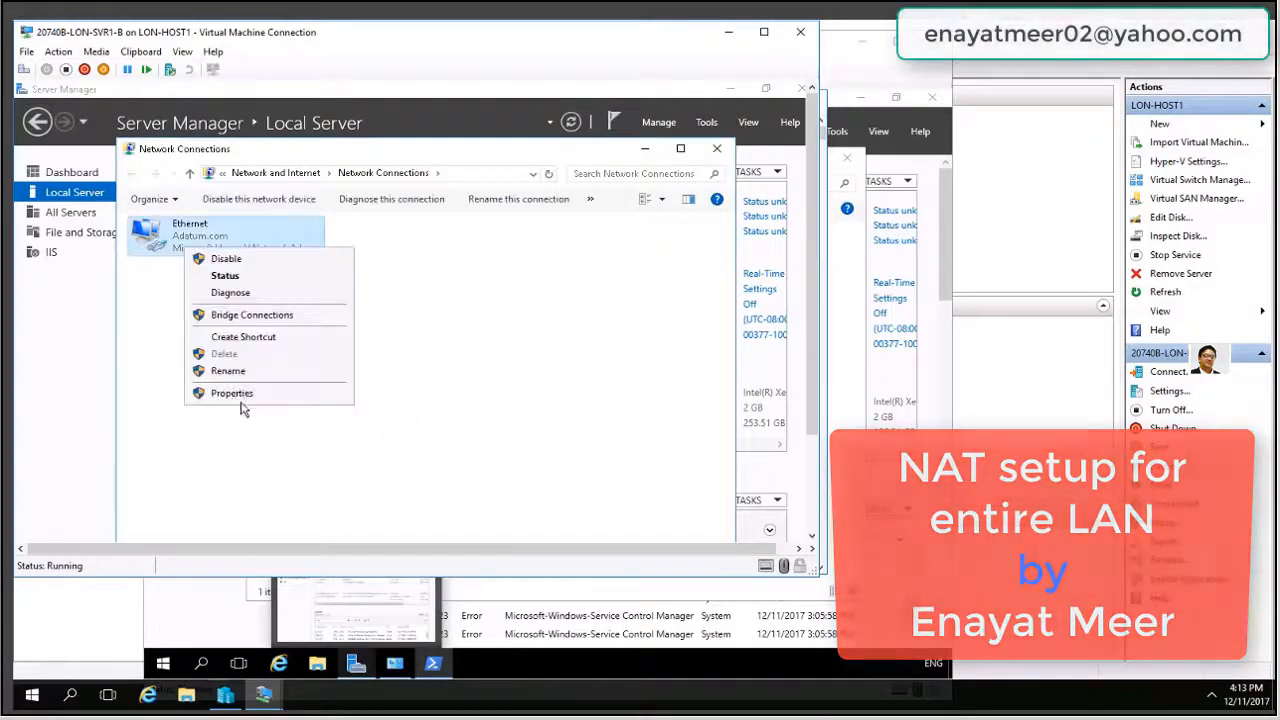
click(243, 393)
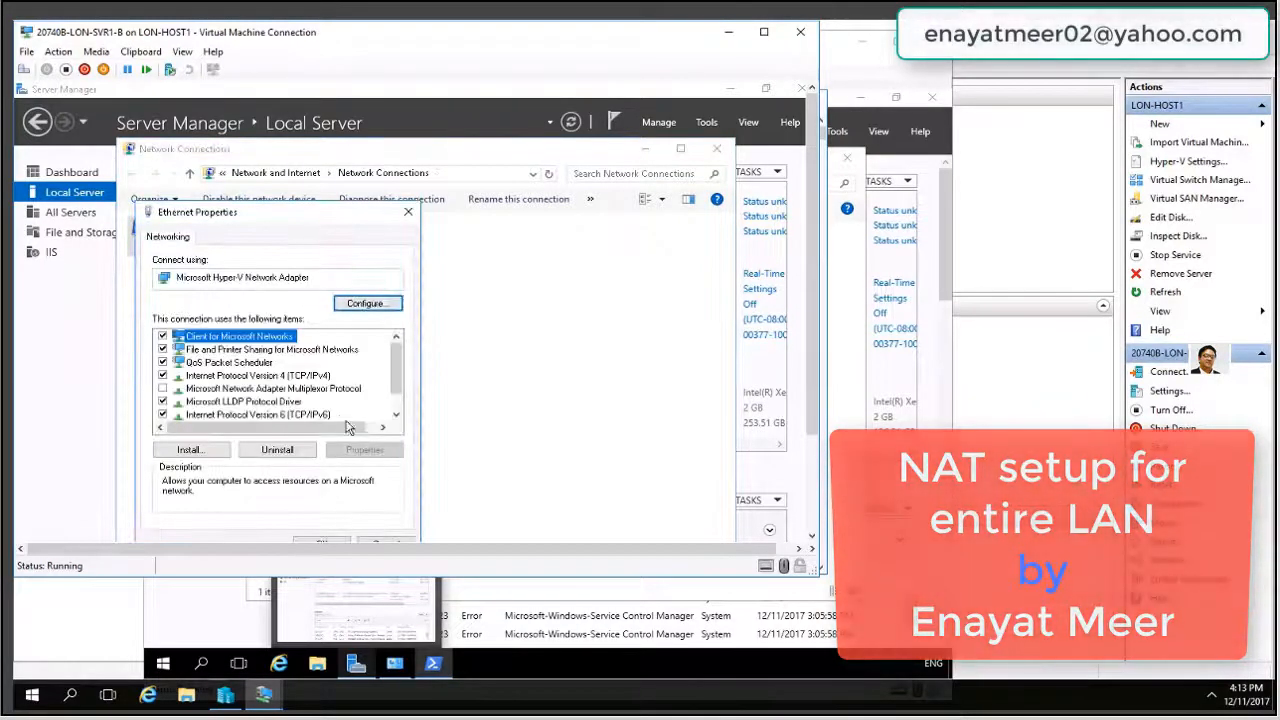
click(316, 388)
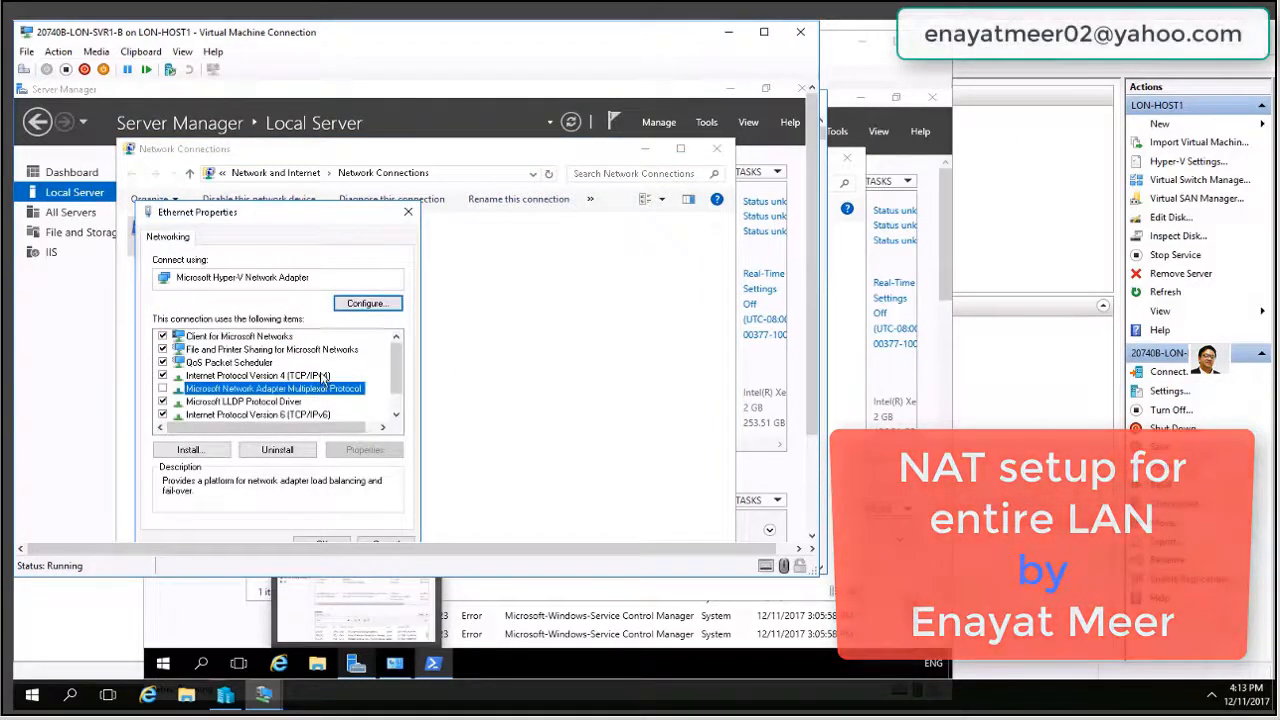
click(290, 375)
click(377, 451)
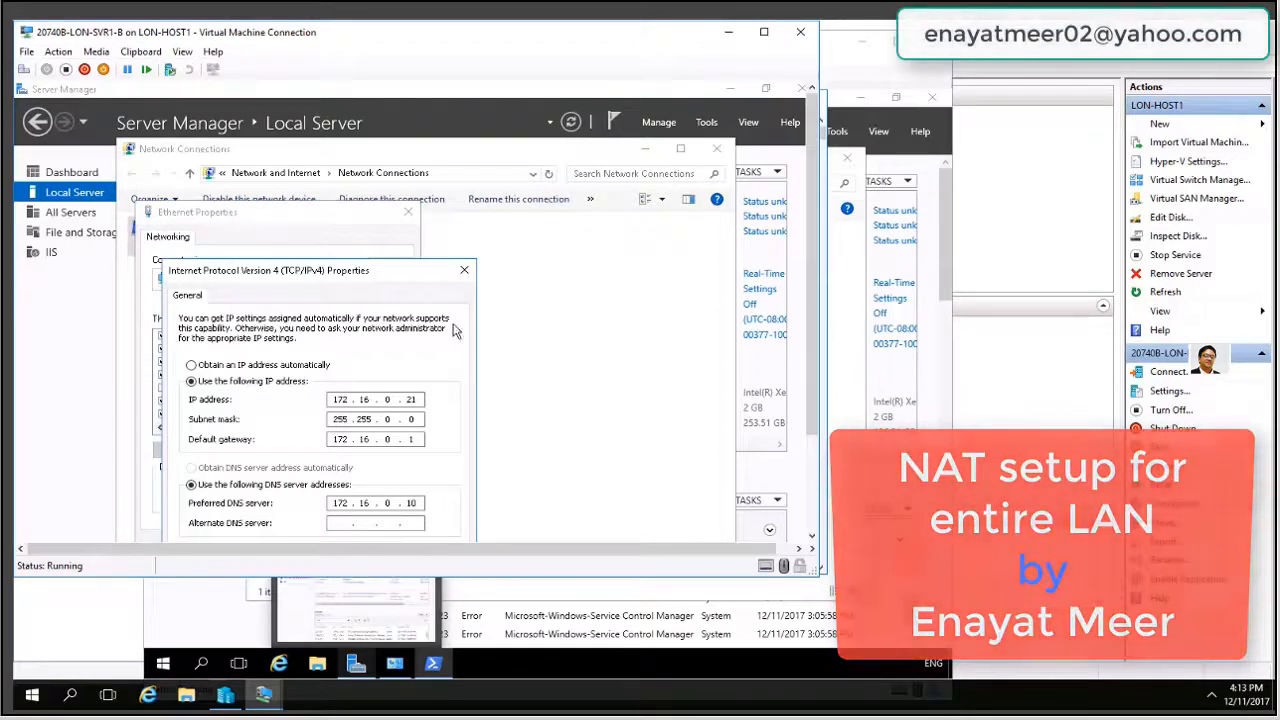
click(464, 270)
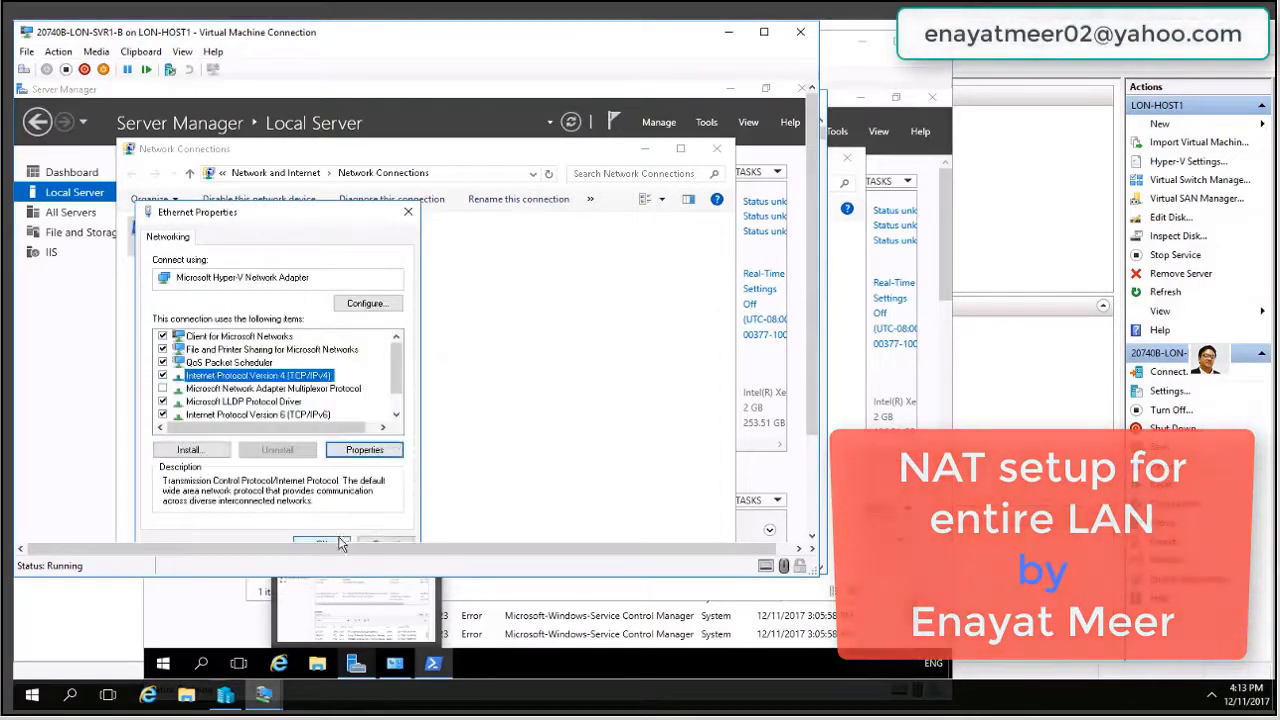
click(408, 212)
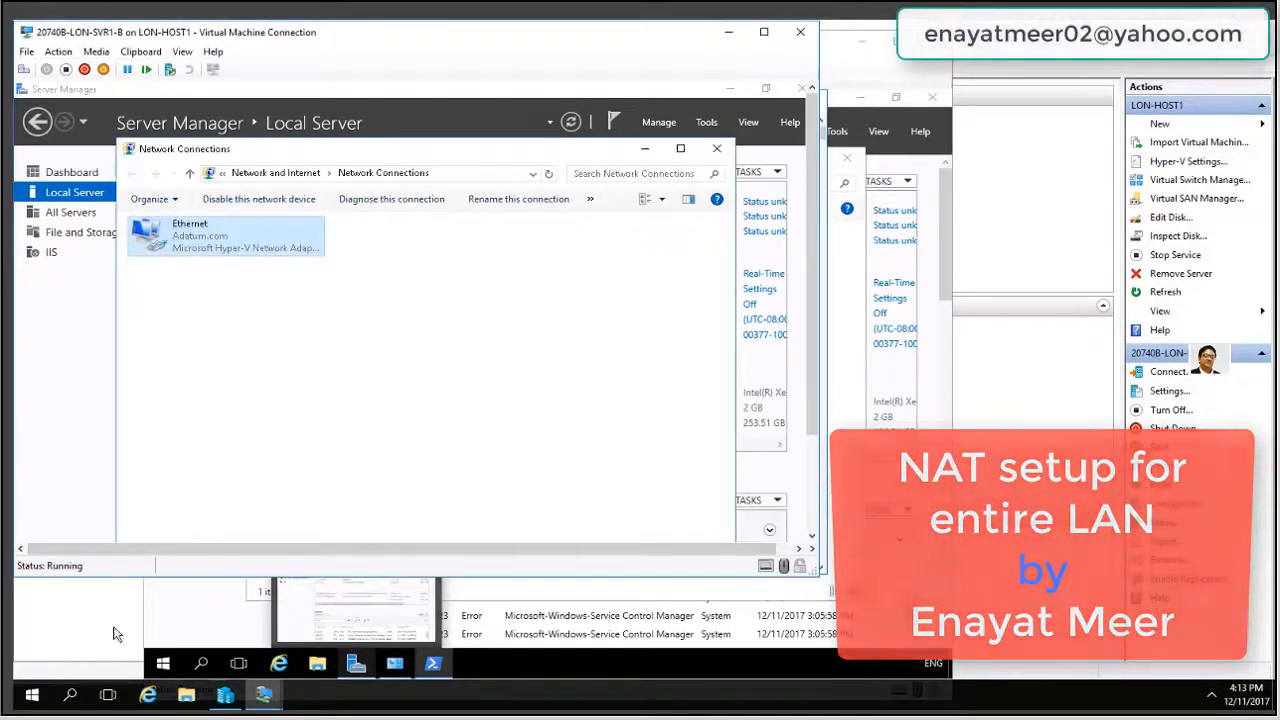
- Open an elevated Windows PowerShell on LON-SVR1 and ping yahoo.com to test its Internet access
drag(811, 418, 802, 538)
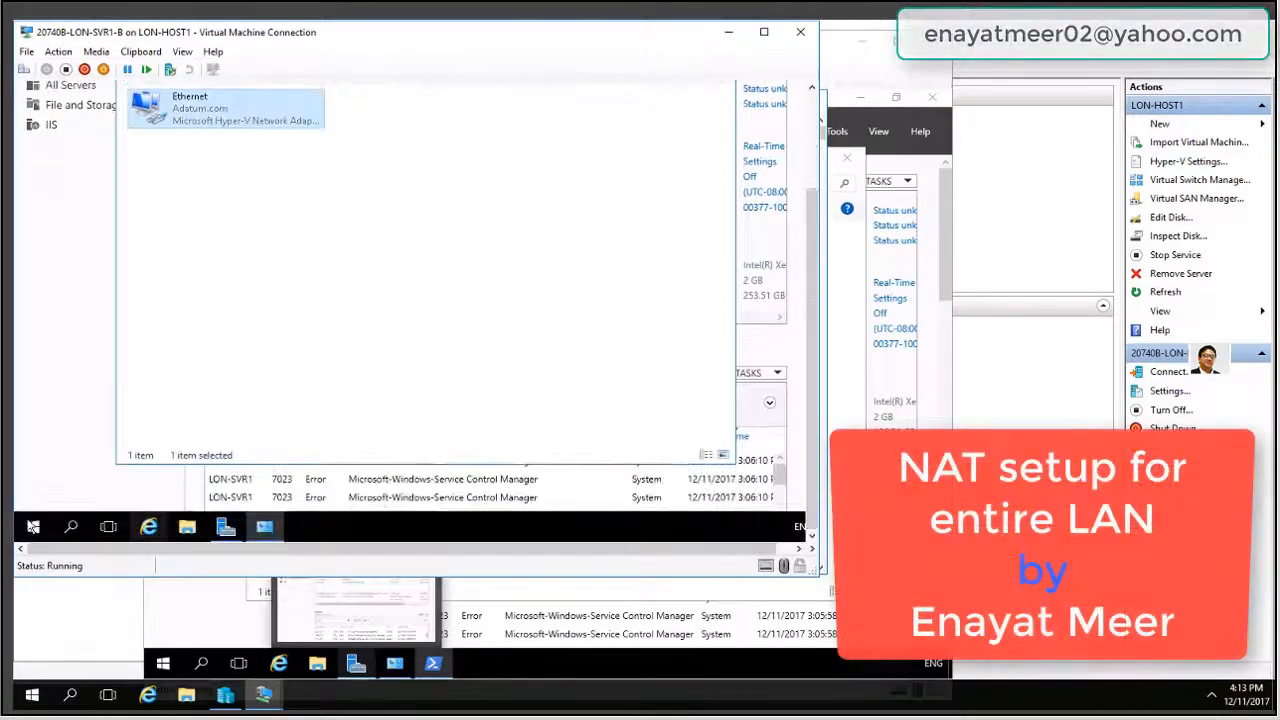
right_click(33, 527)
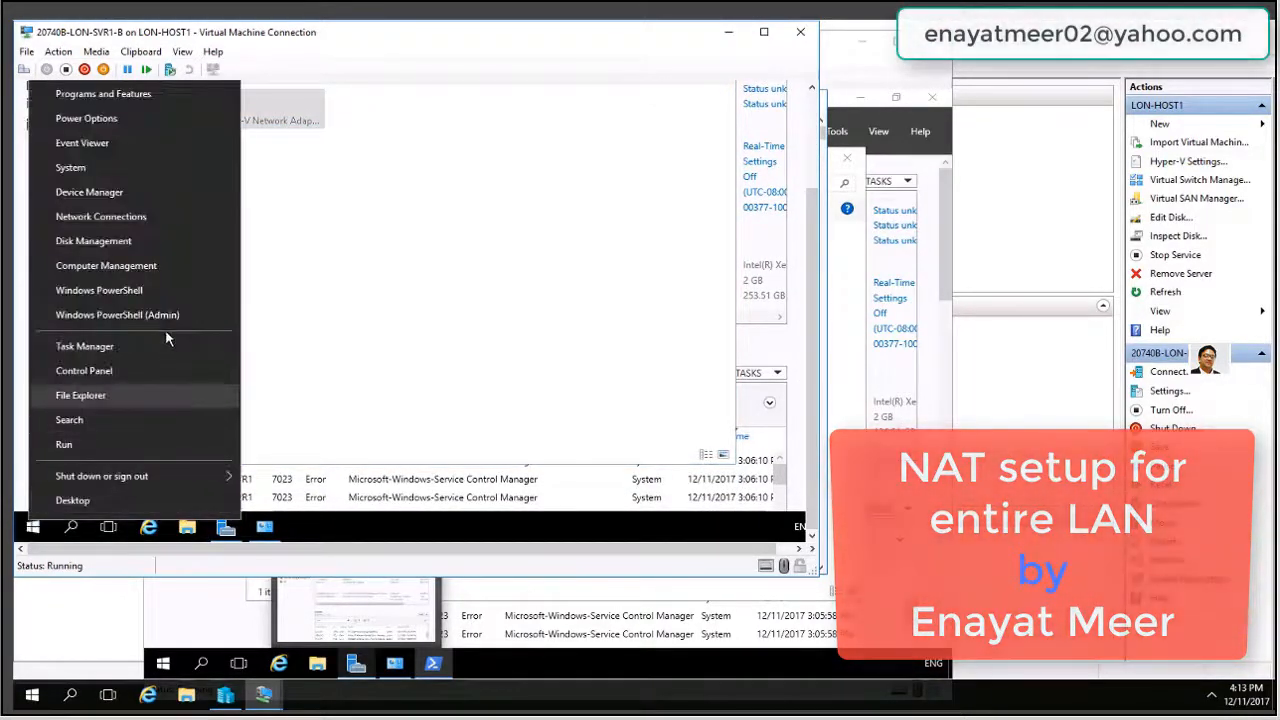
click(405, 380)
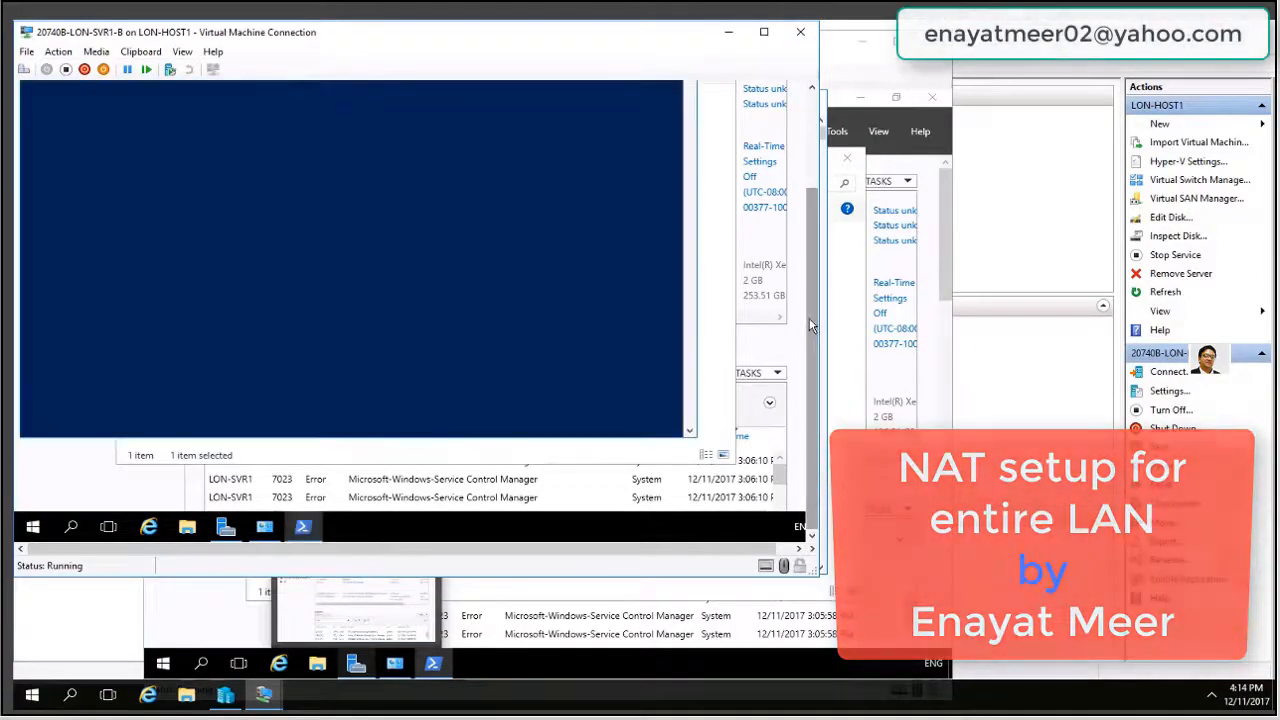
drag(811, 320, 826, 195)
click(464, 284)
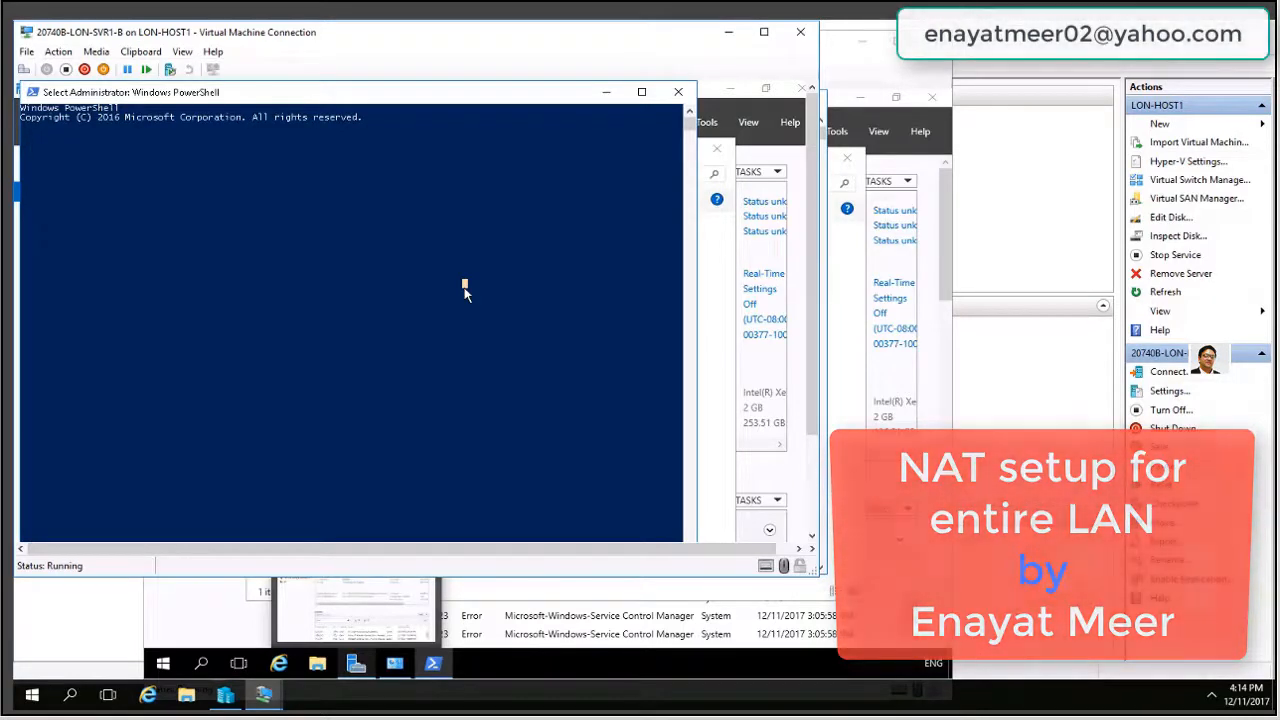
key(Return)
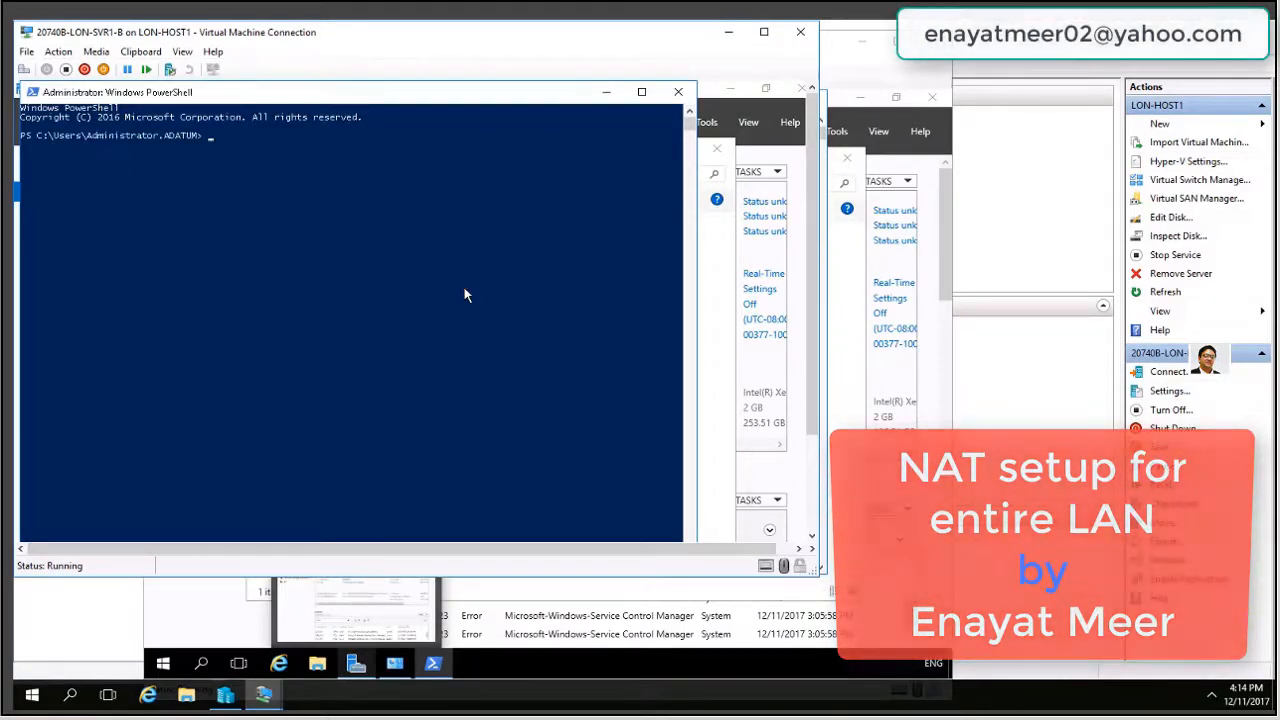
text(ping yahoo.com)
key(Return)
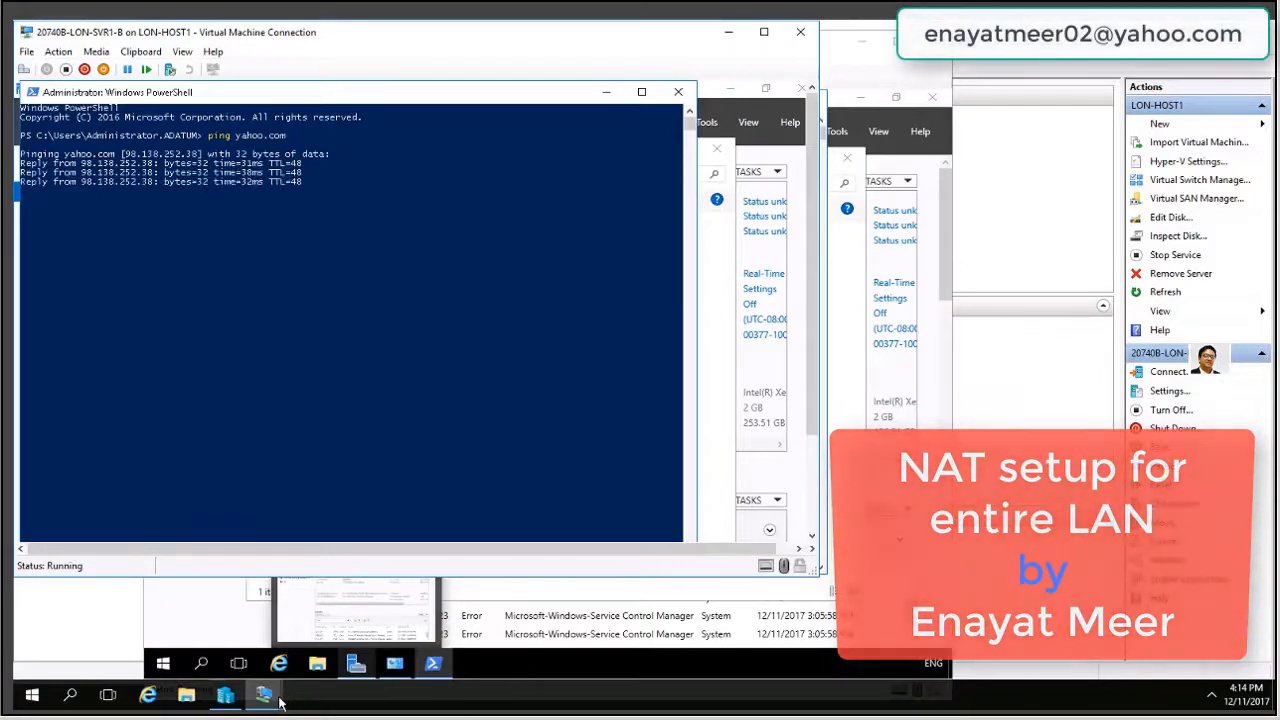
- View the NAT interfaces on 20740B-NAT, switch to 20740B-LON-NVHOST2 and check Ethernet 2's IPv4 settings, closing them without changes
mouse_move(279, 702)
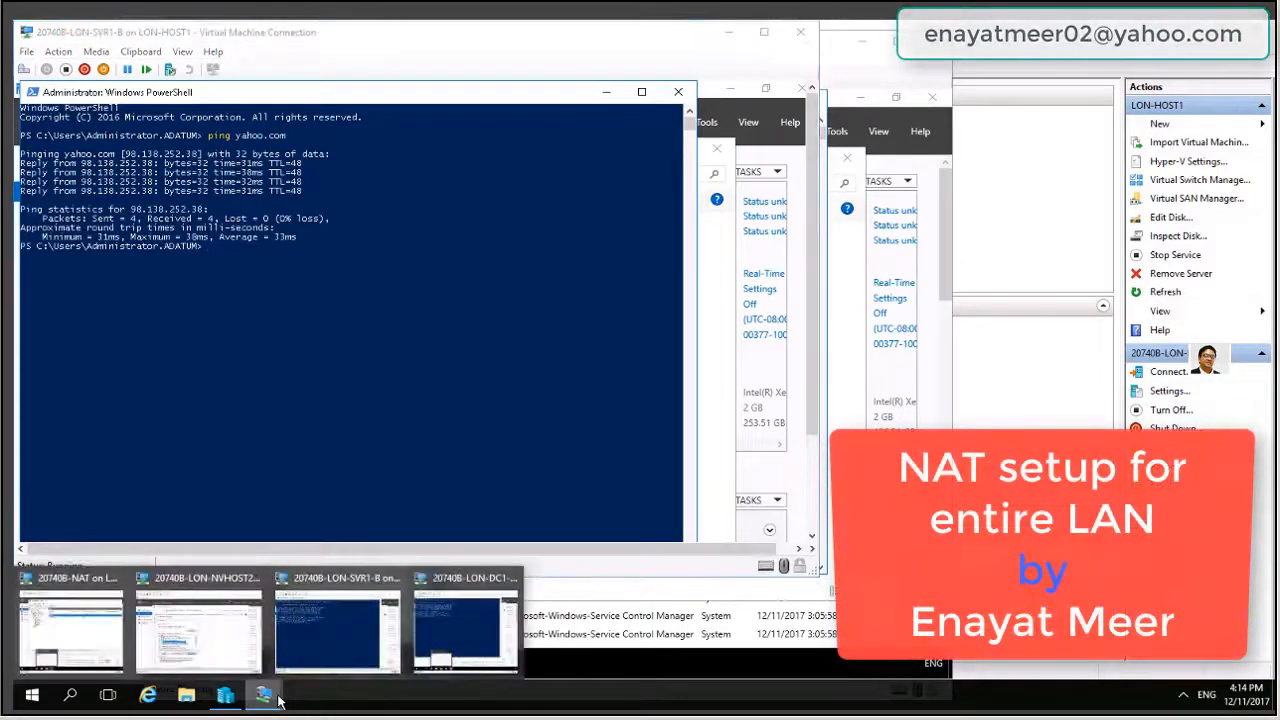
click(92, 640)
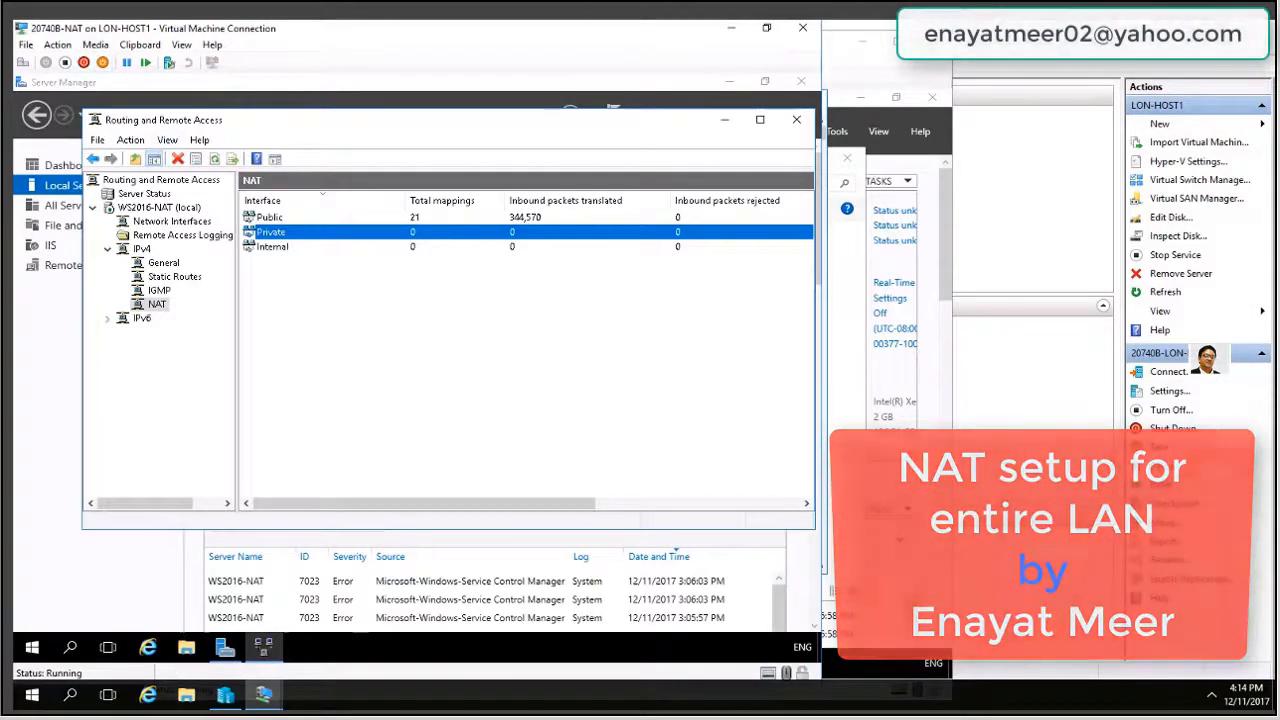
click(266, 697)
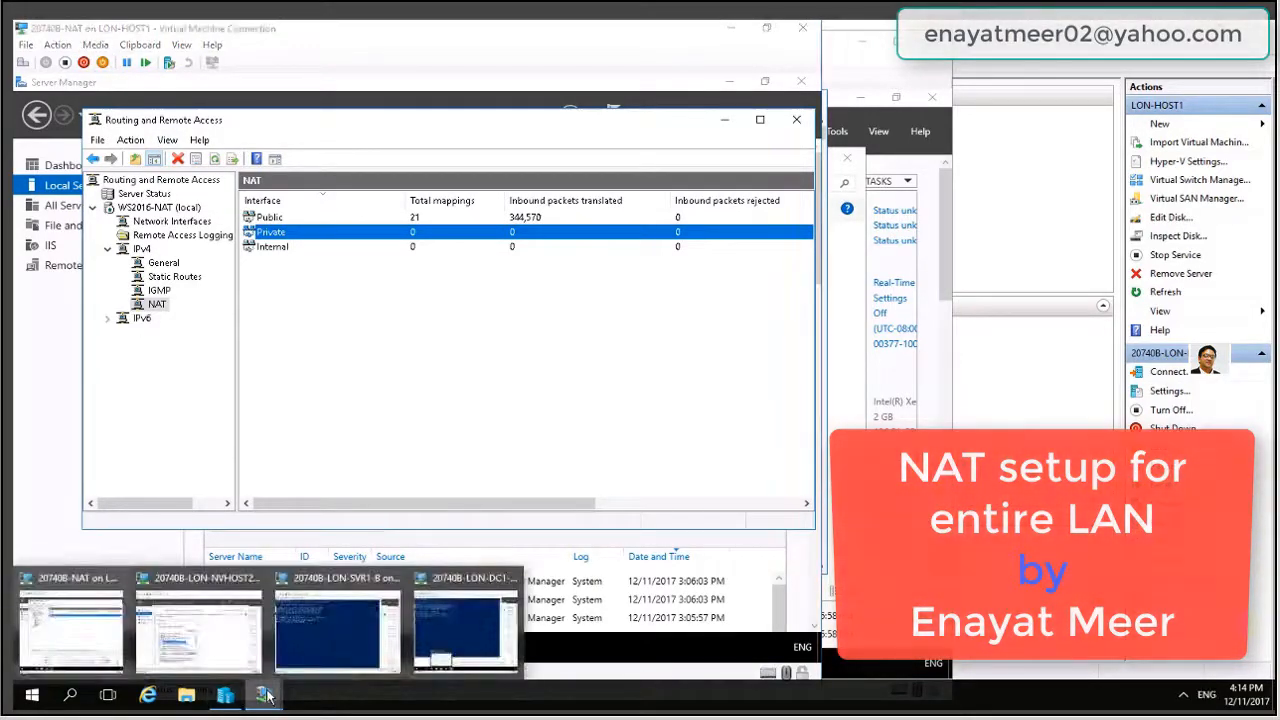
click(210, 652)
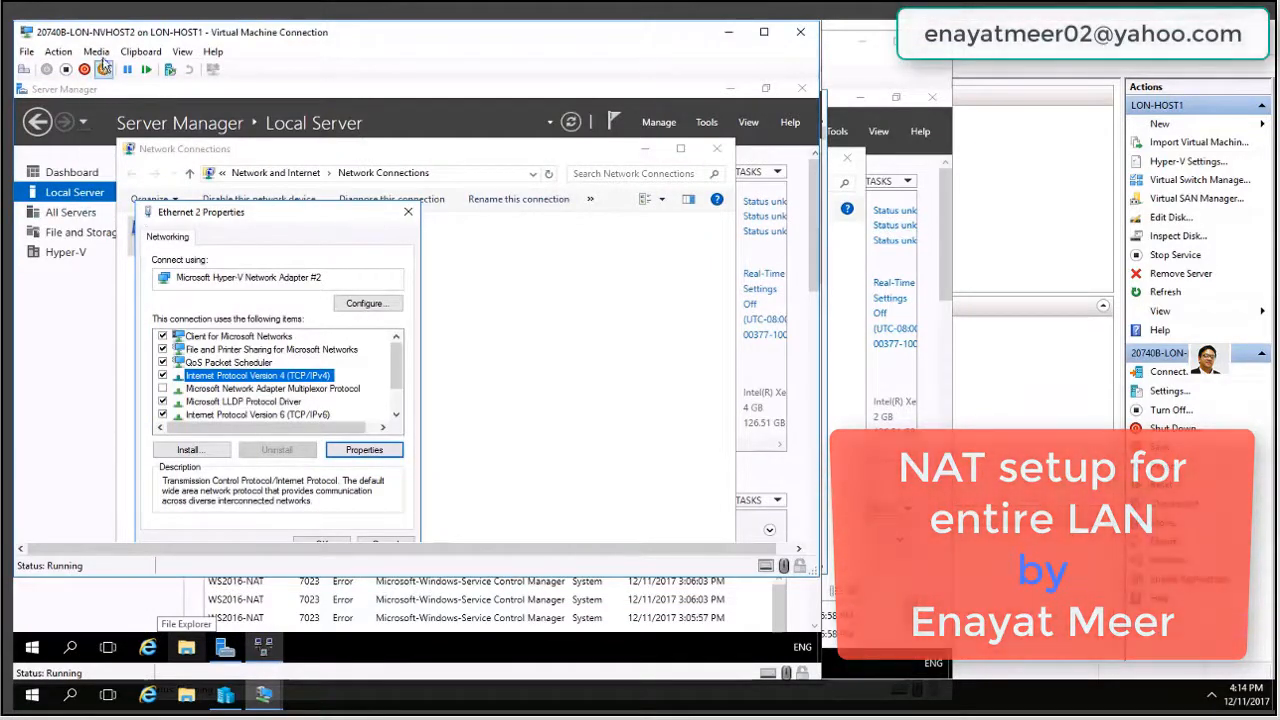
click(364, 451)
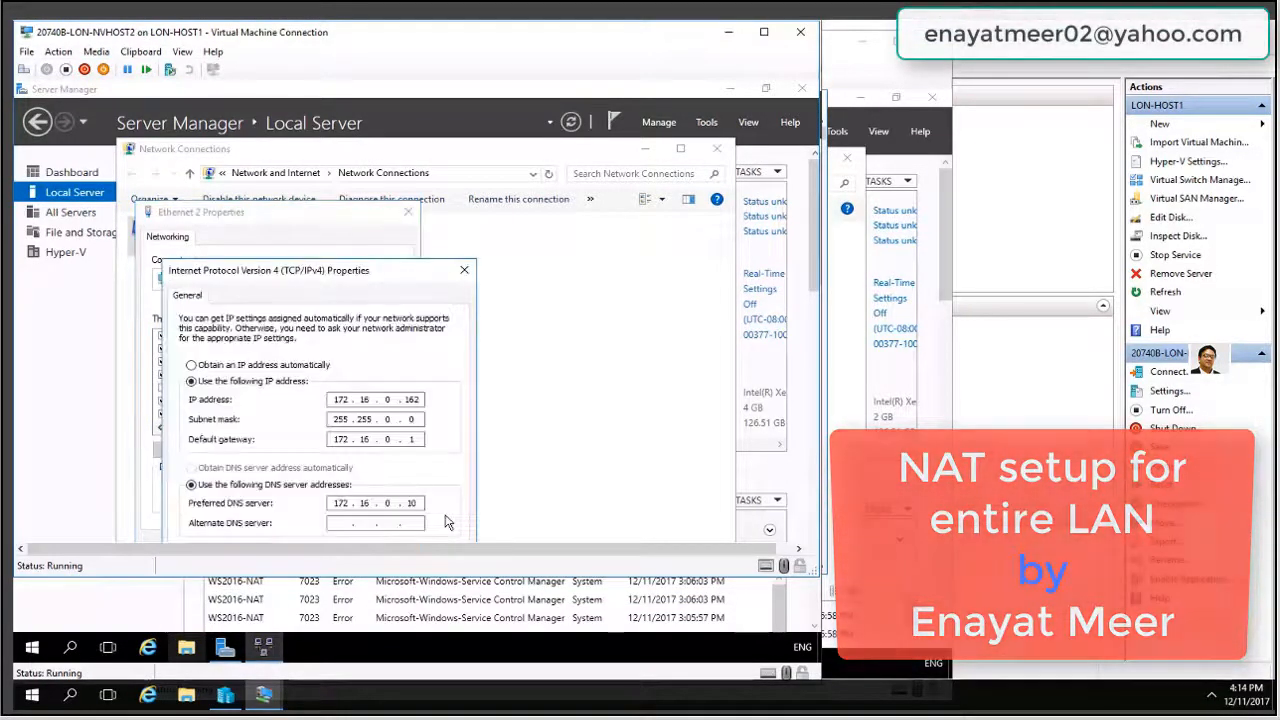
click(464, 270)
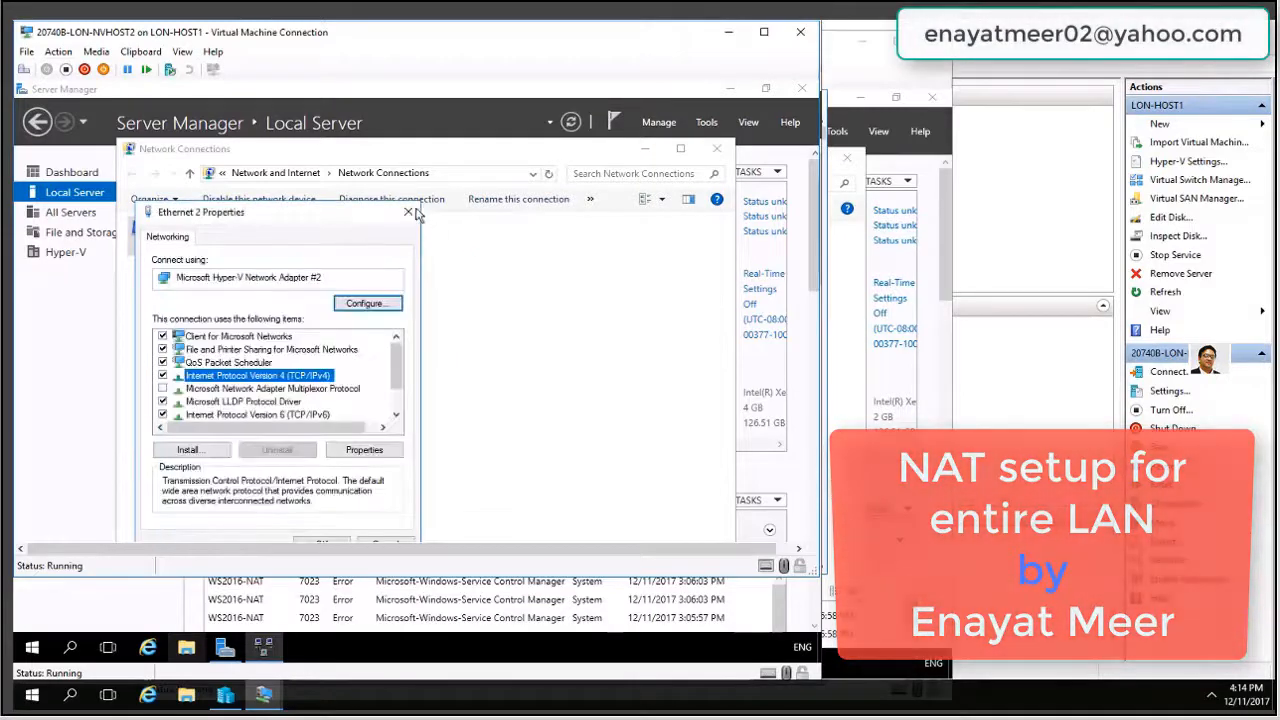
click(408, 212)
- Open LON-NVHOST2's network connections from its Local Server properties and recheck Ethernet 2's IPv4 gateway and DNS settings without changing them
click(82, 198)
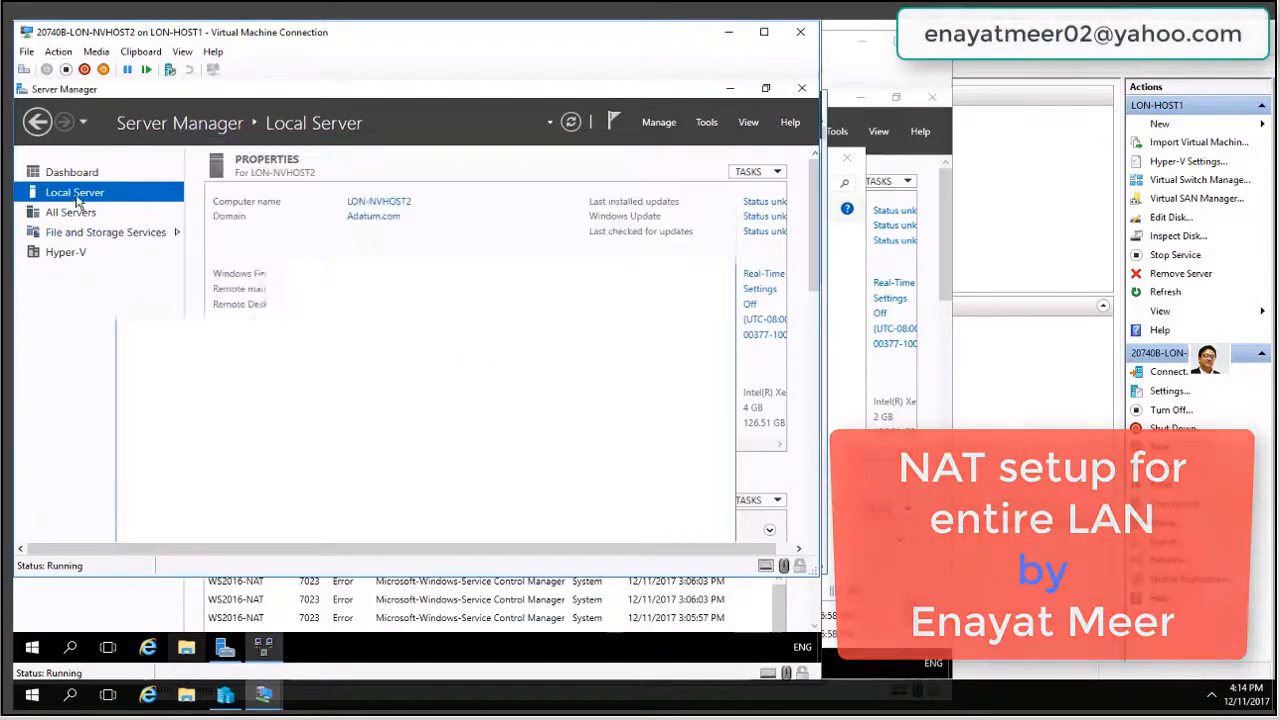
click(374, 340)
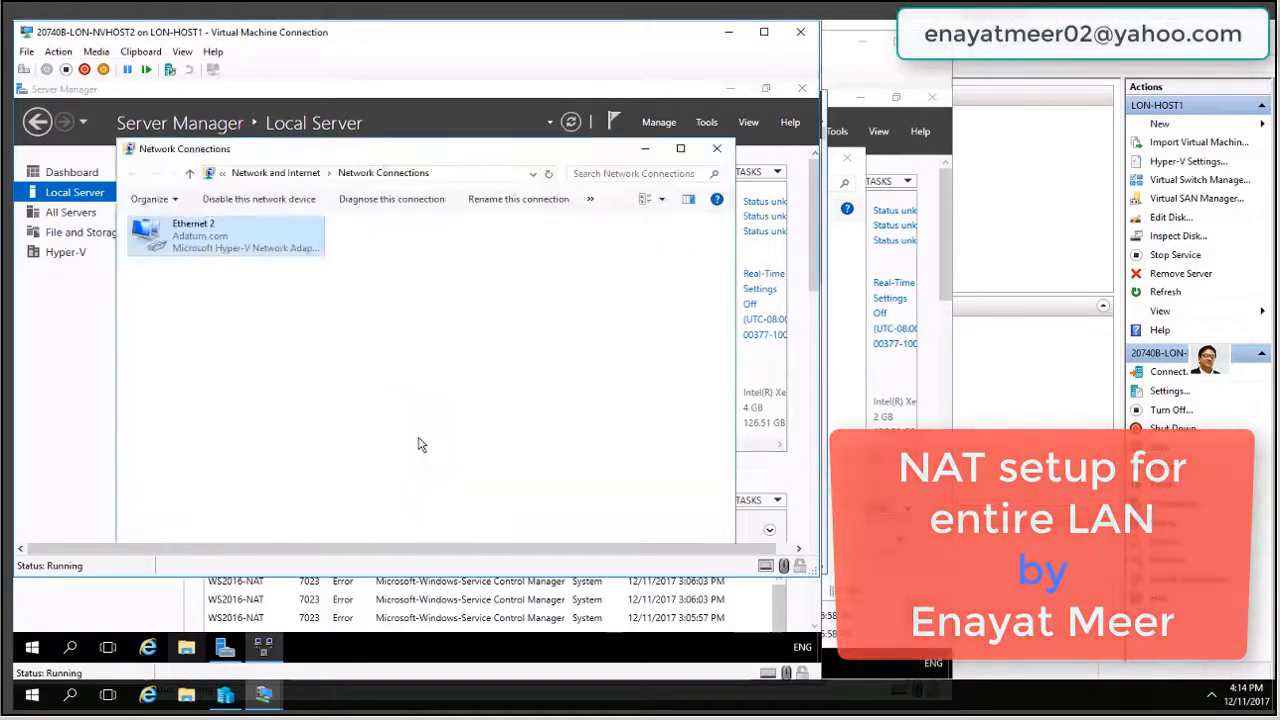
right_click(222, 236)
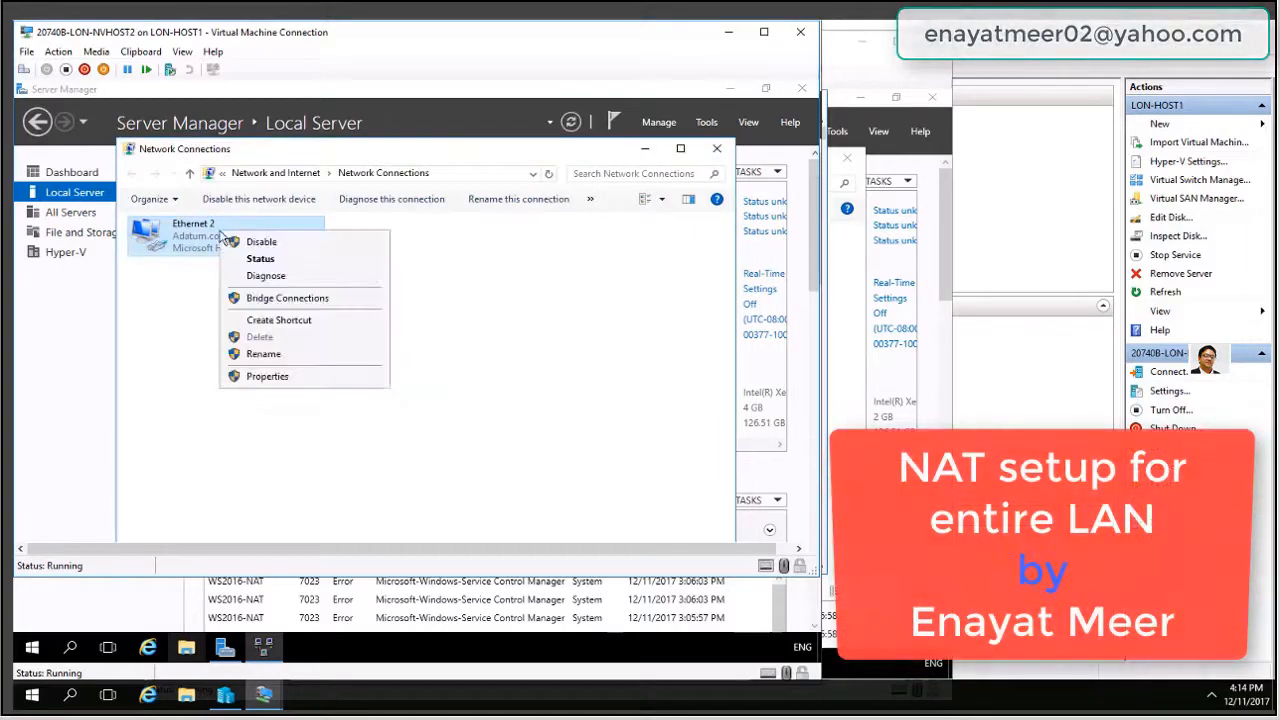
click(262, 376)
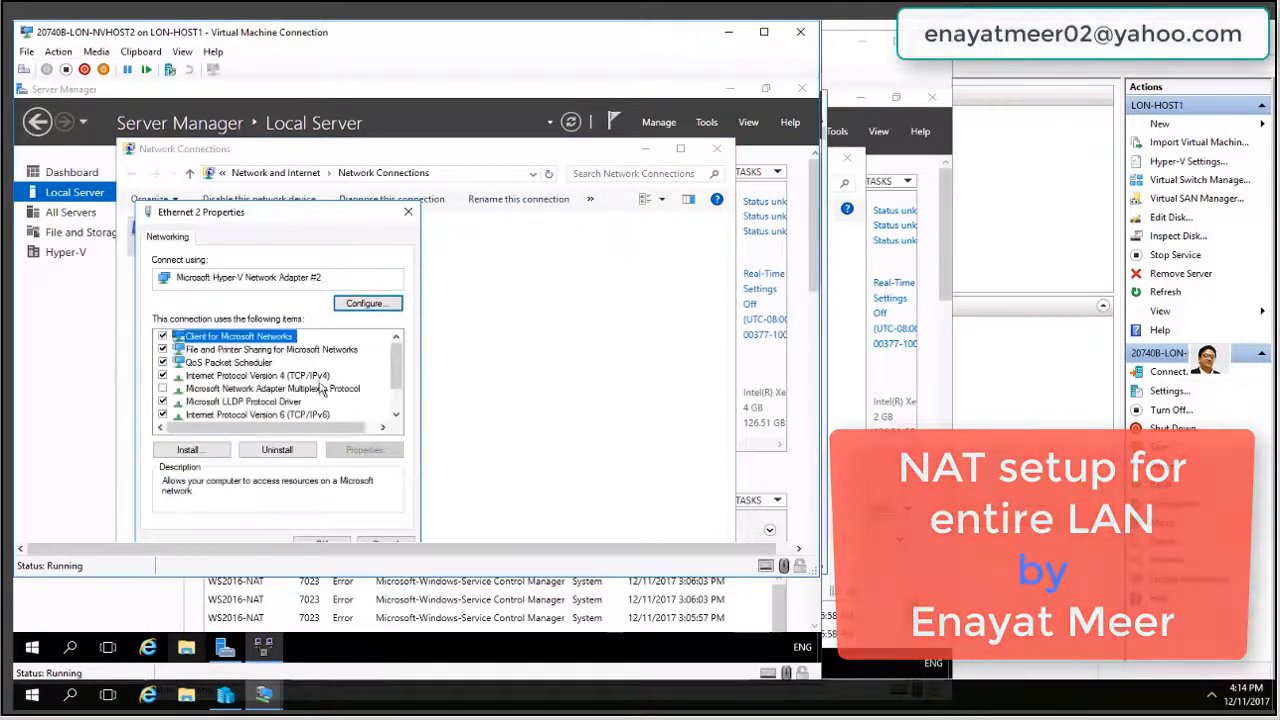
click(320, 377)
click(360, 450)
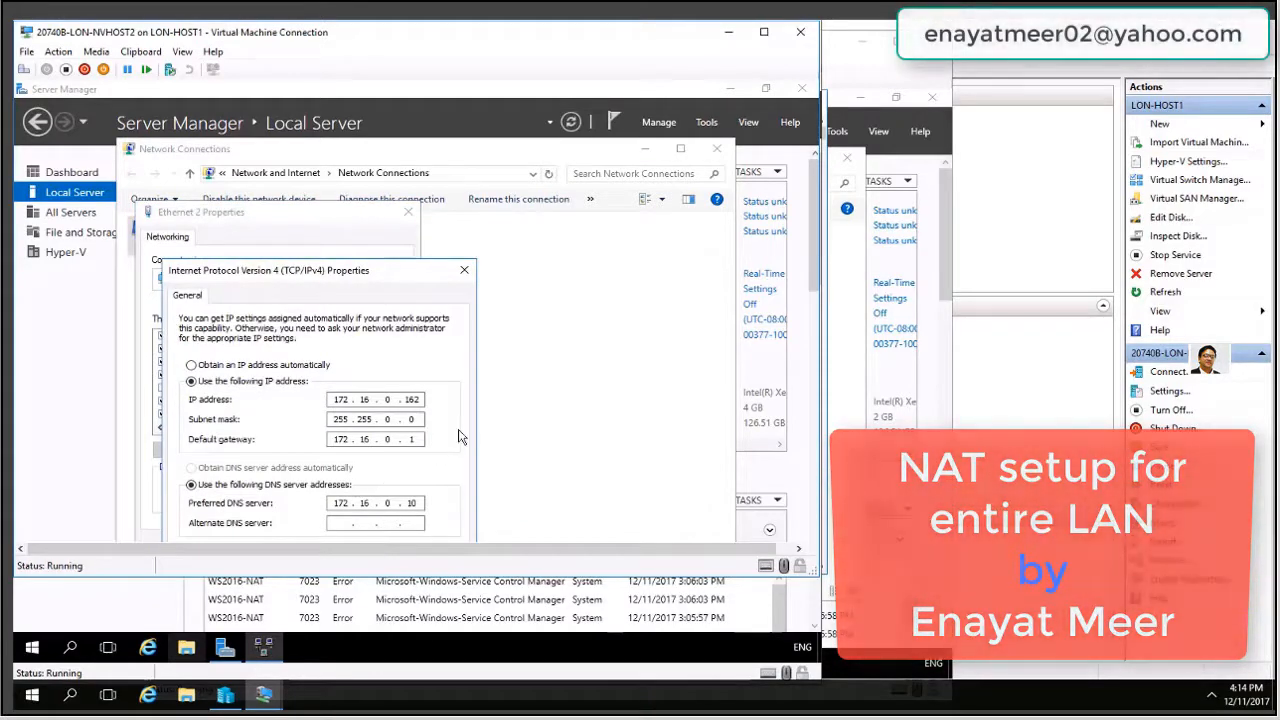
click(464, 270)
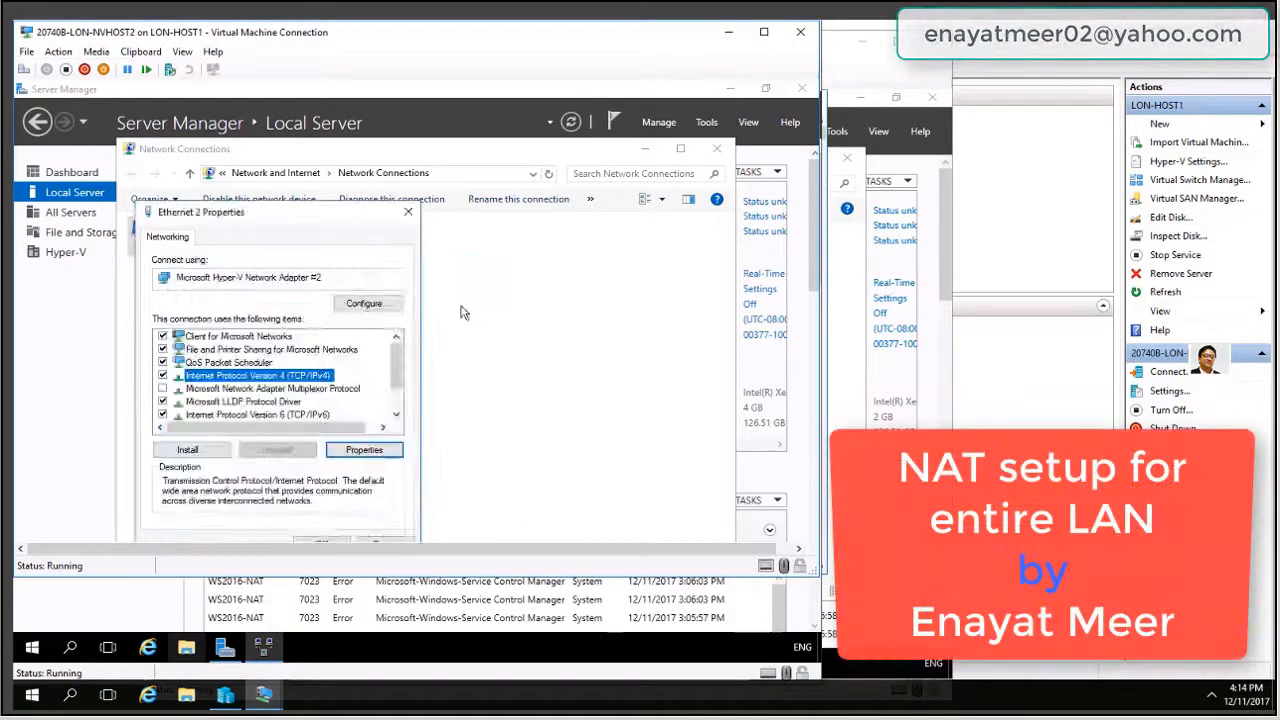
click(325, 544)
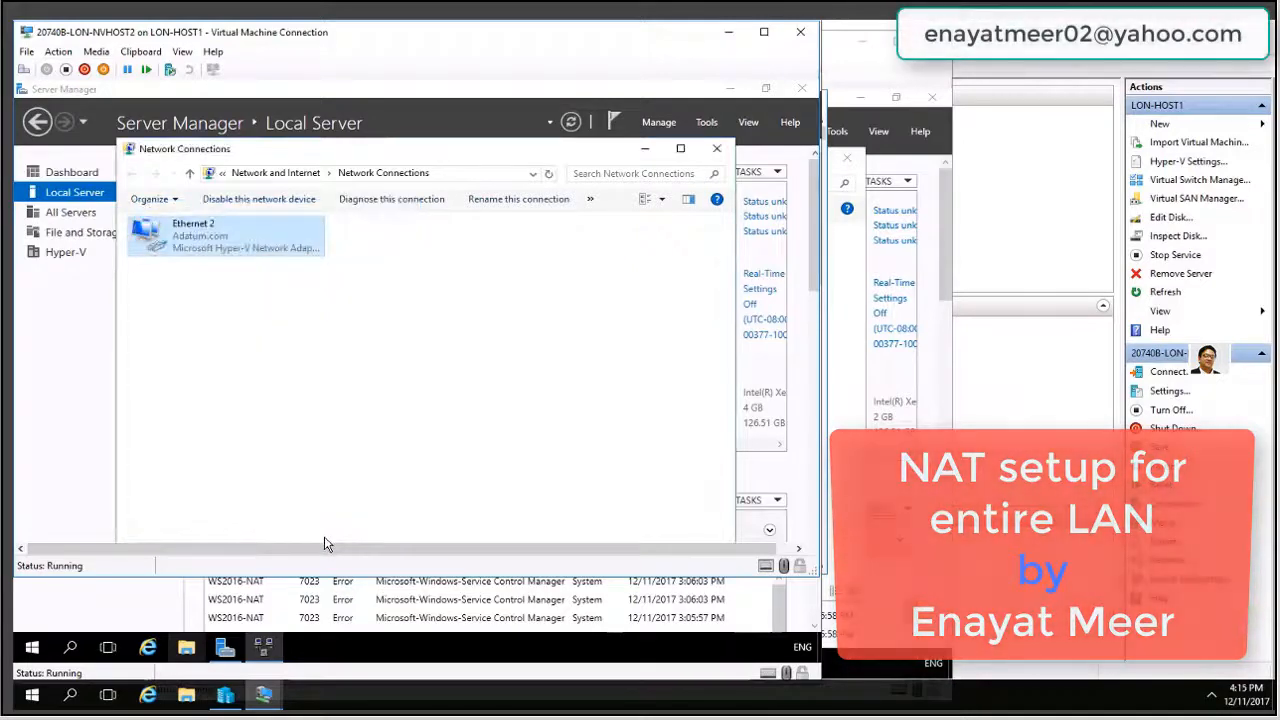
- Reopen the Internet Protocol Version 4 (TCP/IPv4) properties of LON-NVHOST2's Ethernet 2 adapter to examine the default gateway
right_click(226, 250)
click(253, 398)
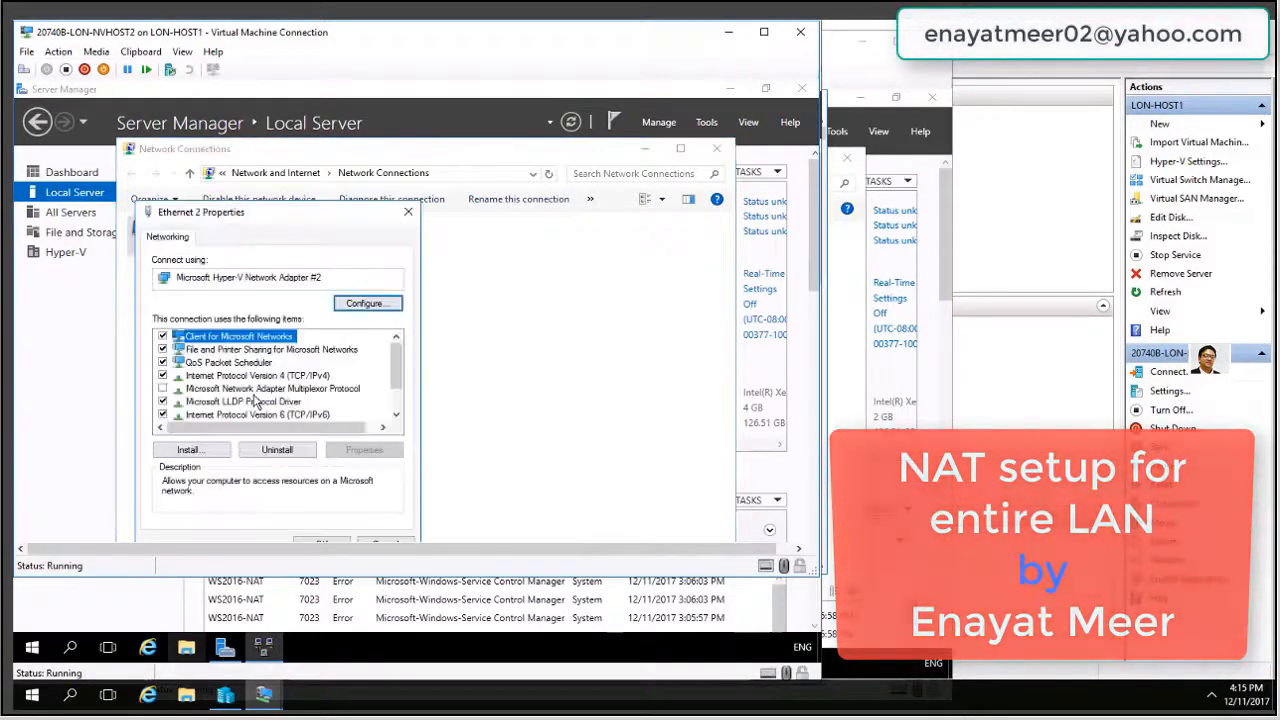
click(295, 376)
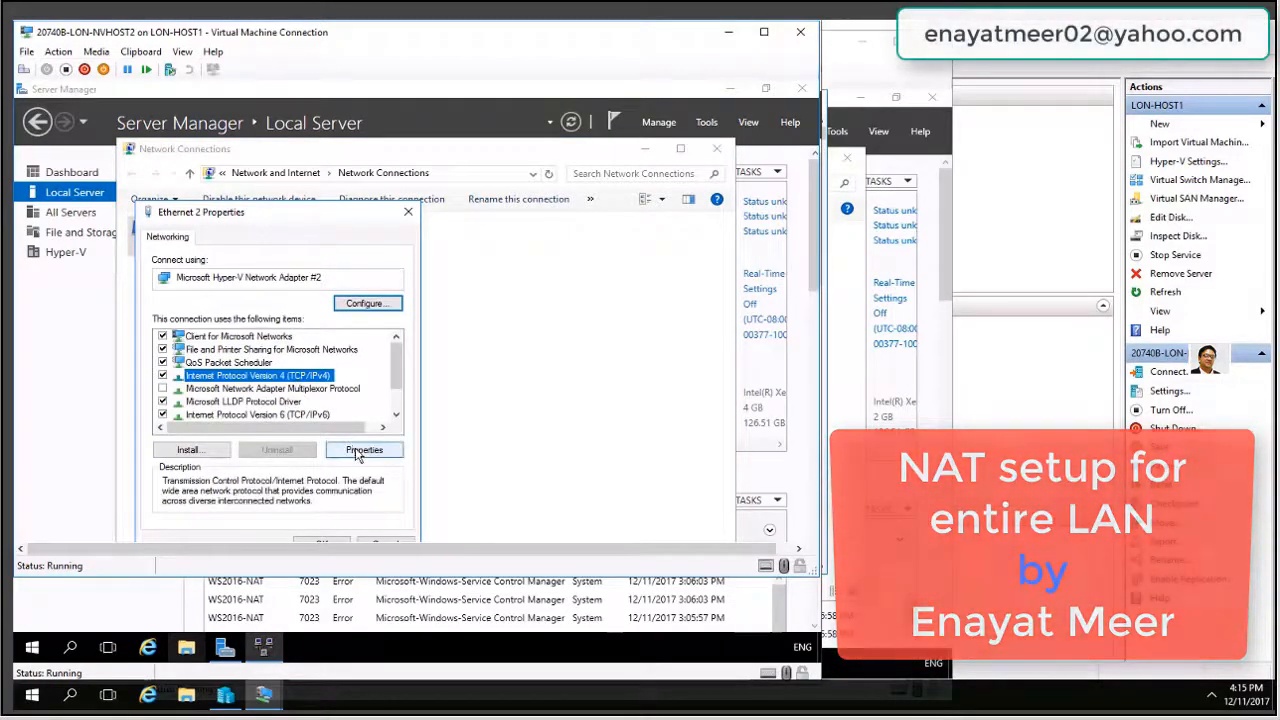
click(364, 450)
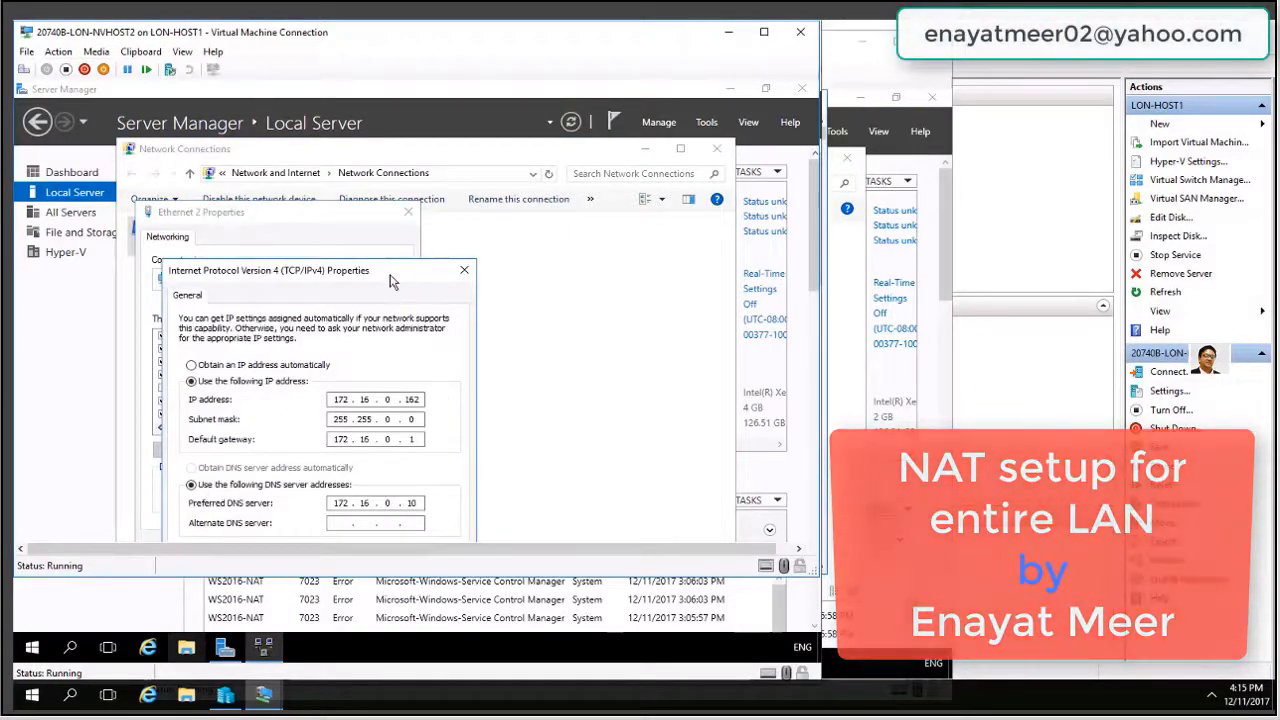
- Open an elevated Command Prompt on LON-NVHOST2 and ping yahoo.com to test its Internet access
drag(389, 274, 456, 164)
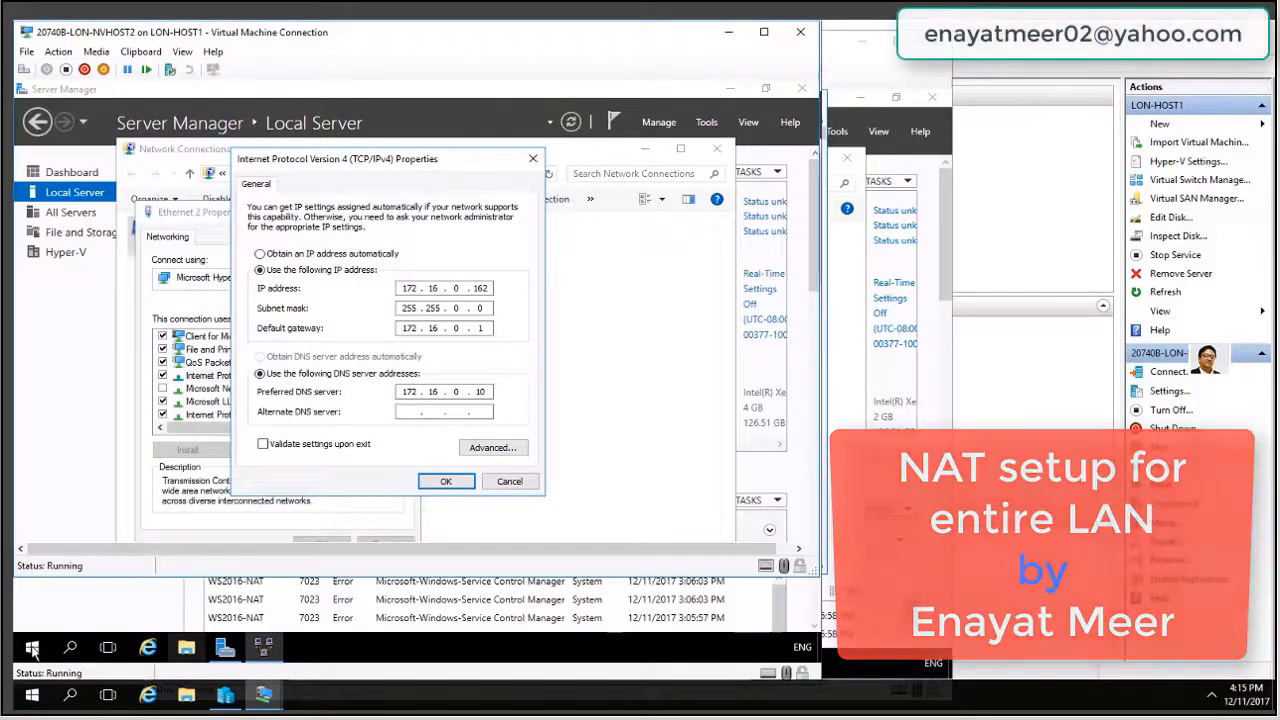
drag(812, 334, 805, 430)
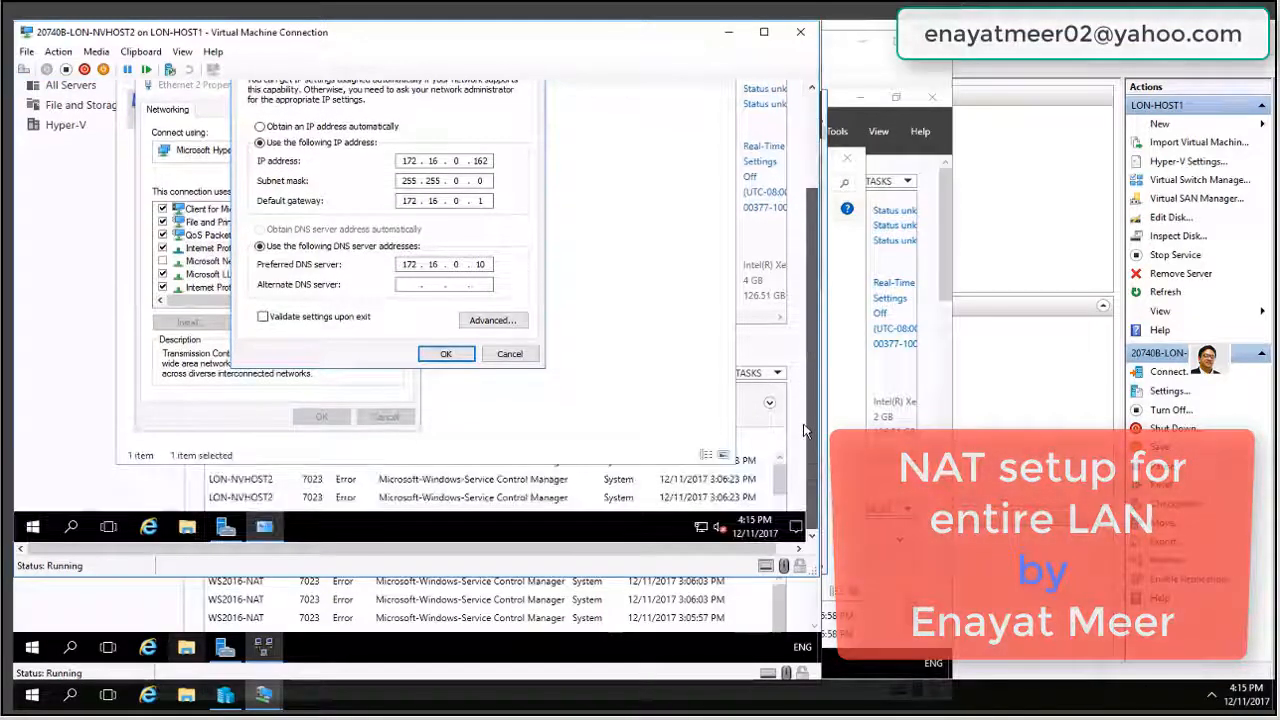
right_click(33, 527)
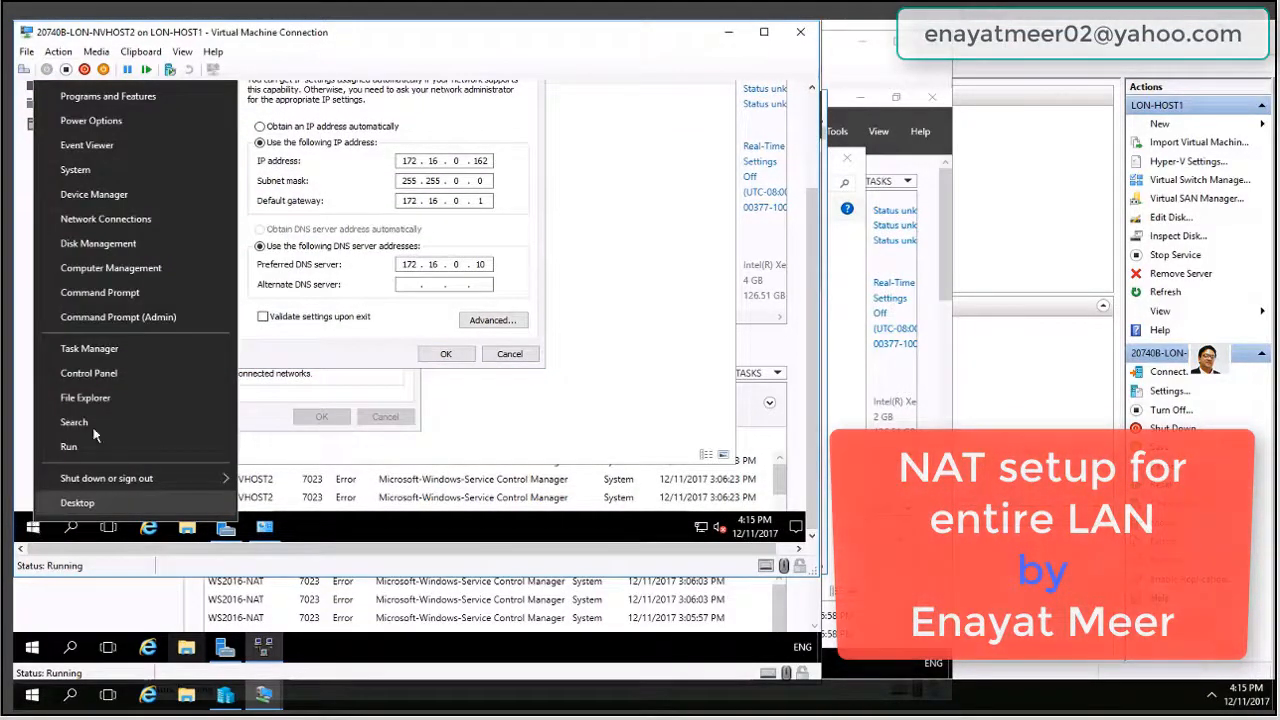
click(160, 323)
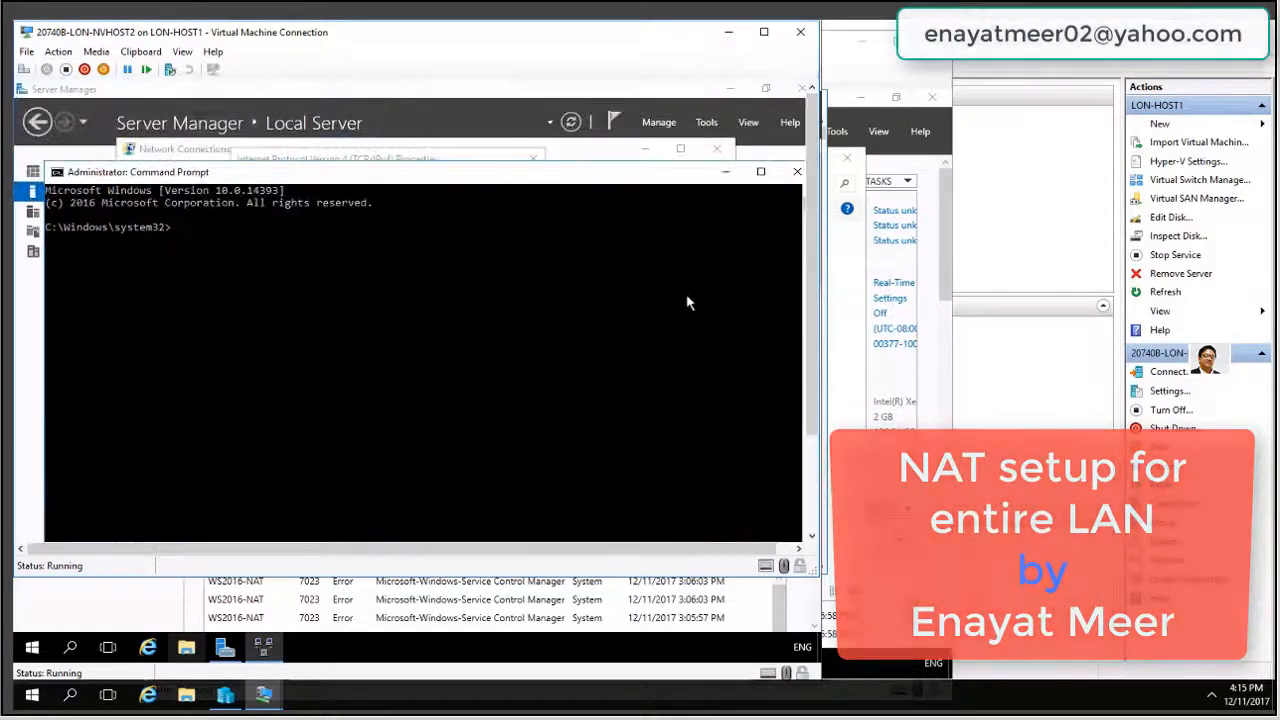
text(ping)
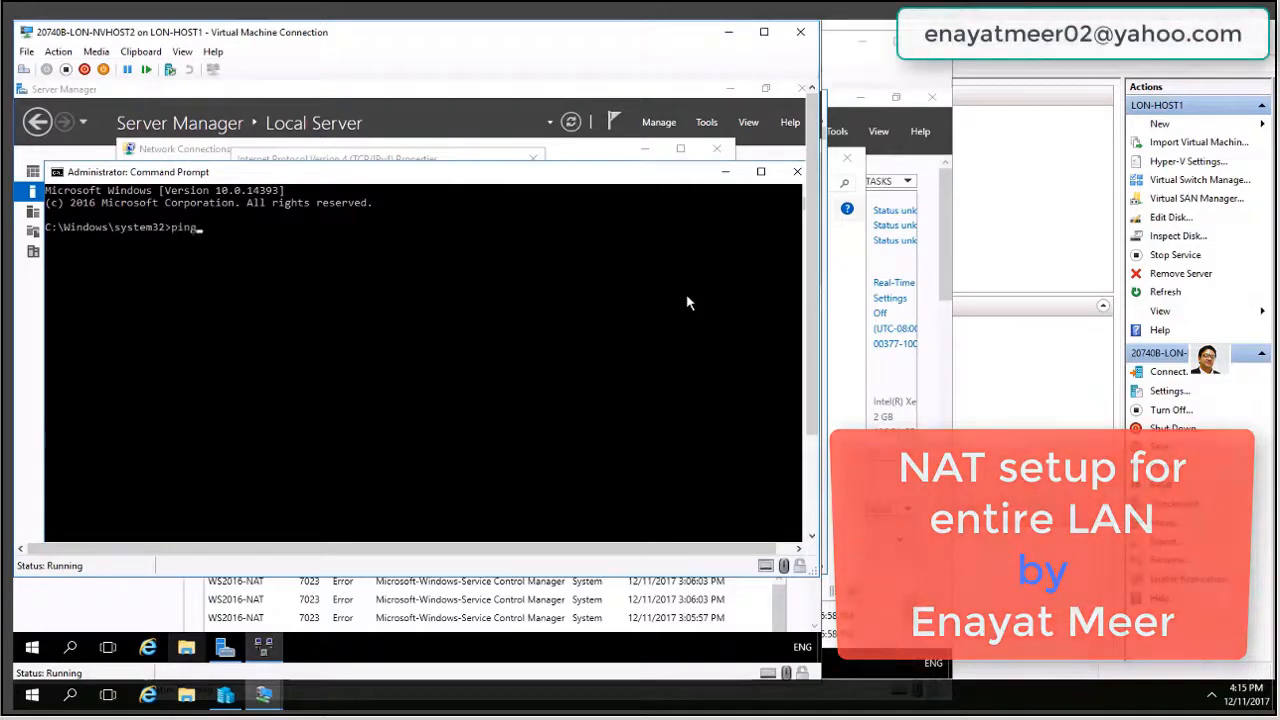
text( yahoo.com)
key(Return)
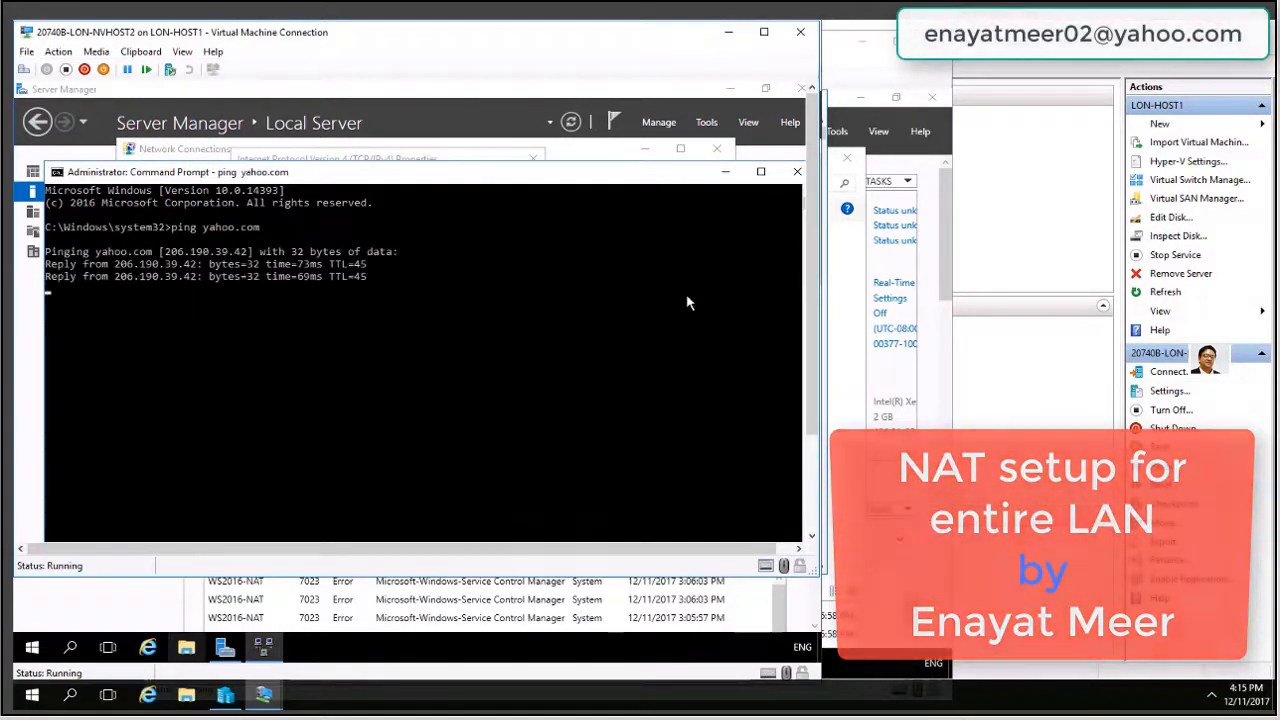
- Minimize the Command Prompt, delete the last three octets of Ethernet 2's default gateway and apply the IPv4 and adapter properties
click(727, 173)
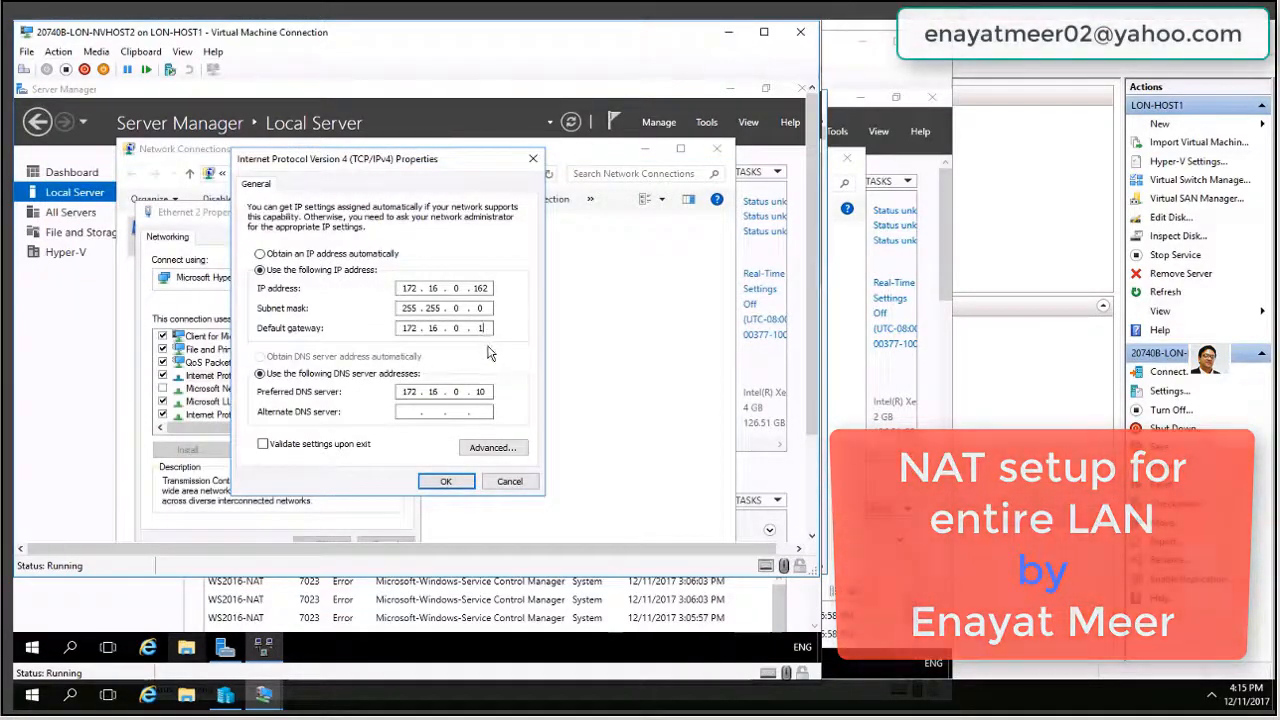
key(BackSpace)
key(BackSpace)
key(BackSpace)
key(BackSpace)
key(BackSpace)
key(BackSpace)
click(446, 482)
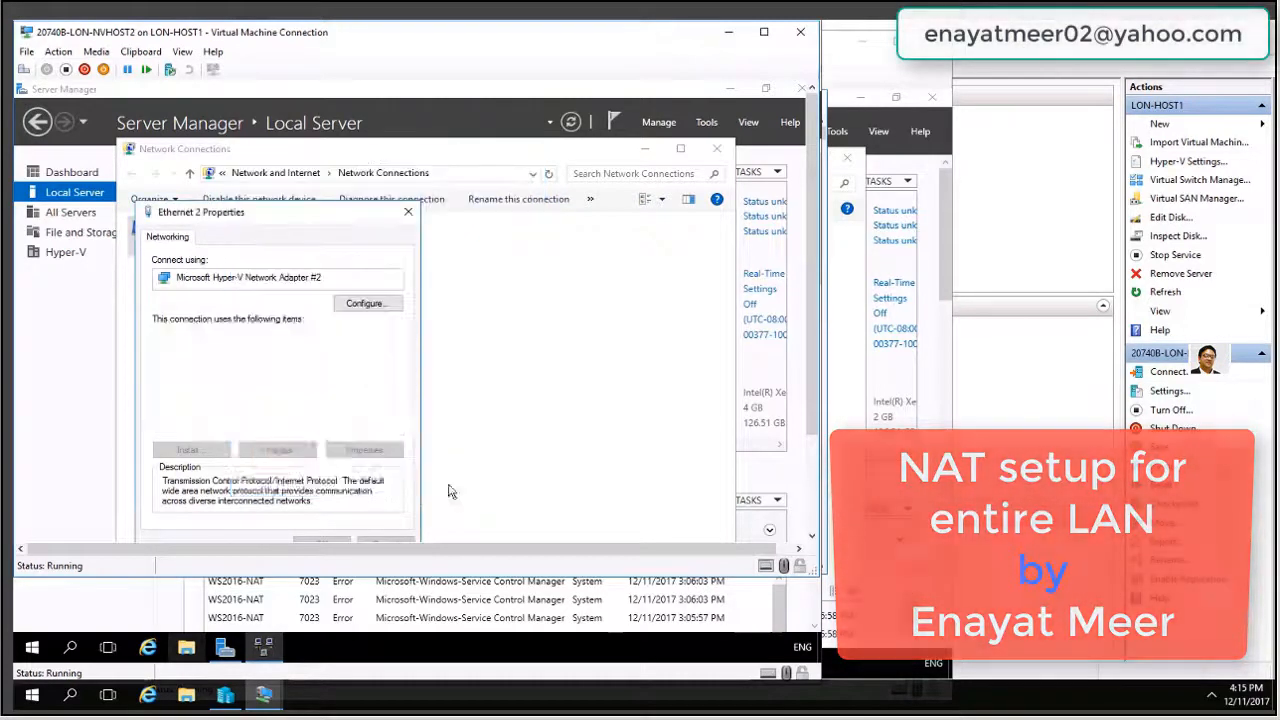
click(316, 540)
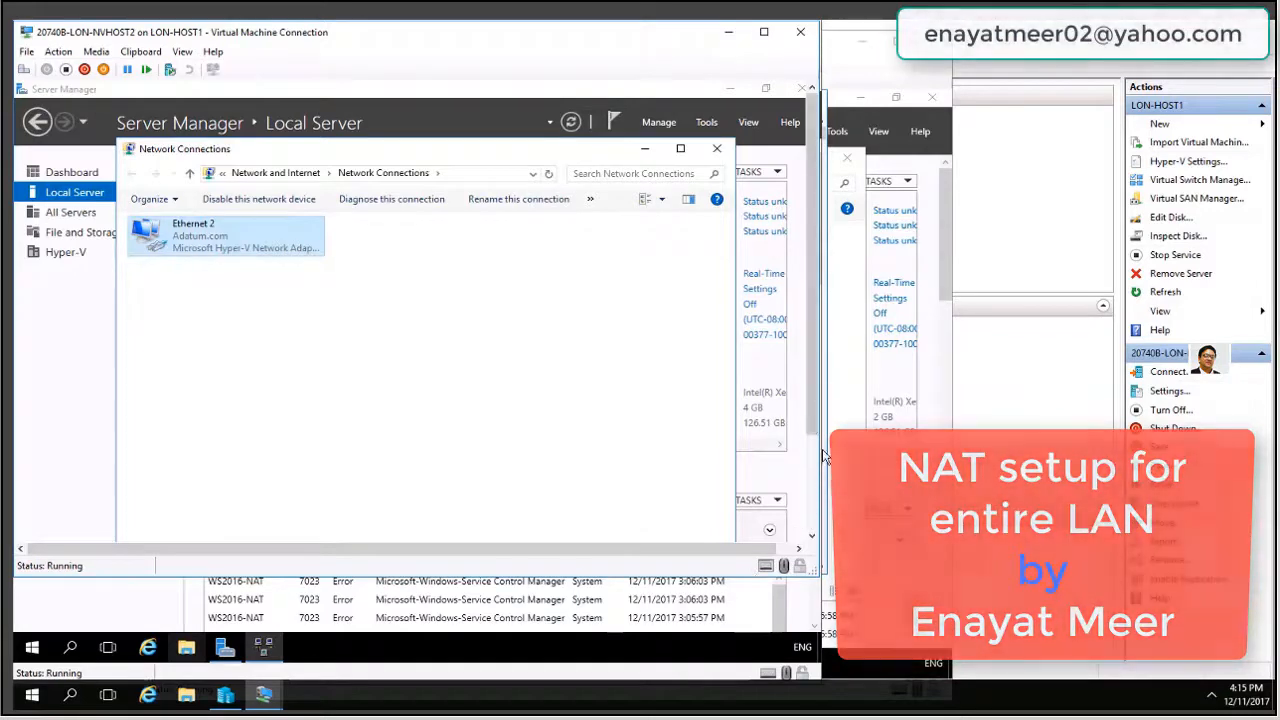
- Bring back LON-NVHOST2's Command Prompt and repeat the yahoo.com ping without a valid default gateway
drag(809, 418, 809, 522)
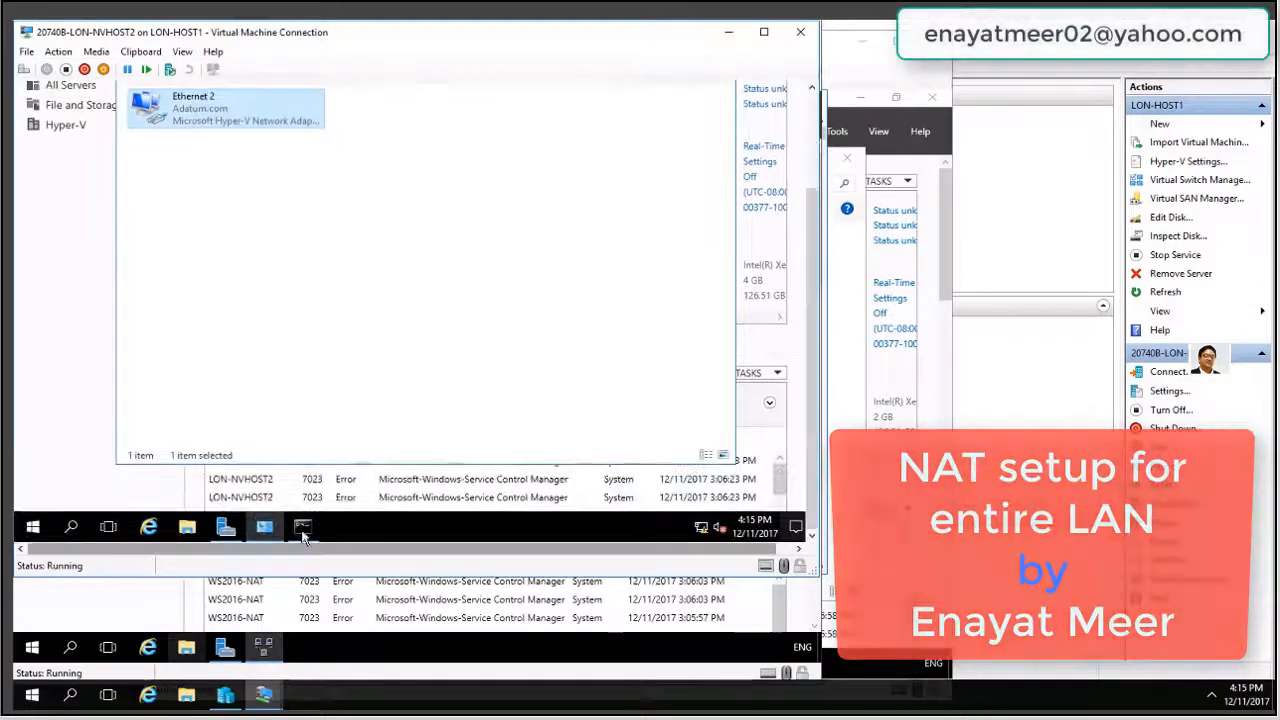
click(302, 526)
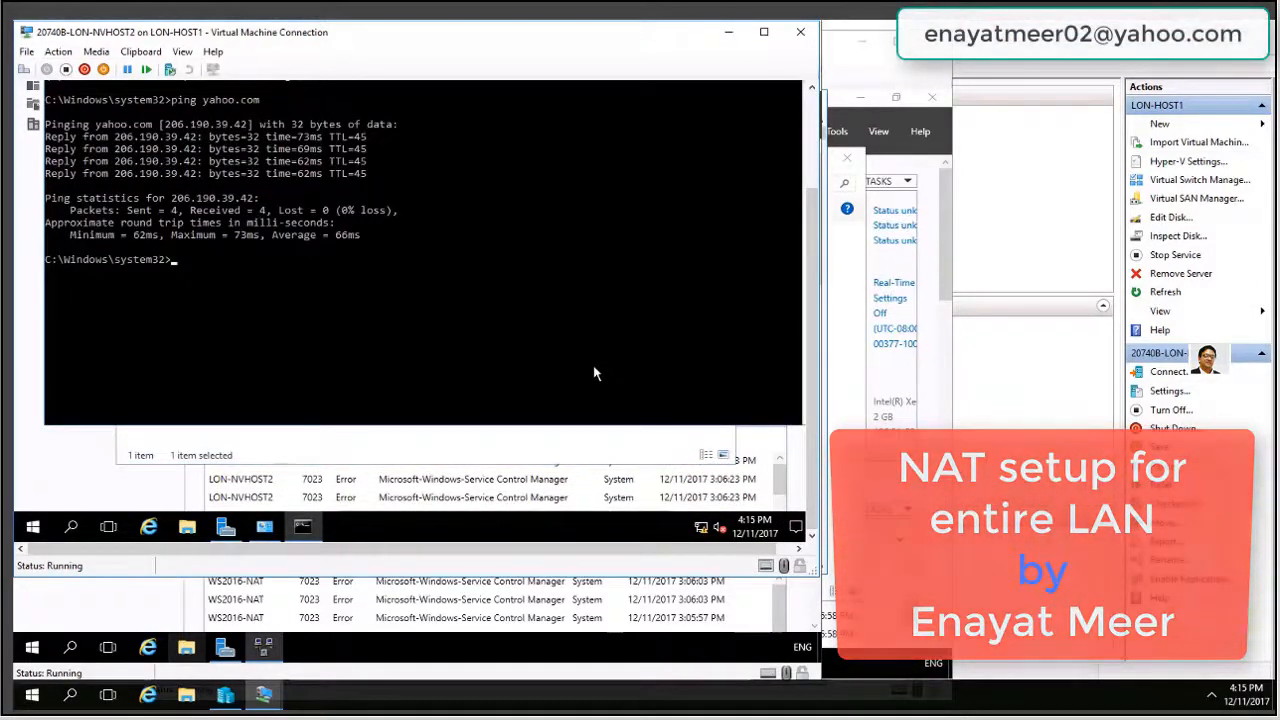
key(Up)
key(Return)
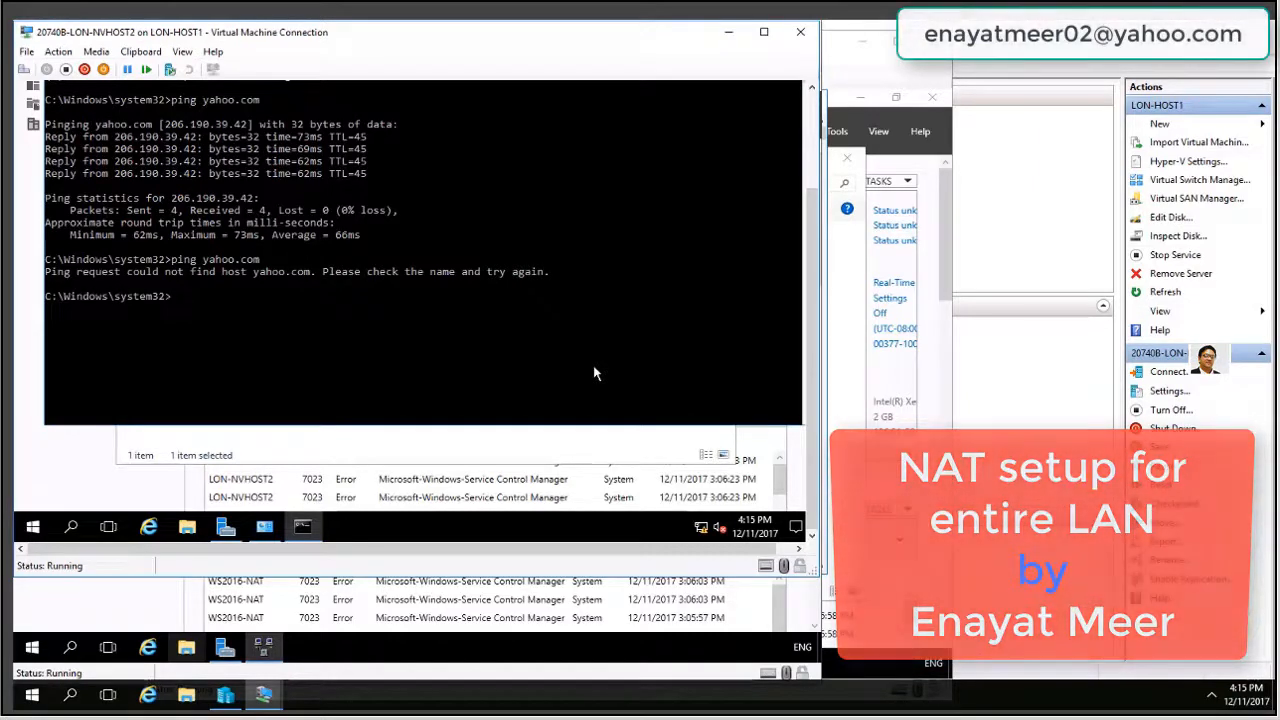
- Set the default gateway in Ethernet 2's IPv4 properties to 172.16.0.1 and apply the adapter settings
click(445, 444)
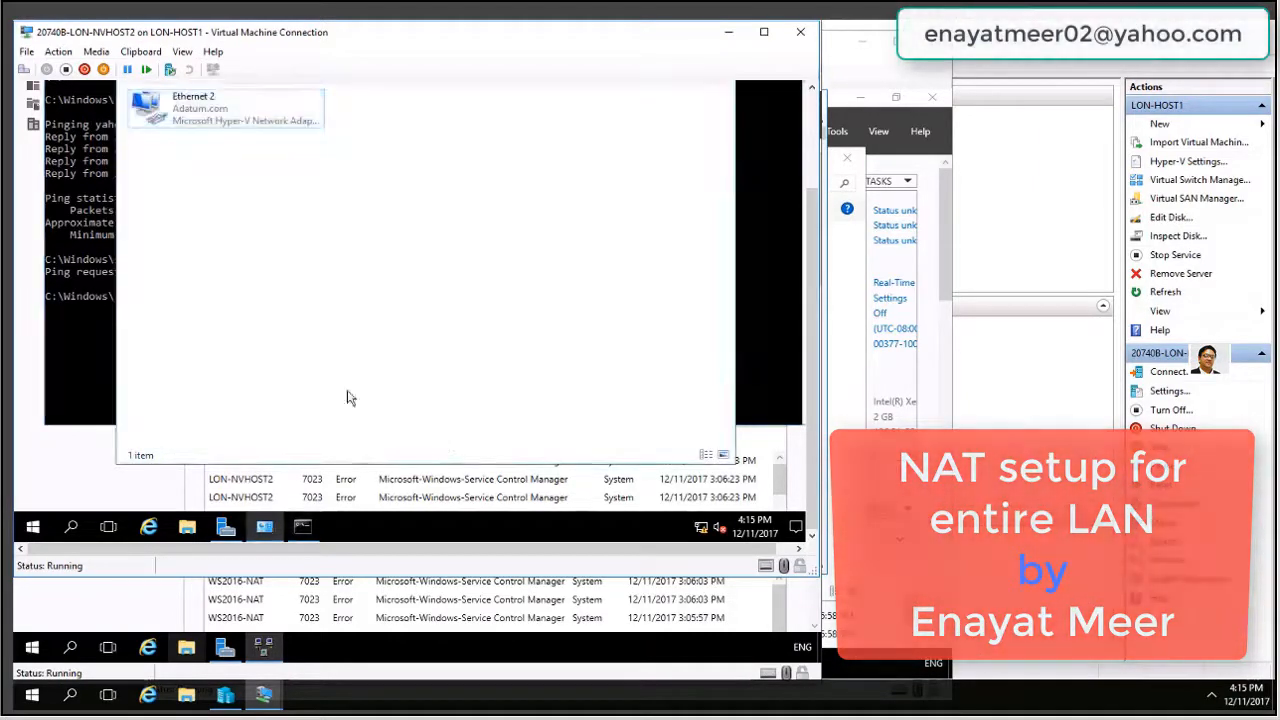
right_click(210, 120)
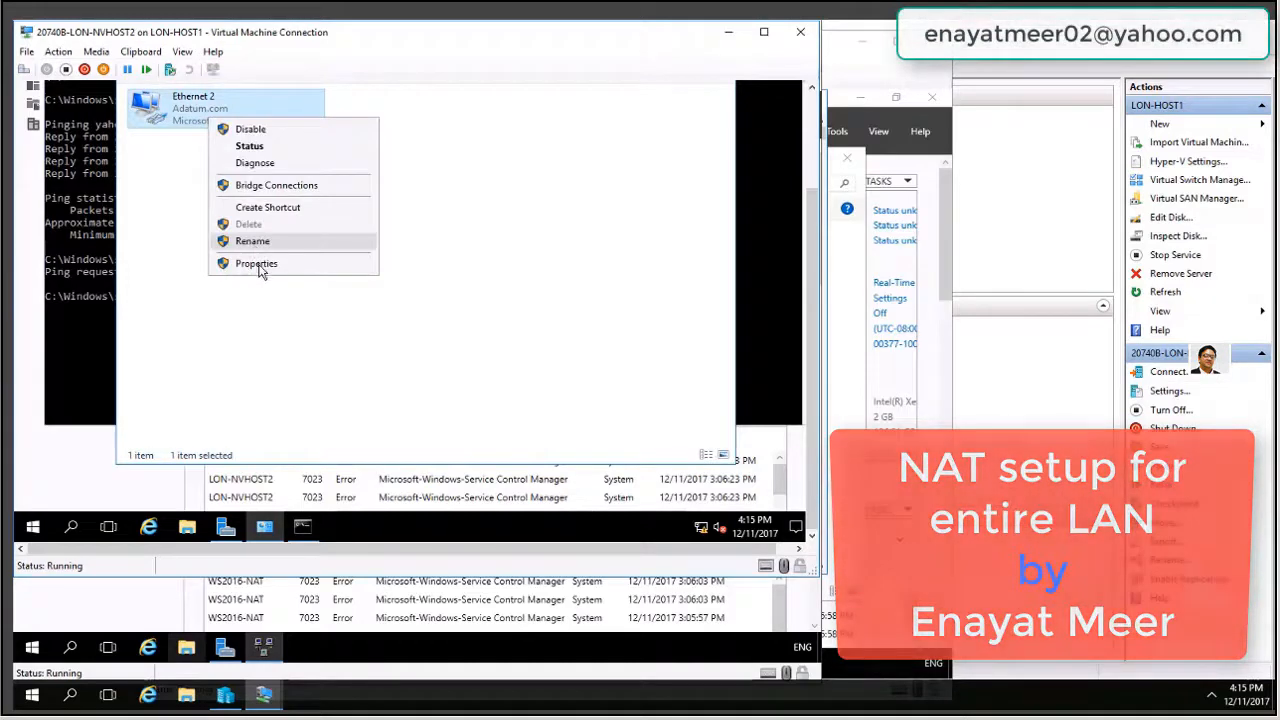
click(256, 263)
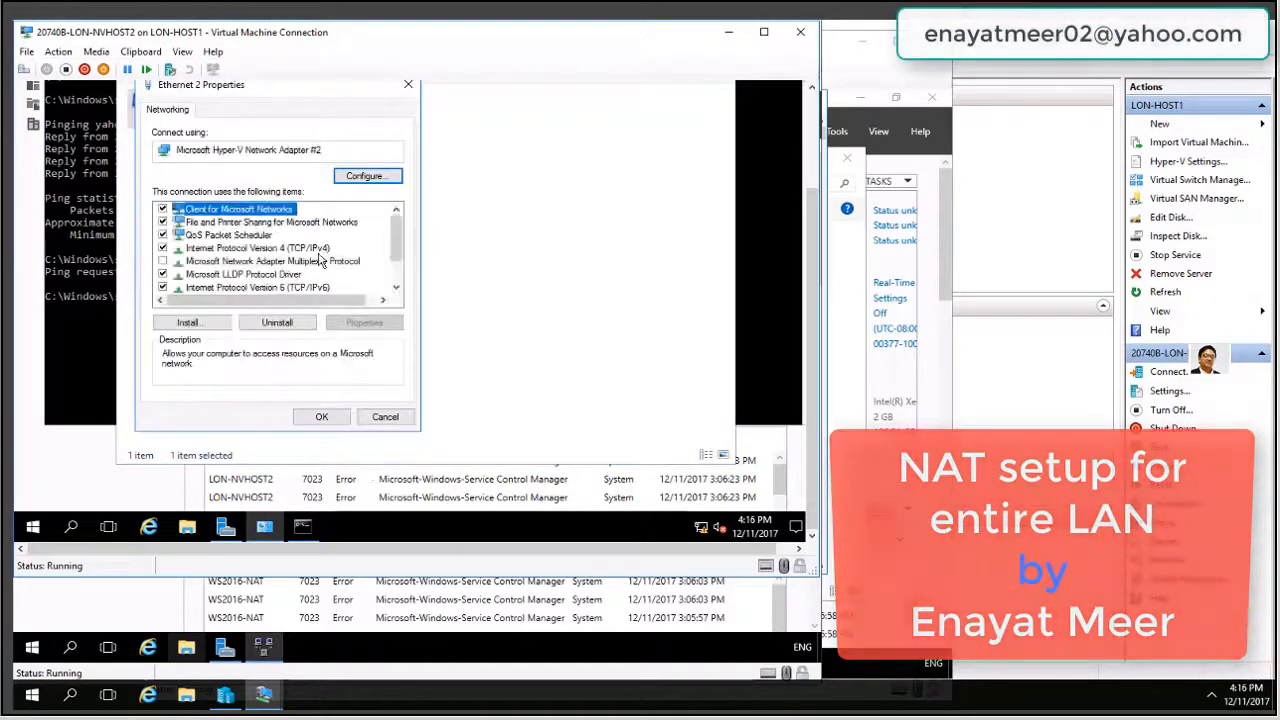
click(316, 248)
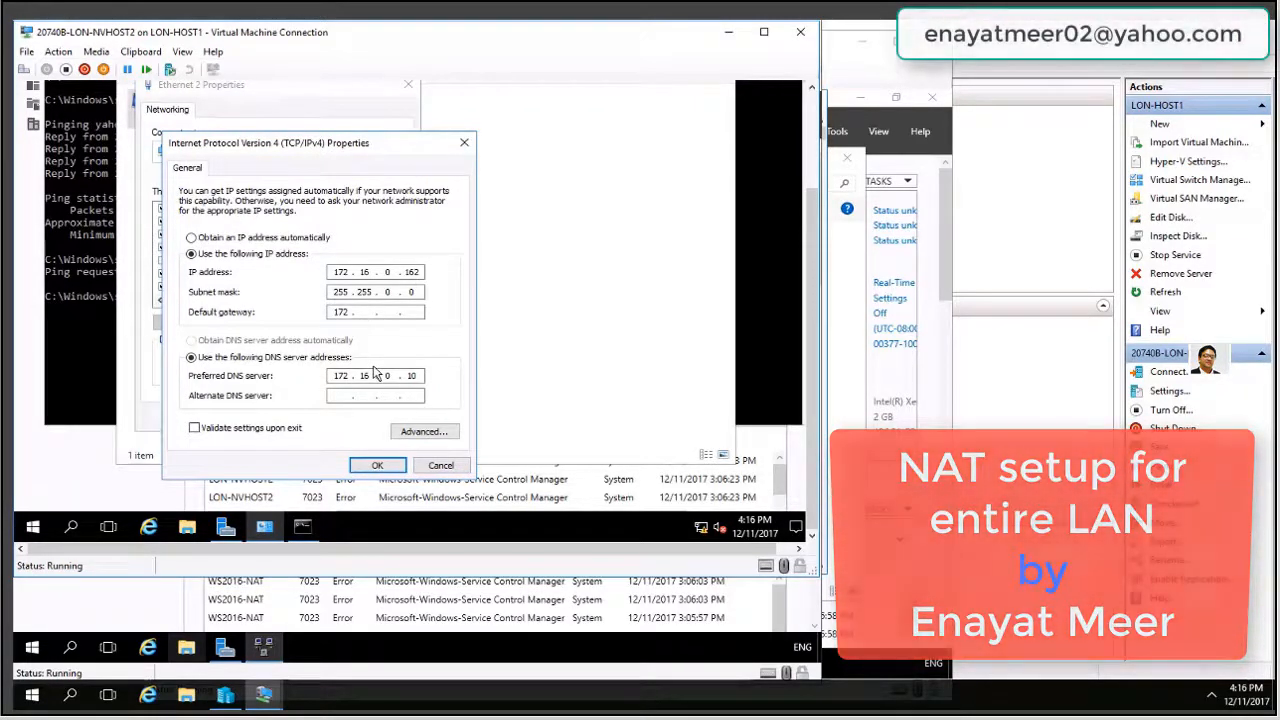
text(16 . 0 . 1)
click(377, 465)
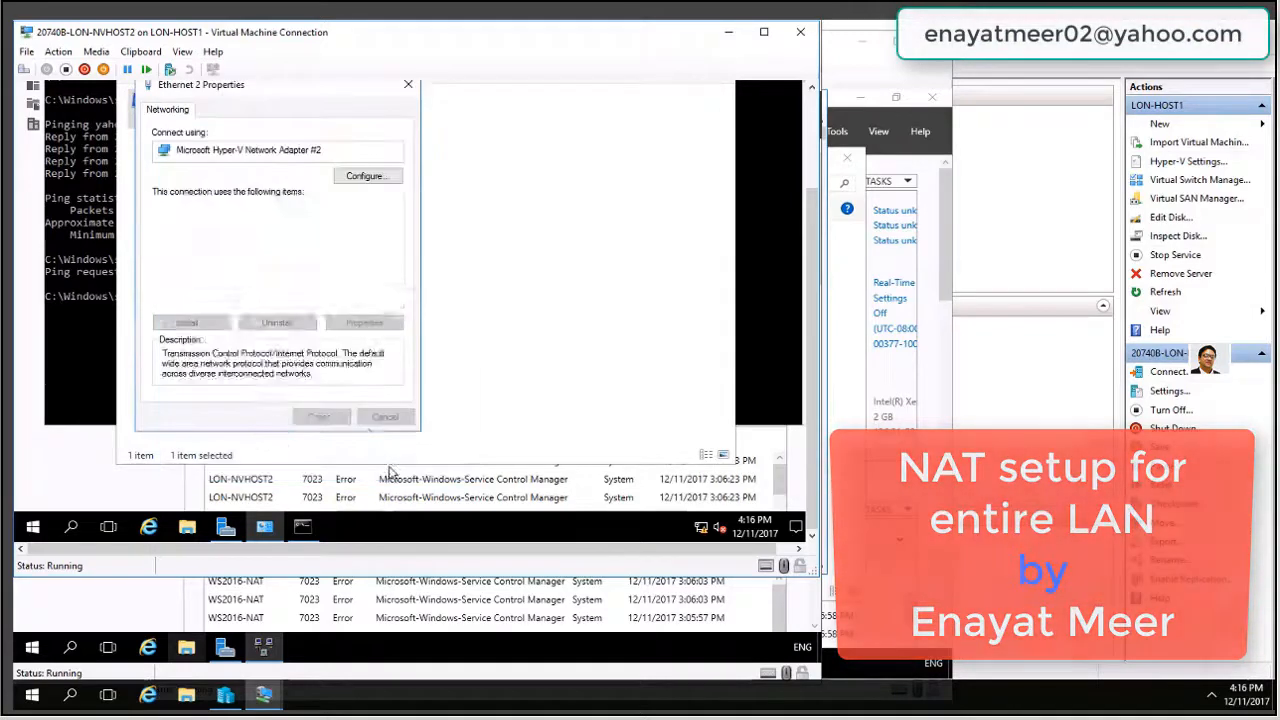
click(330, 418)
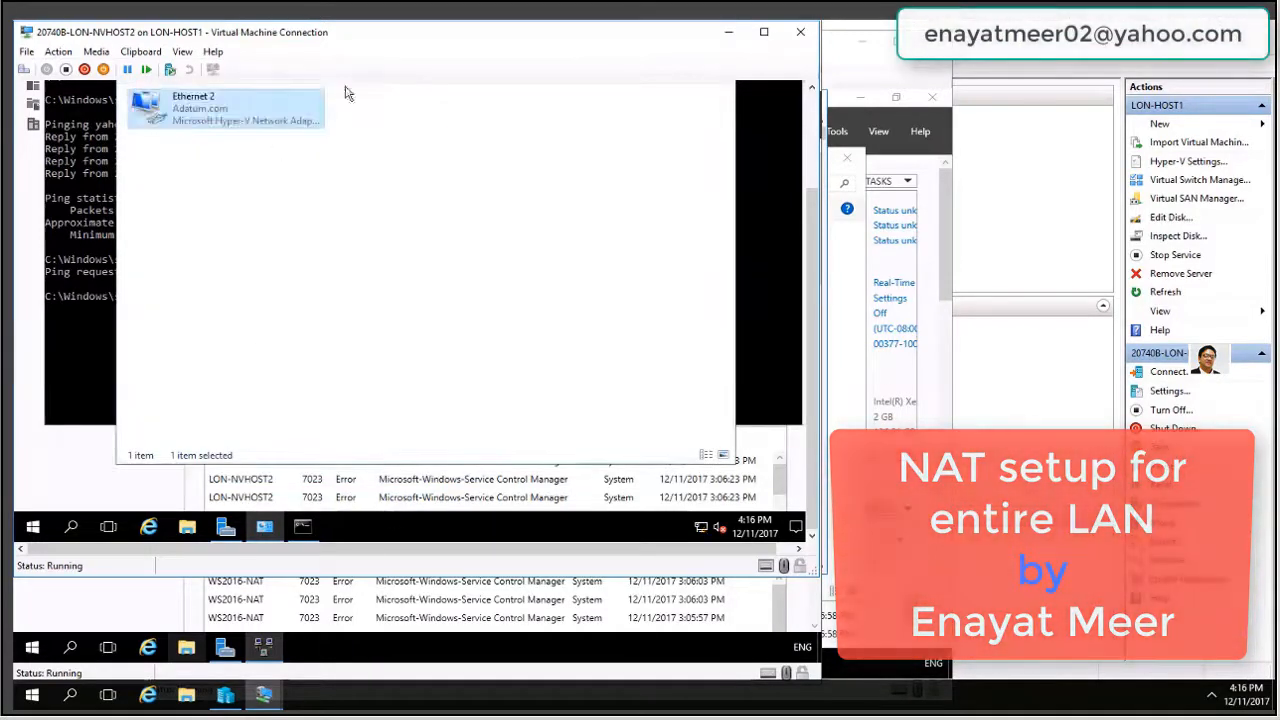
- Return to LON-NVHOST2's Command Prompt and ping yahoo.com again to retest Internet access with the gateway restored
click(86, 336)
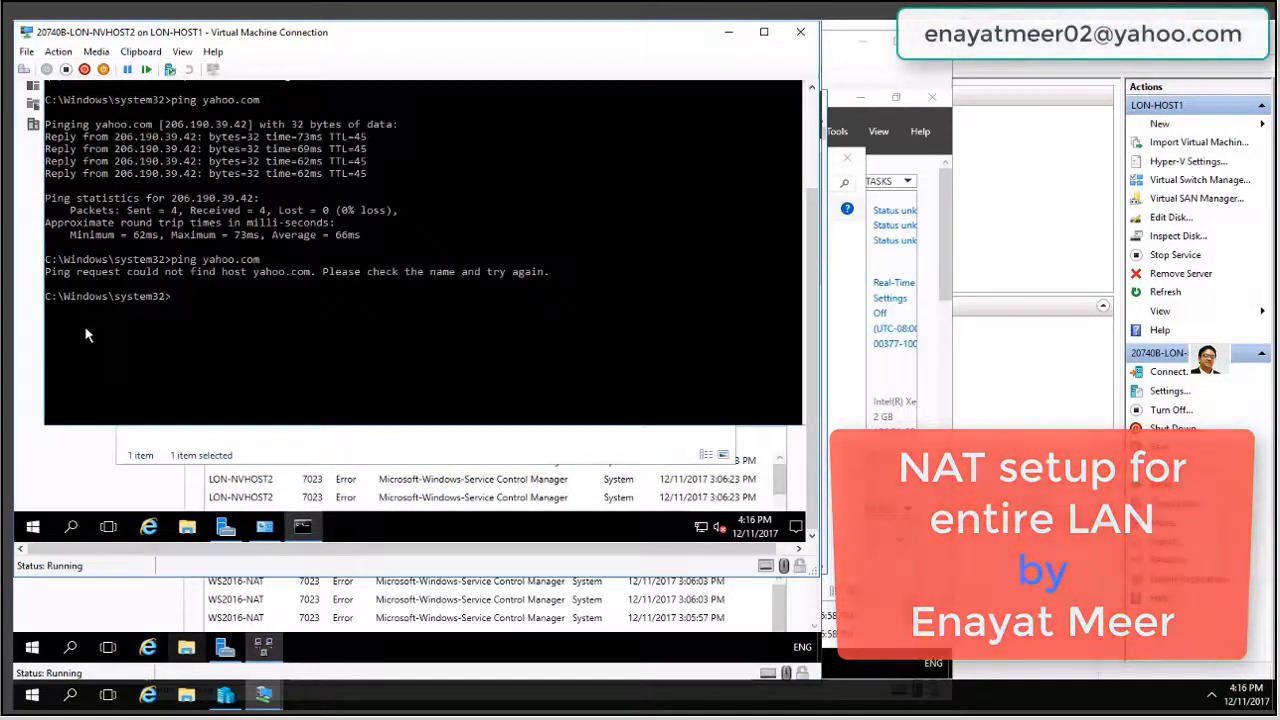
key(Up)
key(Return)
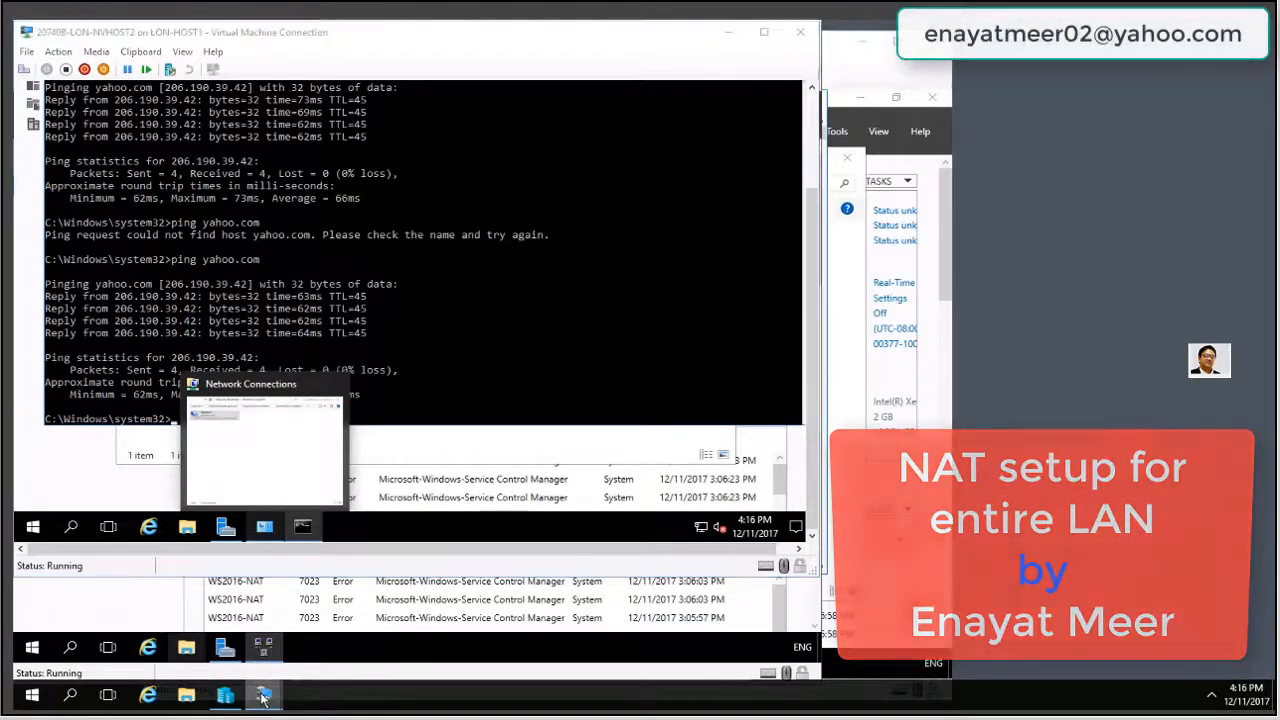
- Switch to the 20740B-NAT virtual machine and look over the NAT interfaces, including the commands available for Private
mouse_move(262, 694)
click(68, 625)
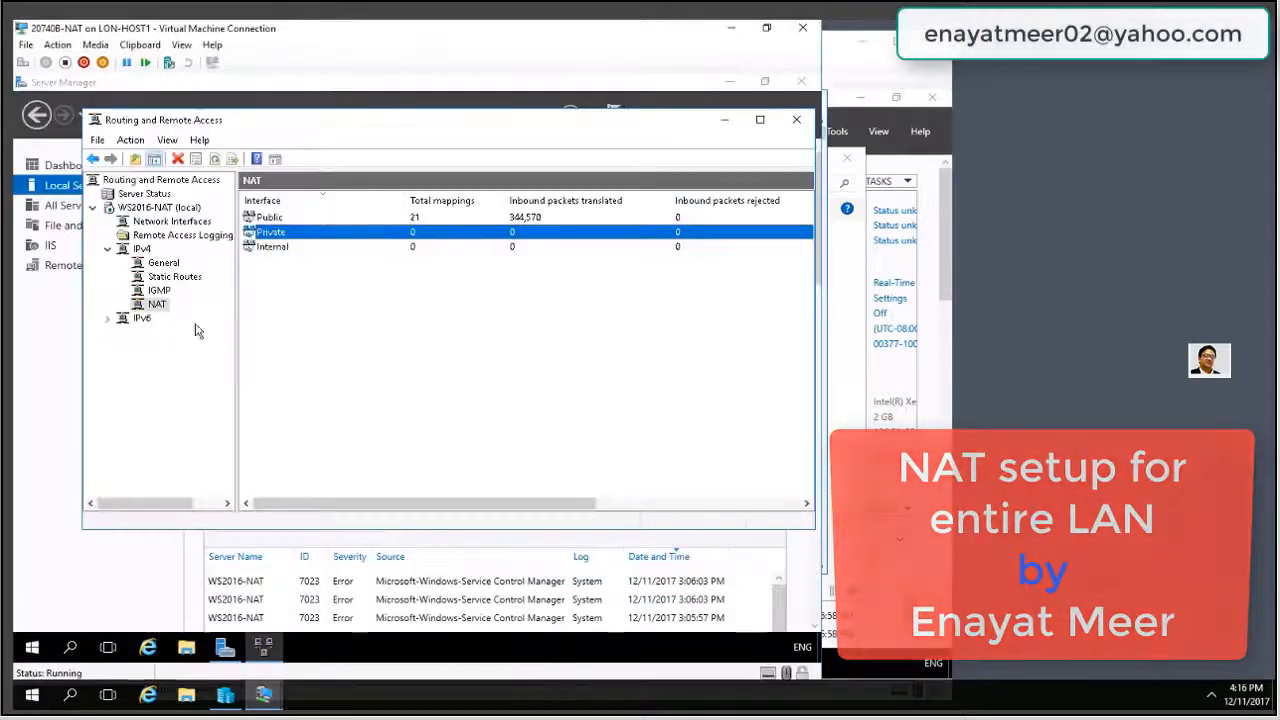
right_click(304, 234)
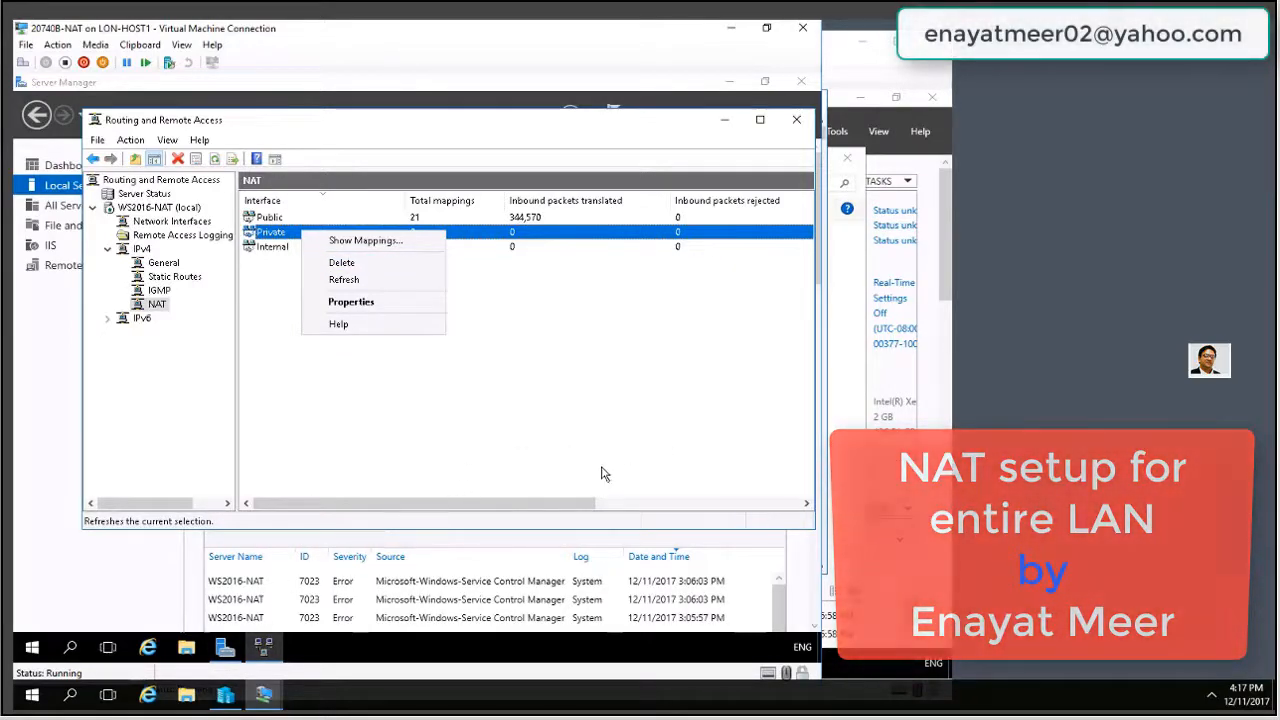
click(736, 397)
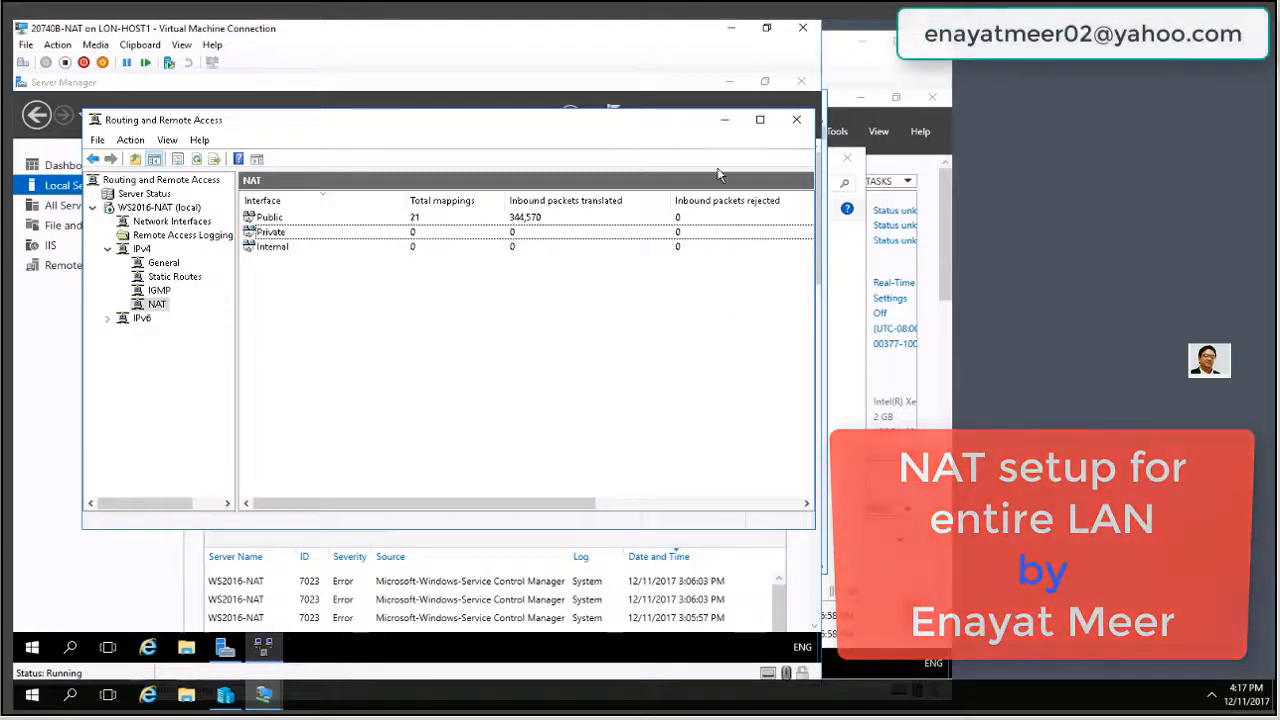
- Open an elevated Windows PowerShell on the NAT server and run hostname to check the server's name
right_click(33, 648)
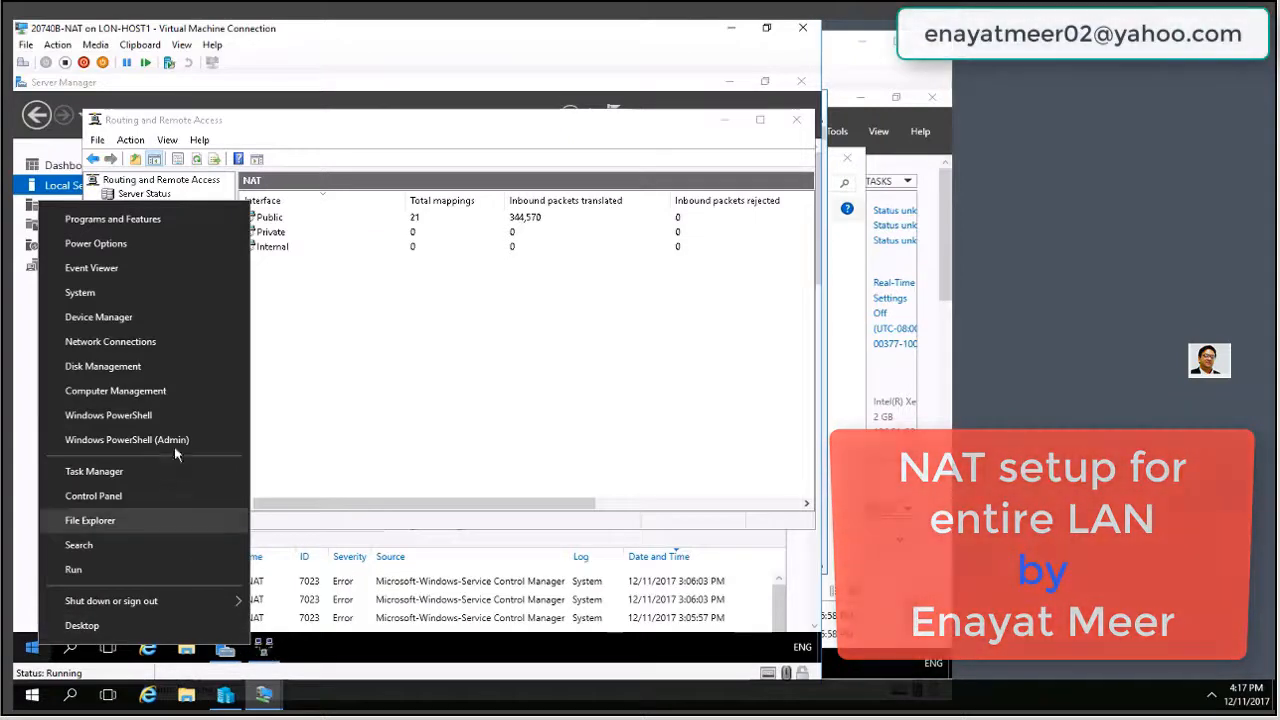
click(307, 457)
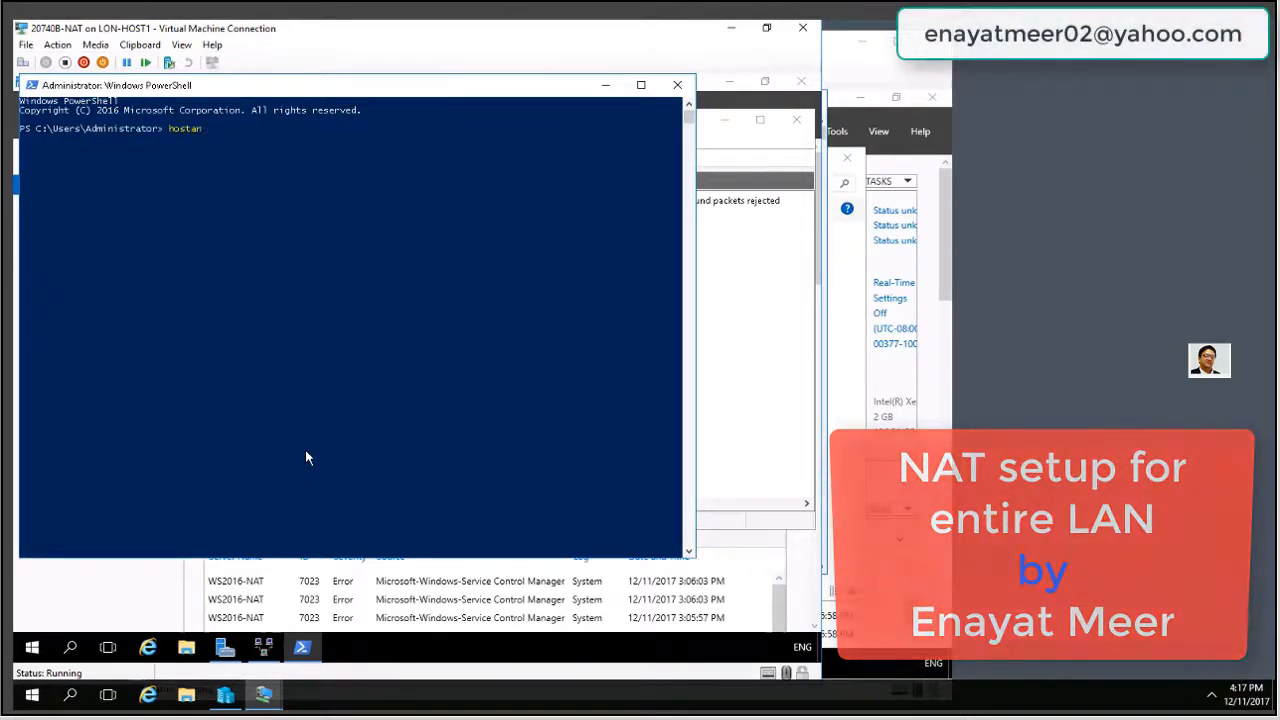
key(BackSpace)
text(name)
key(Return)
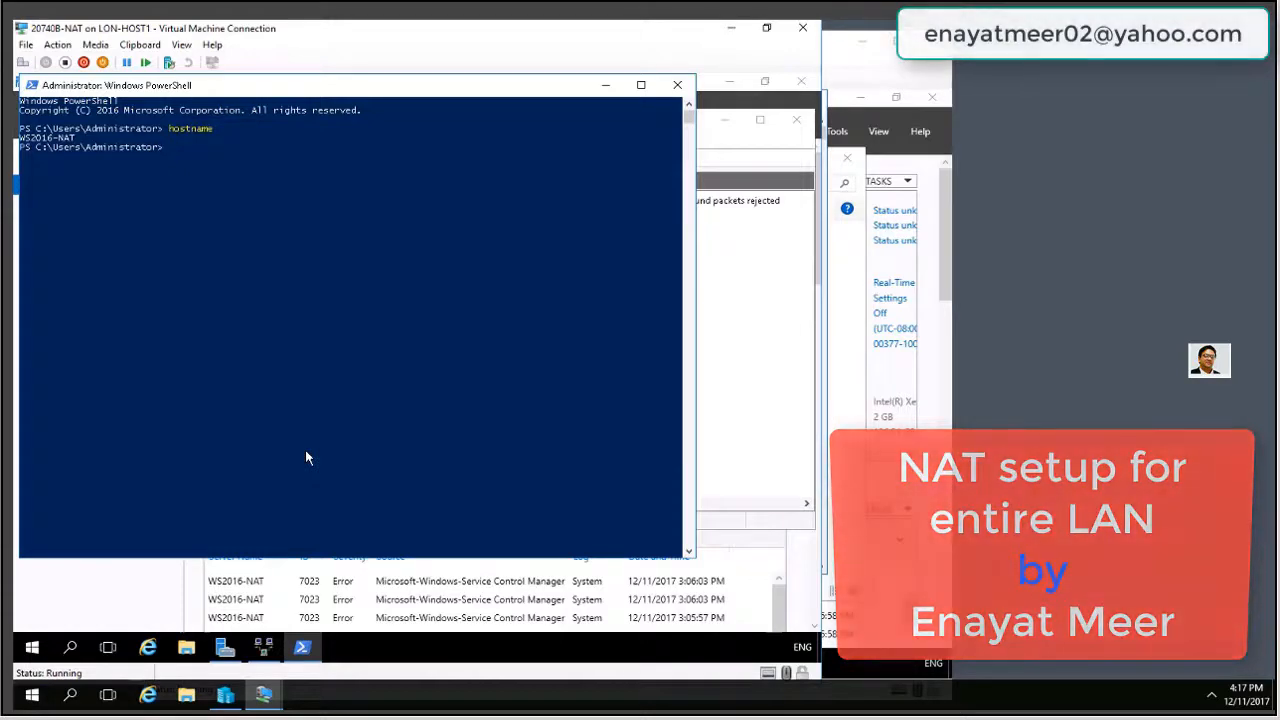
- Run ncpa.cpl to open the NAT server's Network Connections and look at its Private and Public adapters
text(ncpa.cpl)
key(Return)
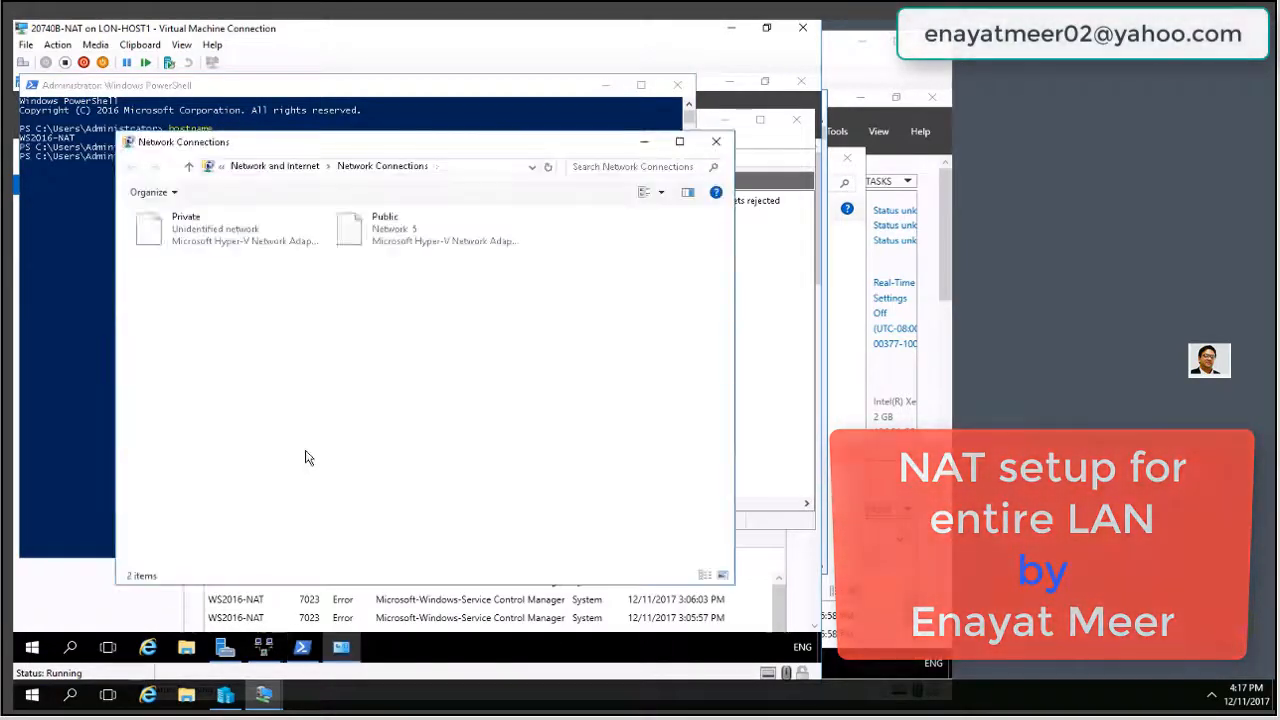
click(187, 231)
click(386, 239)
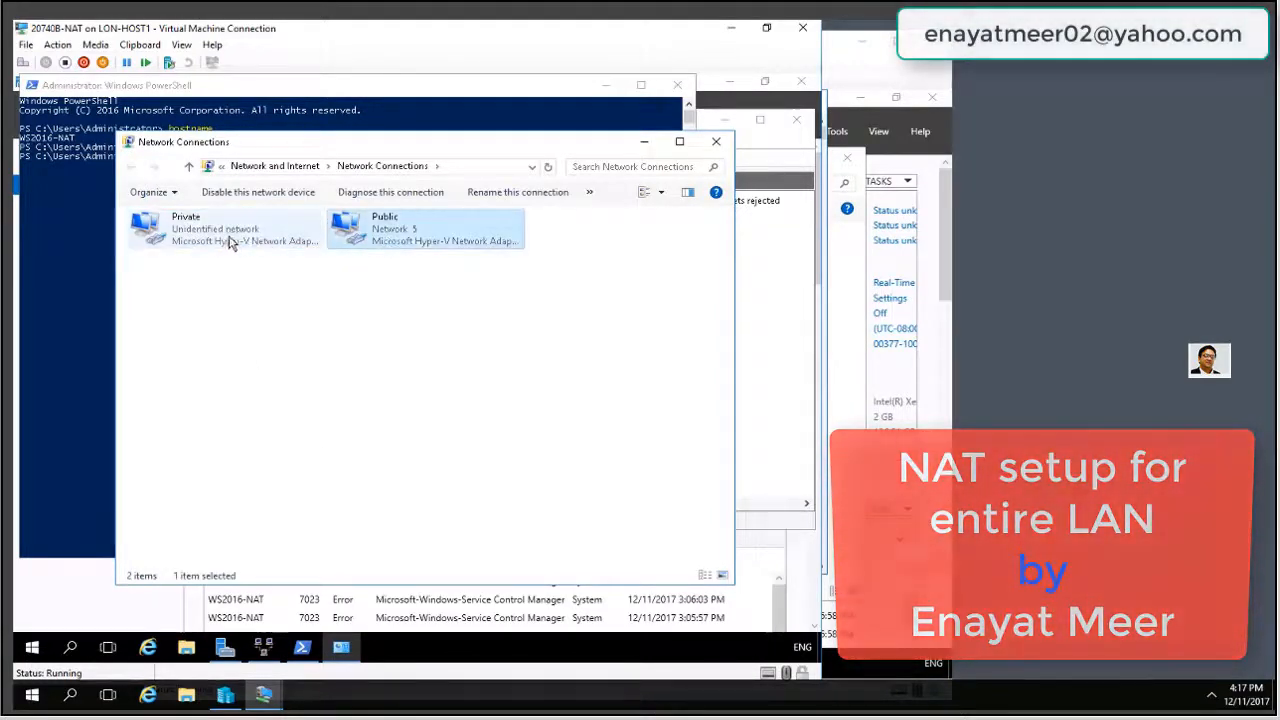
click(230, 245)
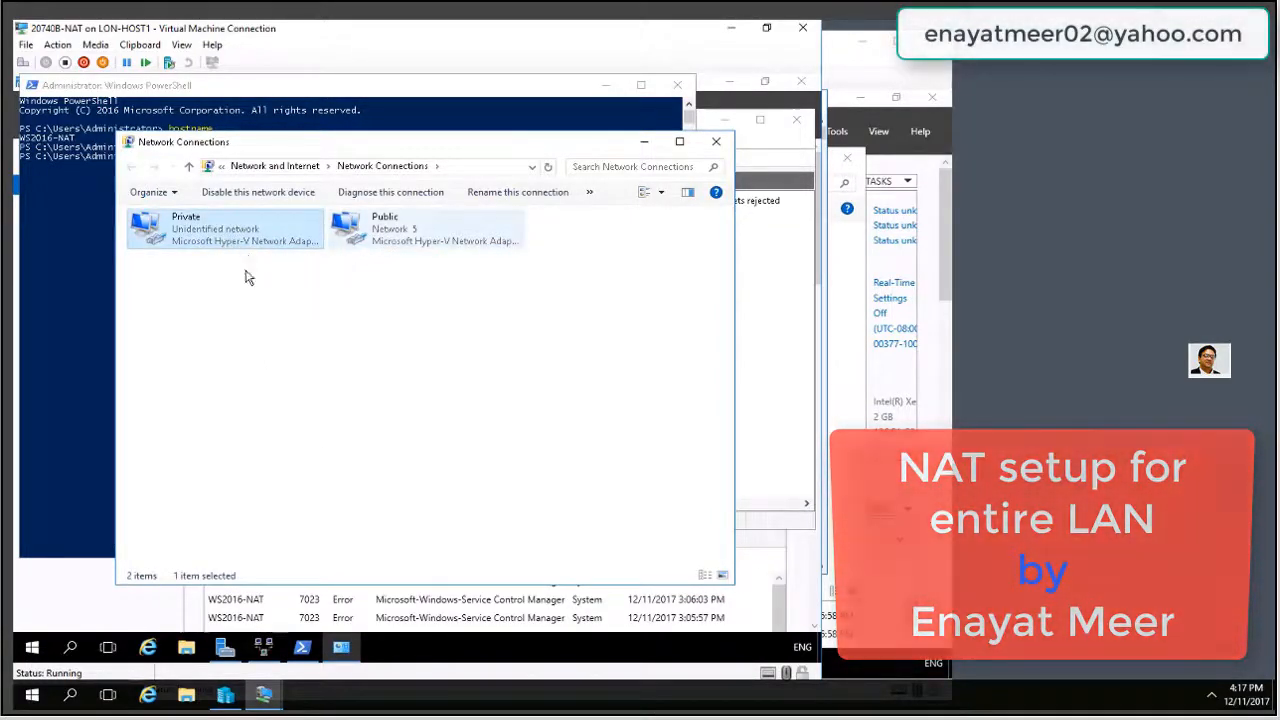
click(370, 232)
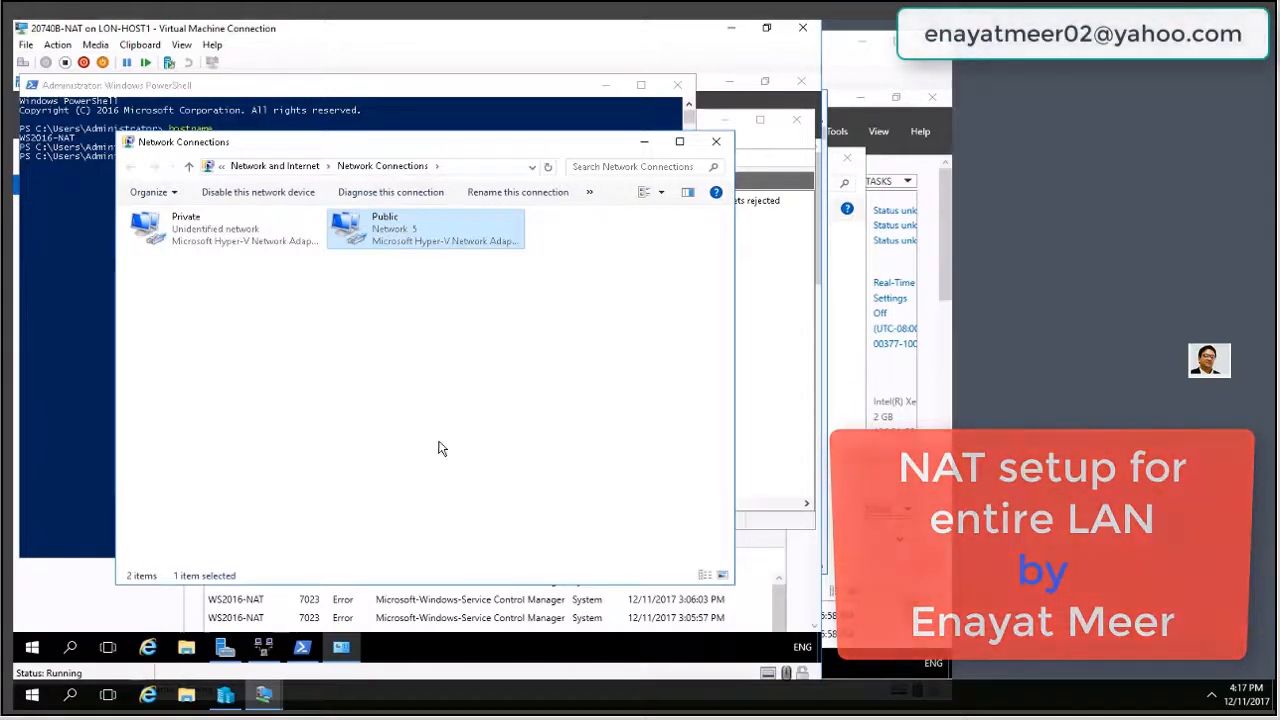
- Check the Private adapter's Internet Protocol Version 4 (TCP/IPv4) properties and close them without changes
click(175, 233)
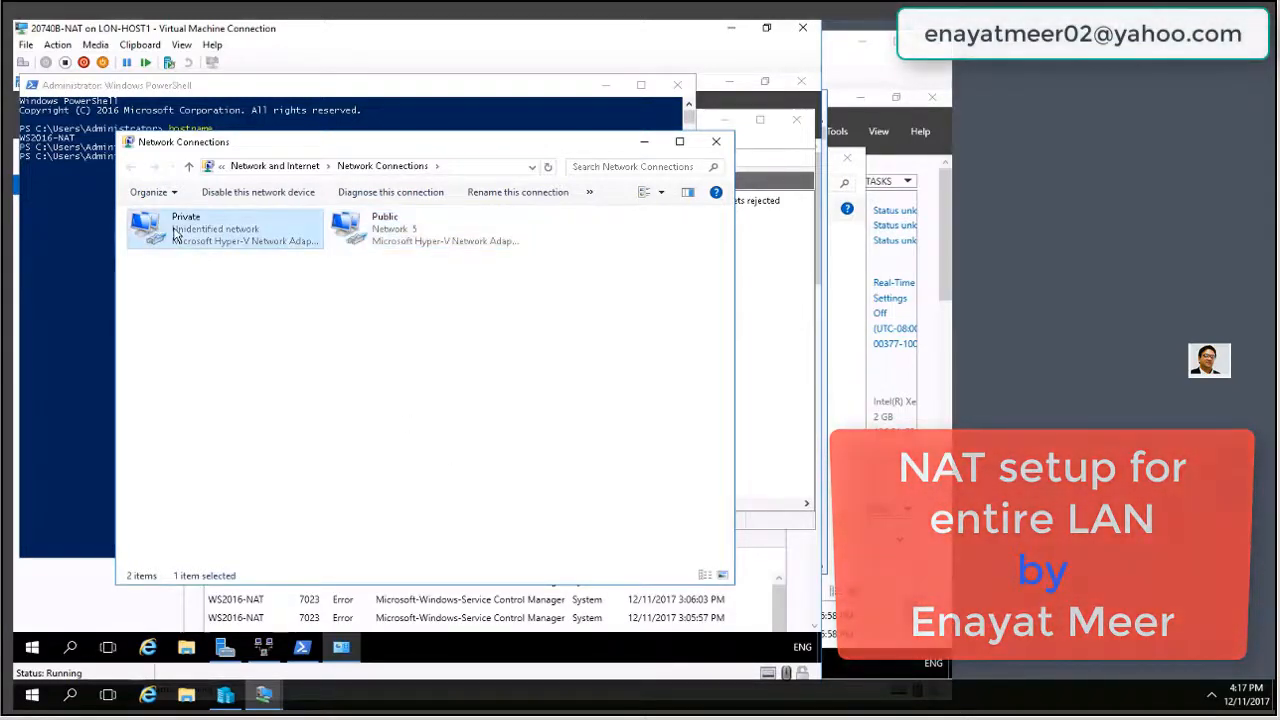
right_click(175, 233)
click(201, 375)
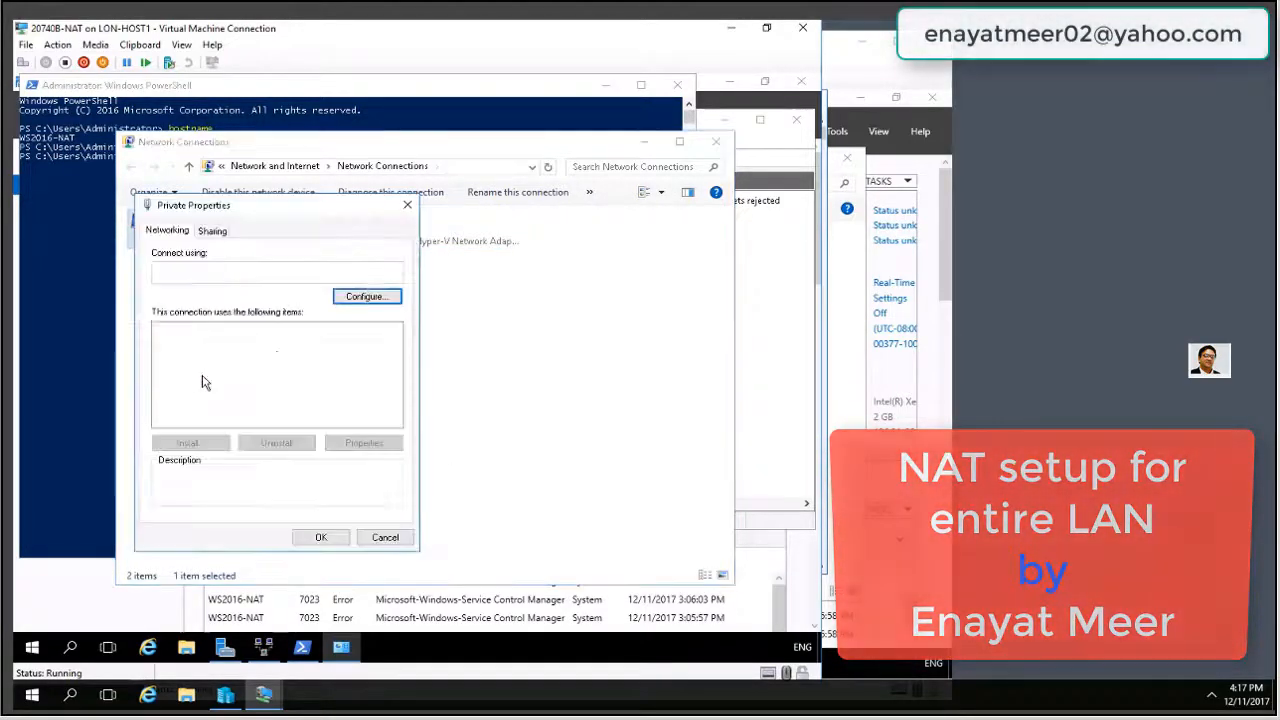
click(312, 369)
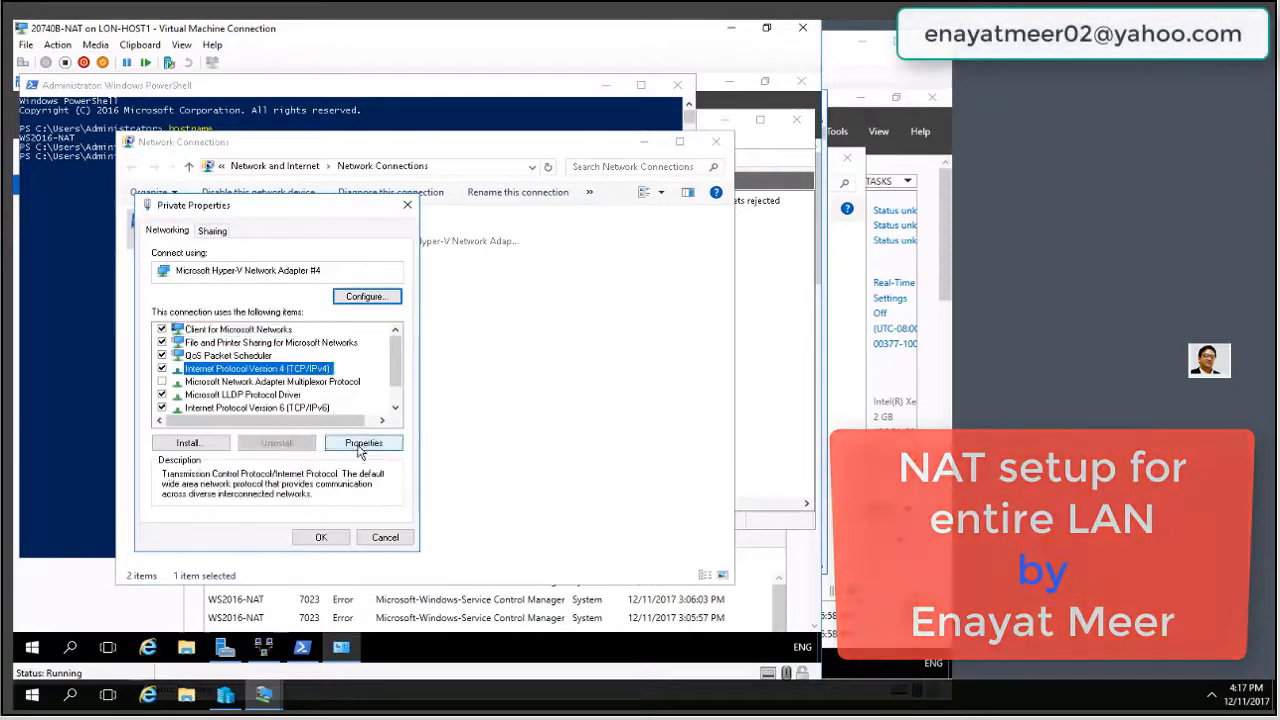
click(362, 445)
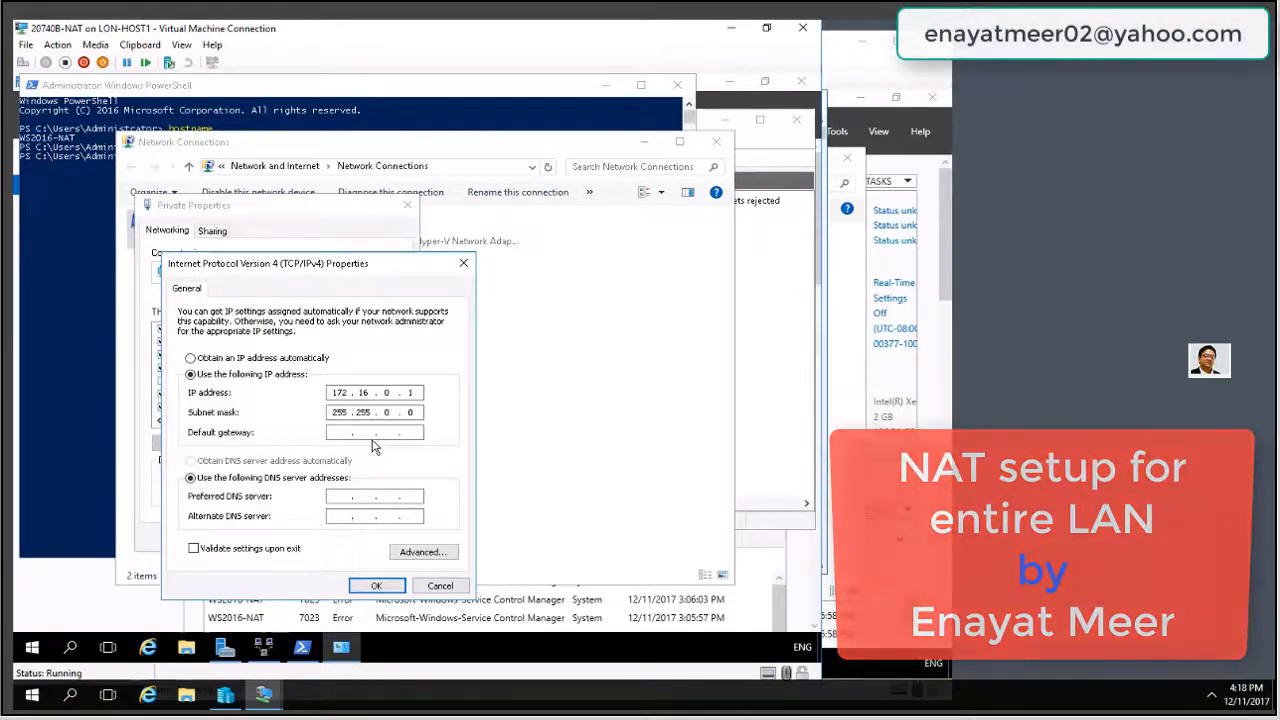
click(430, 585)
click(397, 540)
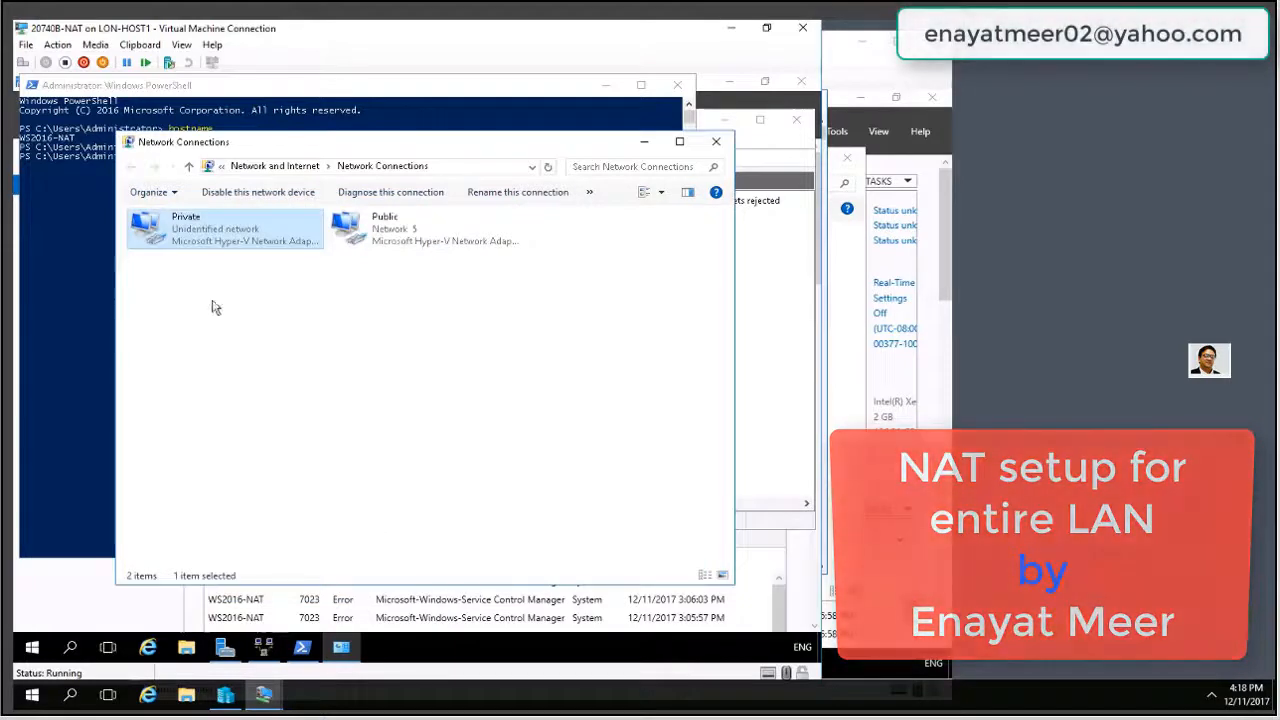
- Disable the NAT server's Private network adapter, and ping yahoo.com from its PowerShell
right_click(186, 231)
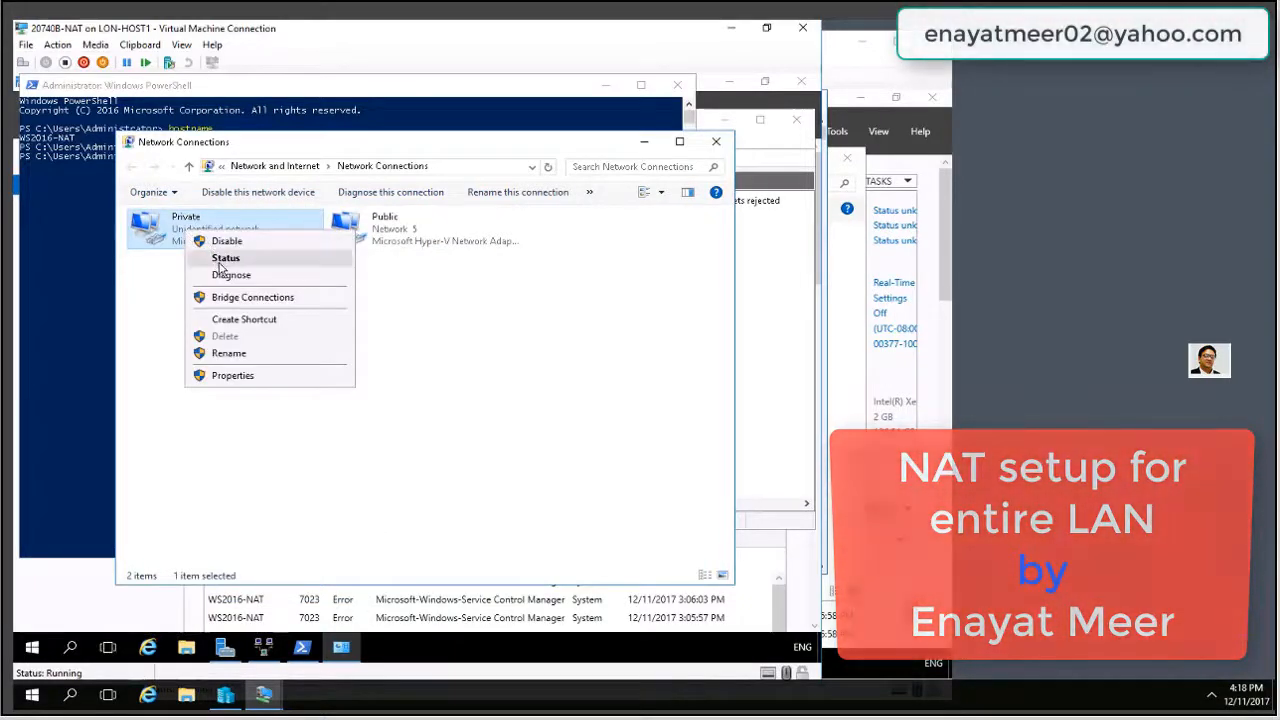
click(218, 242)
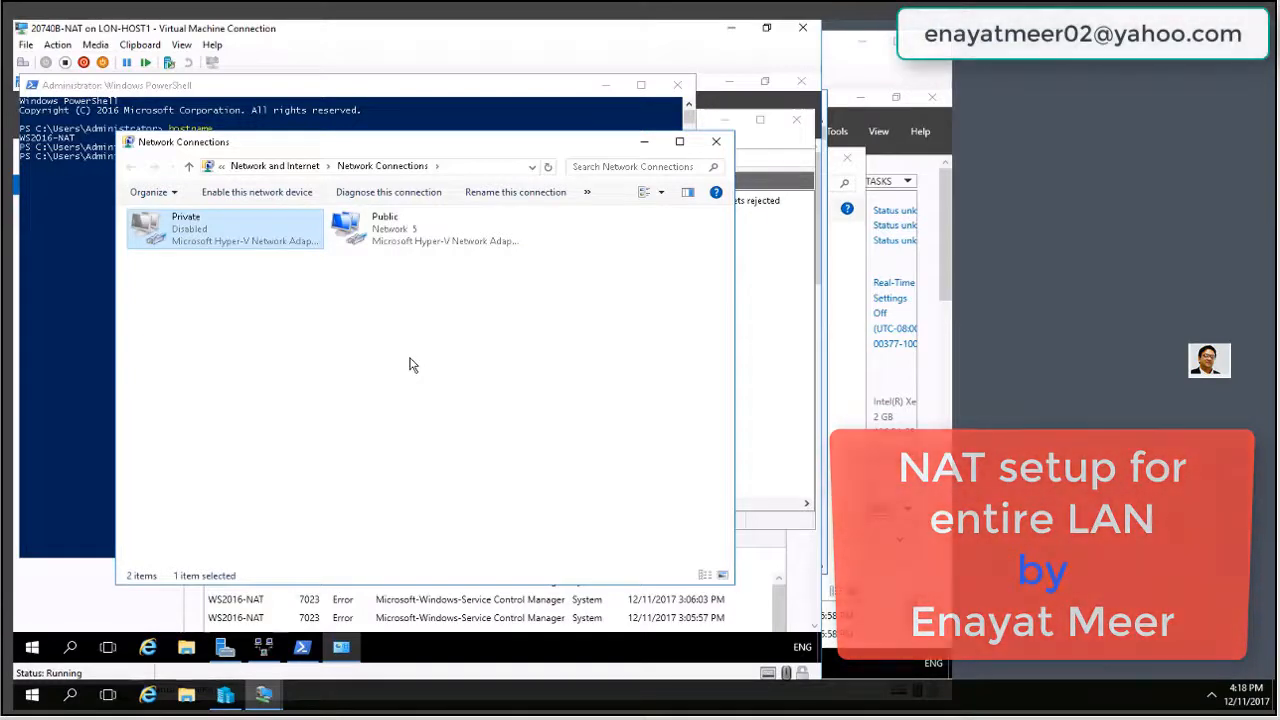
click(87, 351)
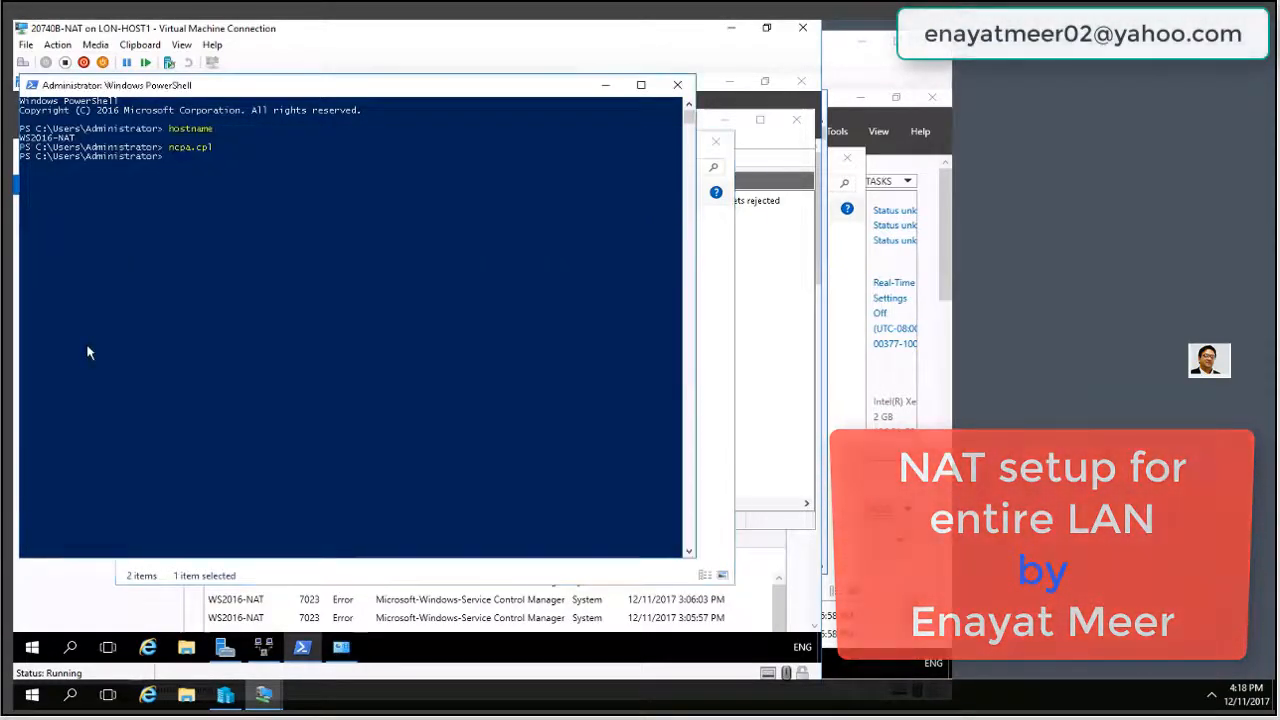
text(ping yahoo.com)
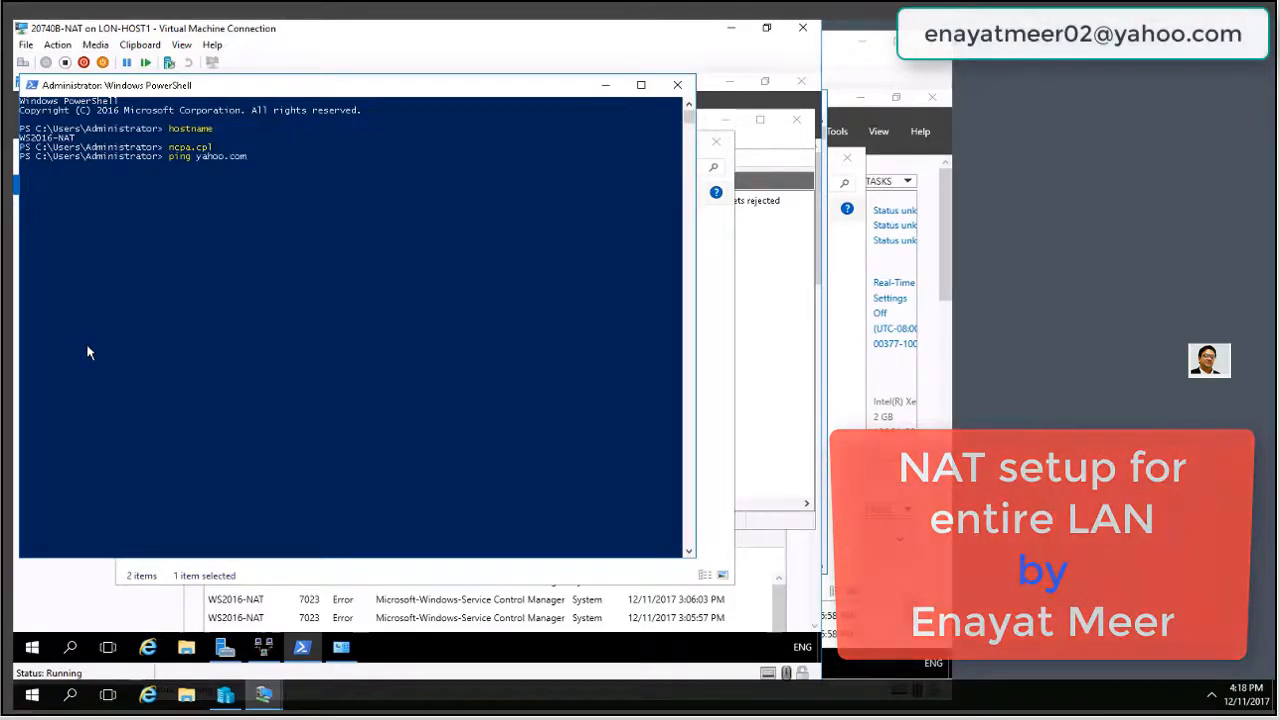
key(Return)
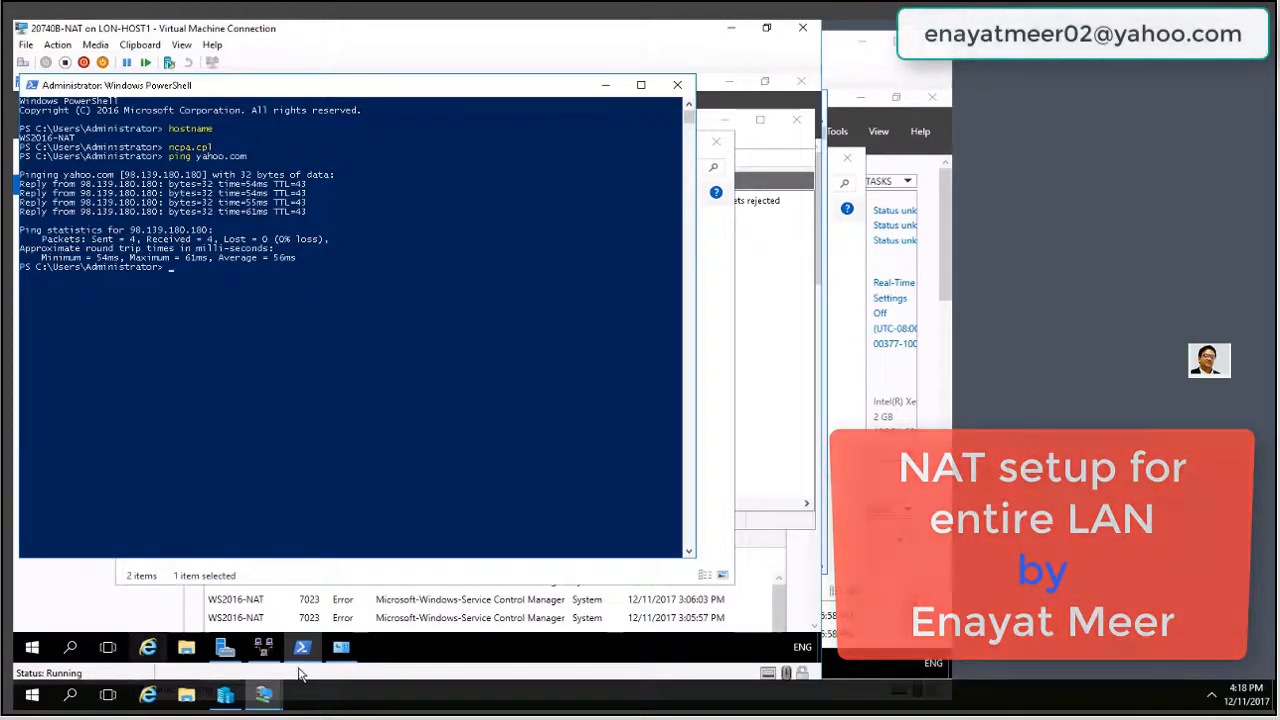
- Switch to the 20740B-LON-DC1-B virtual machine and ping yahoo.com again with the NAT server's Private adapter disabled
mouse_move(265, 700)
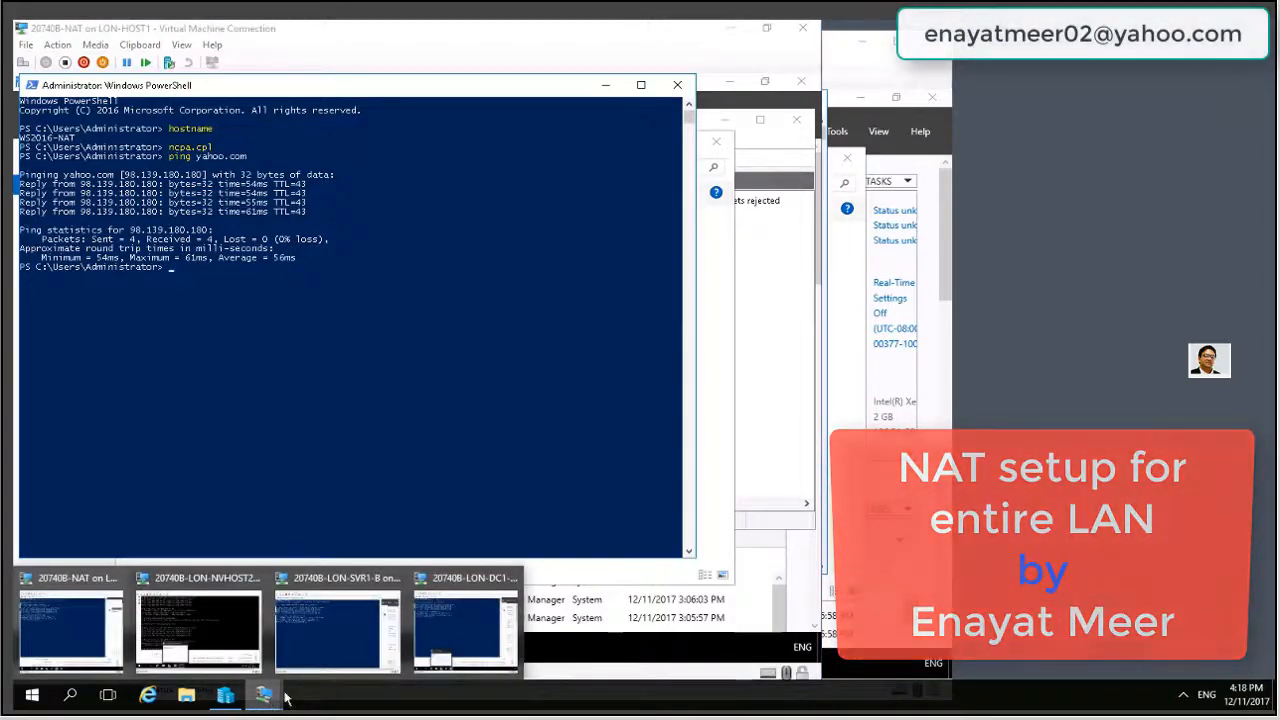
click(443, 633)
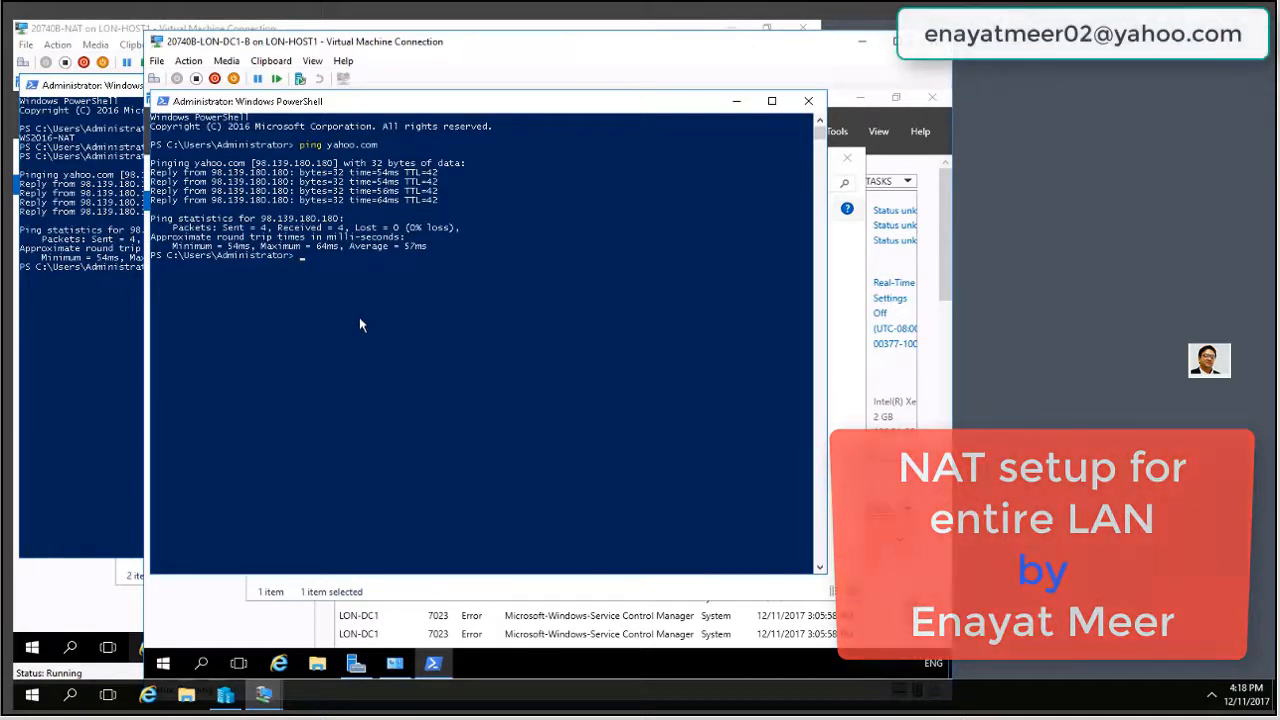
key(Up)
key(Return)
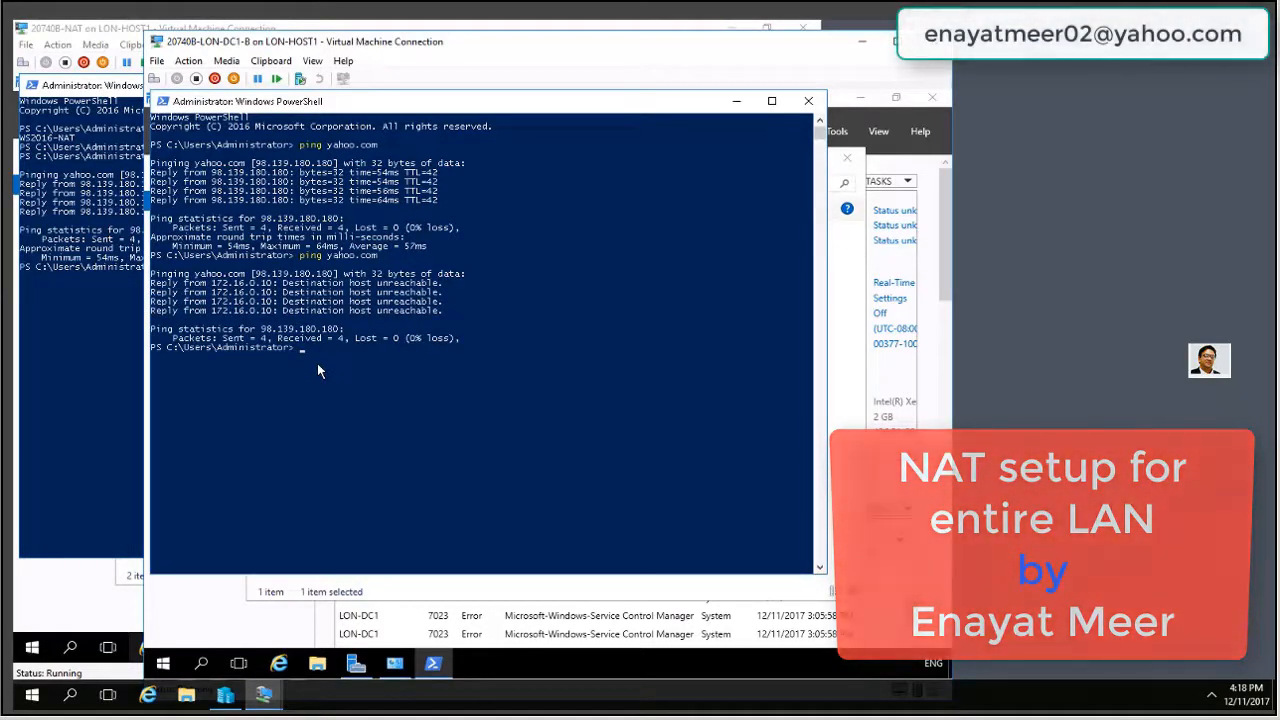
click(85, 355)
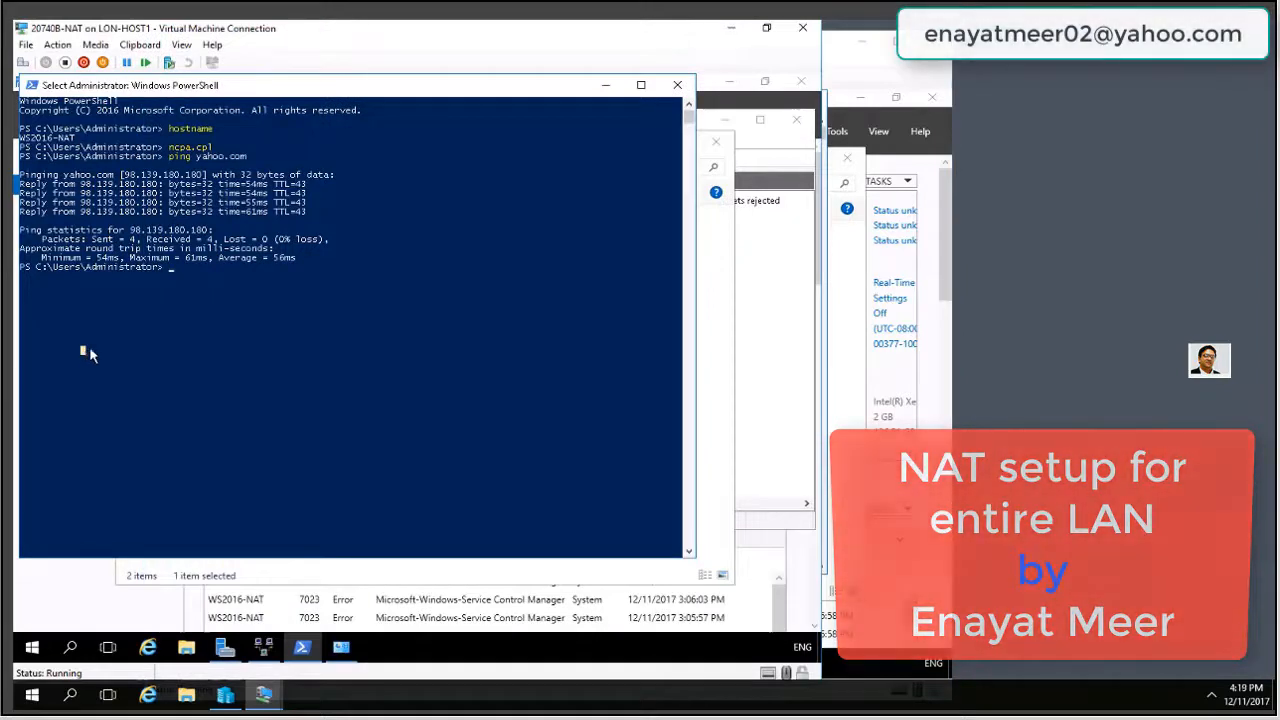
key(Up)
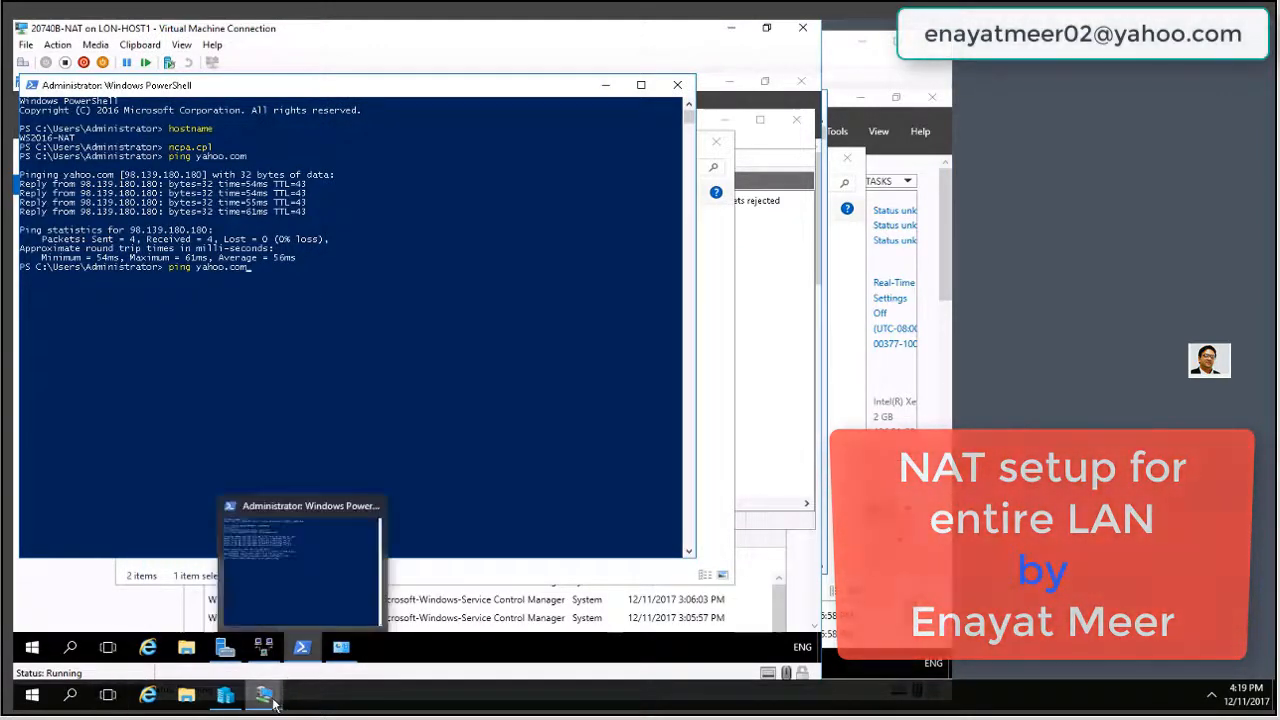
- Switch to the 20740B-LON-SVR1-B virtual machine and rerun the ping to yahoo.com in PowerShell
mouse_move(273, 705)
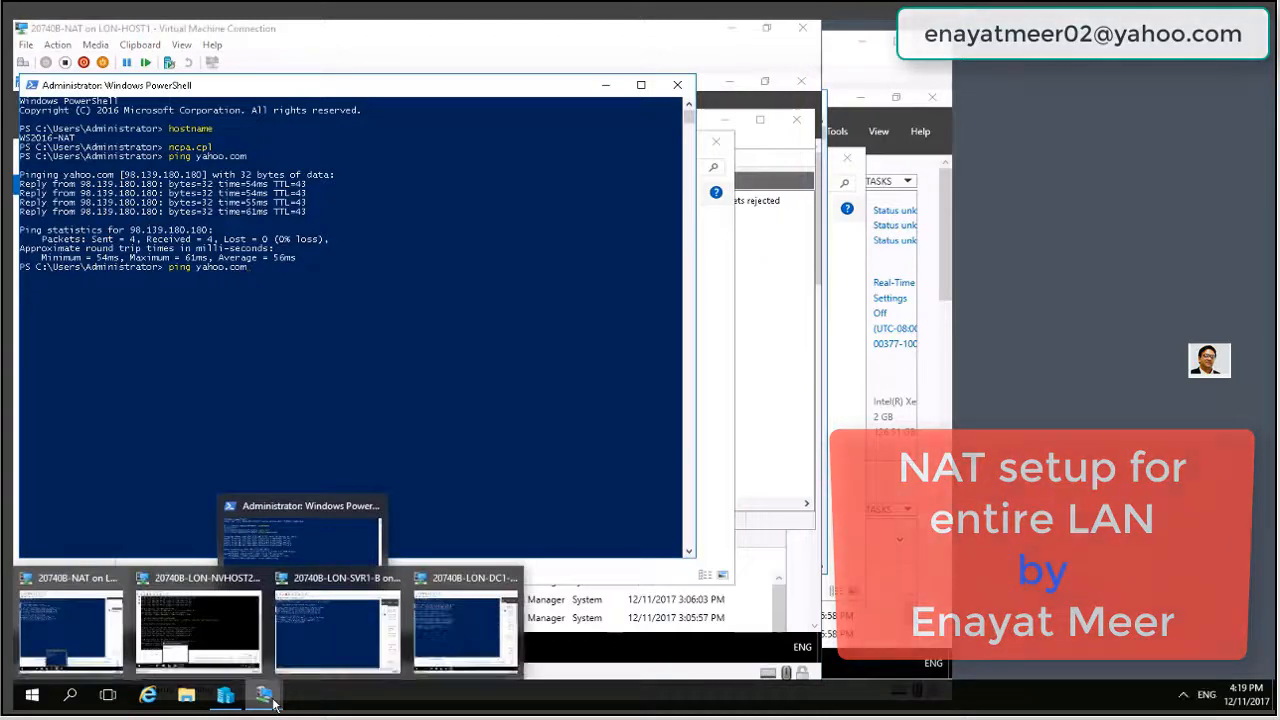
click(316, 644)
click(266, 357)
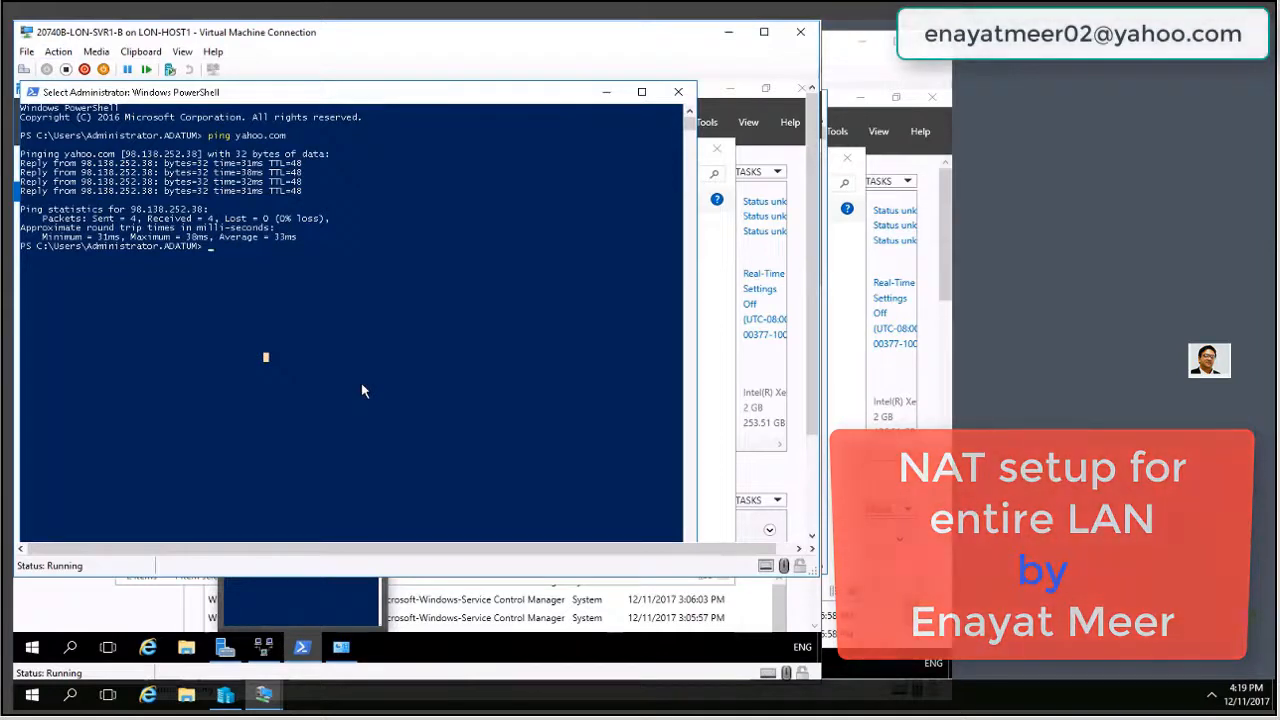
key(Escape)
key(Up)
key(Return)
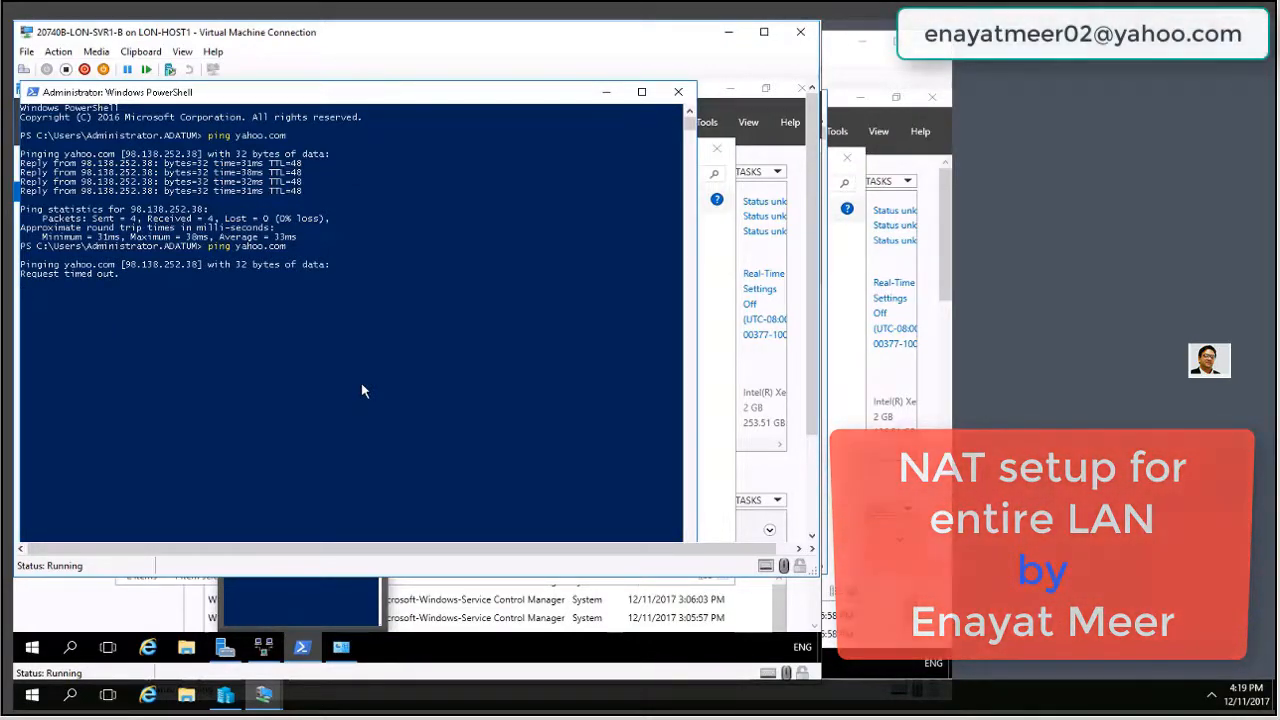
- Switch to the LON-NVHOST2 virtual machine and repeat the ping to yahoo.com in its command prompt
click(266, 703)
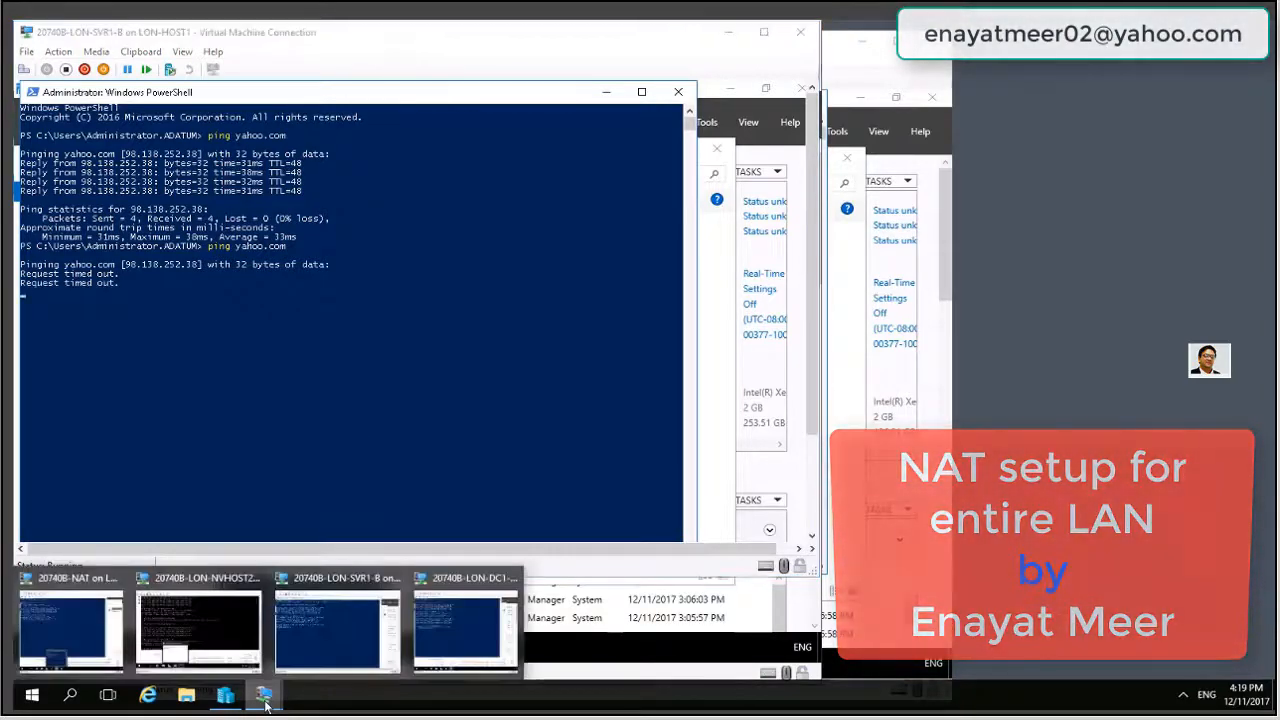
click(185, 627)
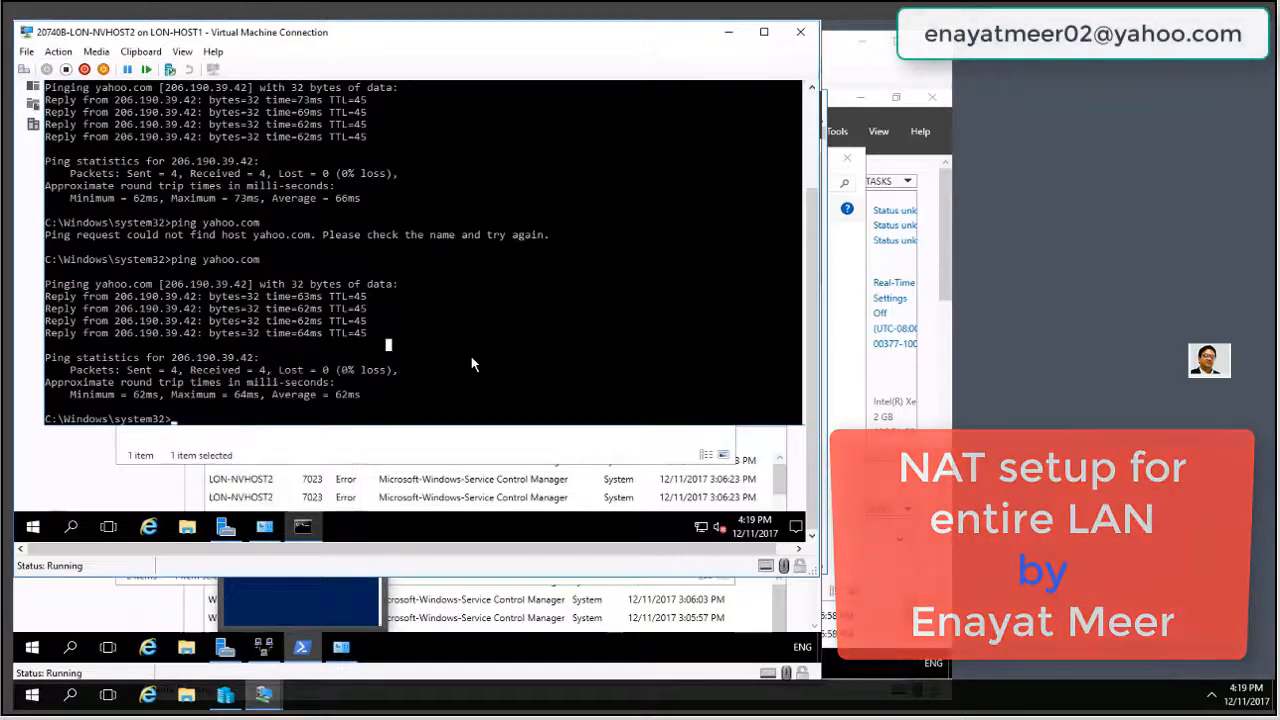
key(Up)
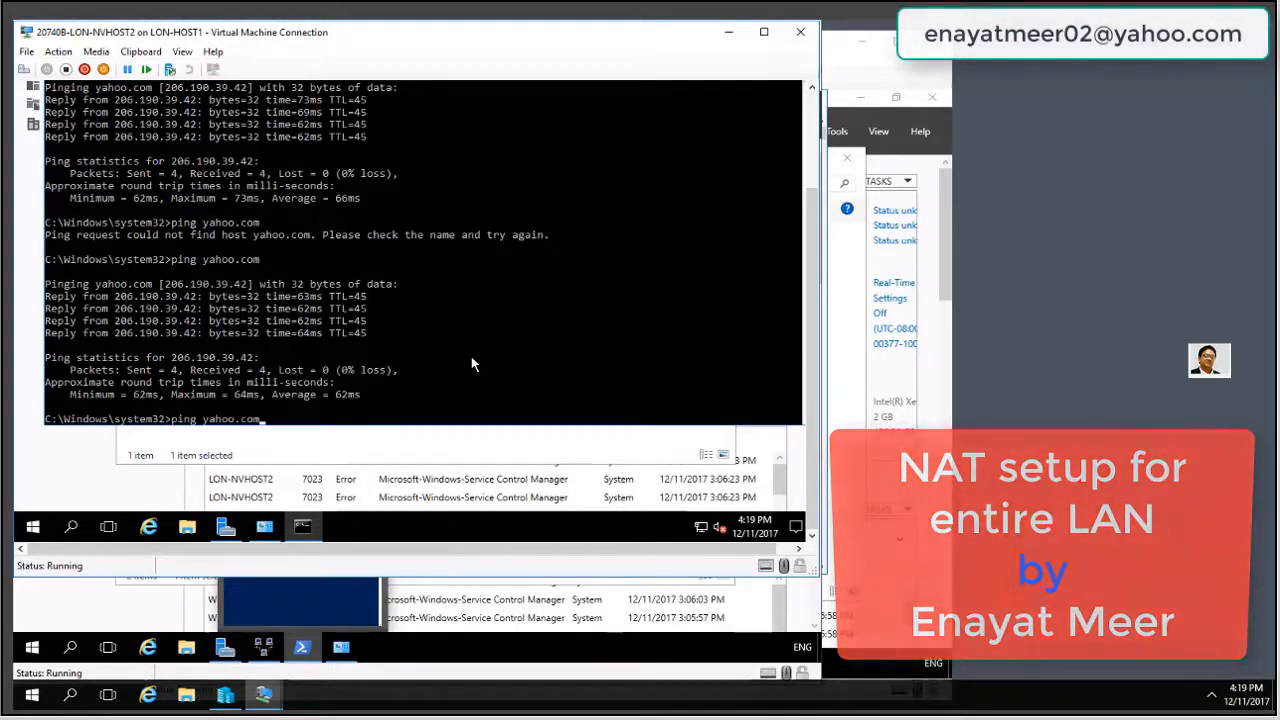
key(Return)
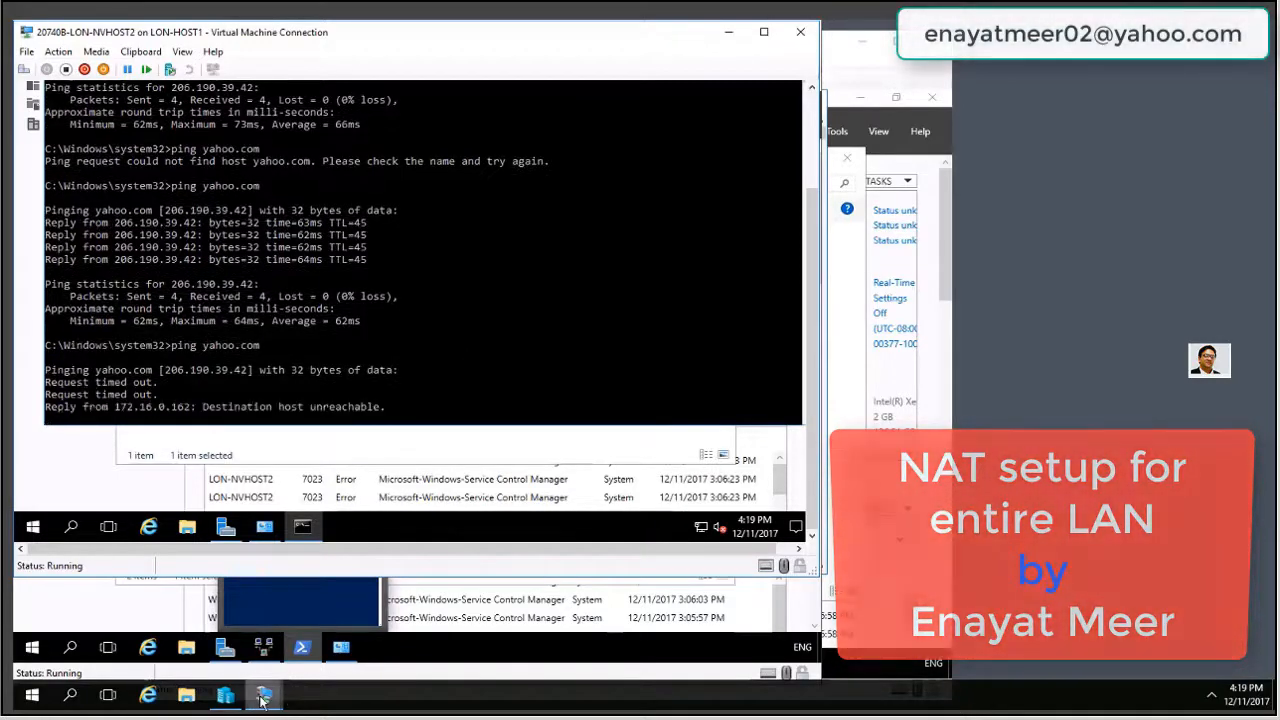
- Return to the 20740B-NAT virtual machine and enable the Private adapter in Network Connections
mouse_move(262, 700)
click(63, 632)
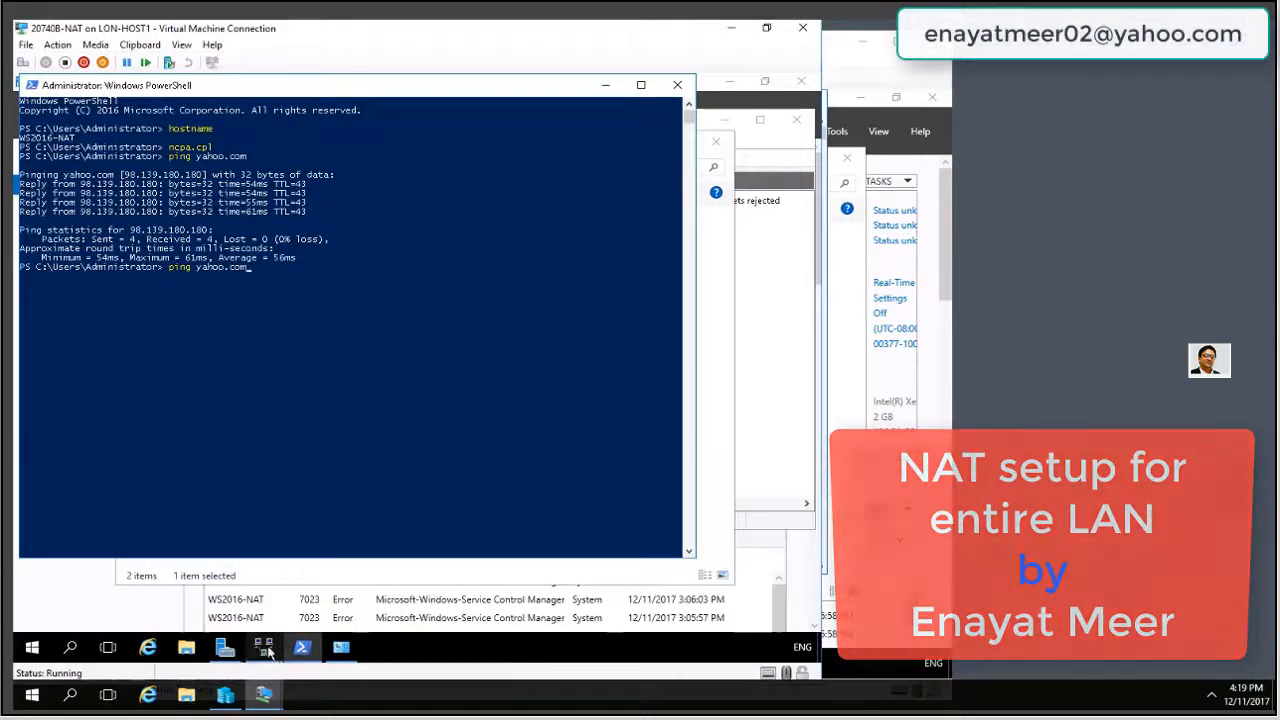
click(340, 650)
right_click(185, 228)
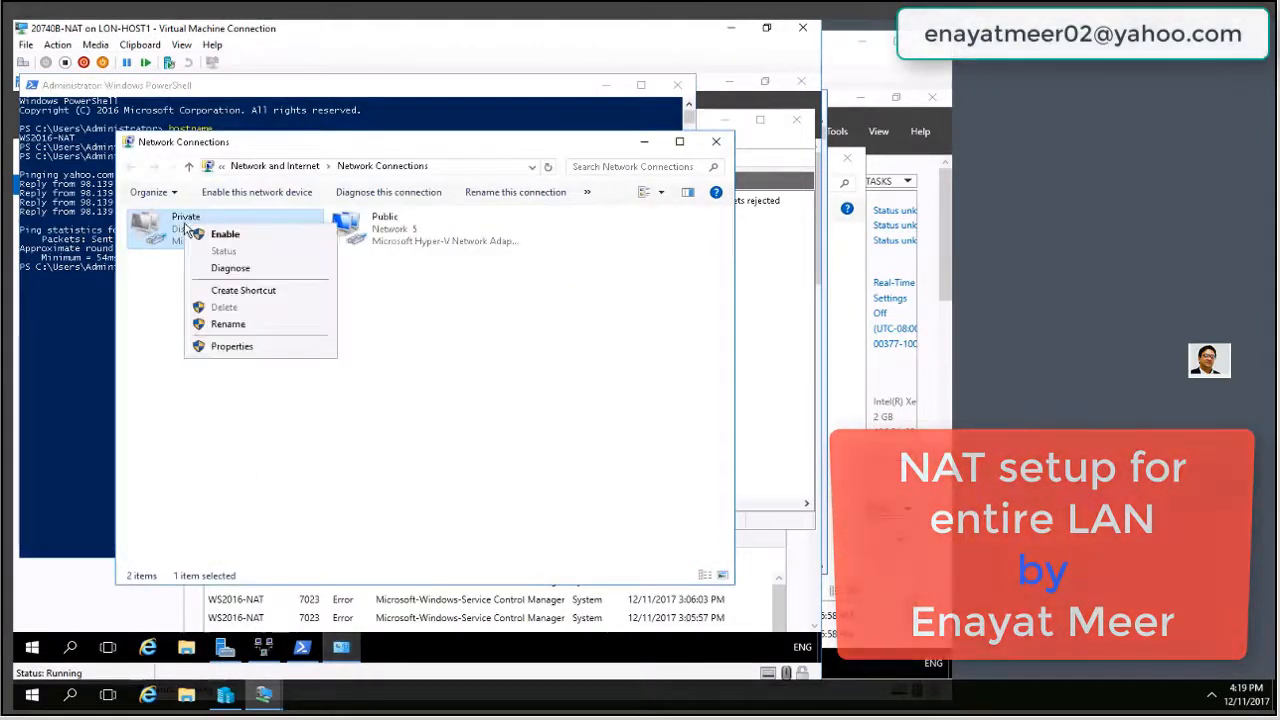
click(220, 234)
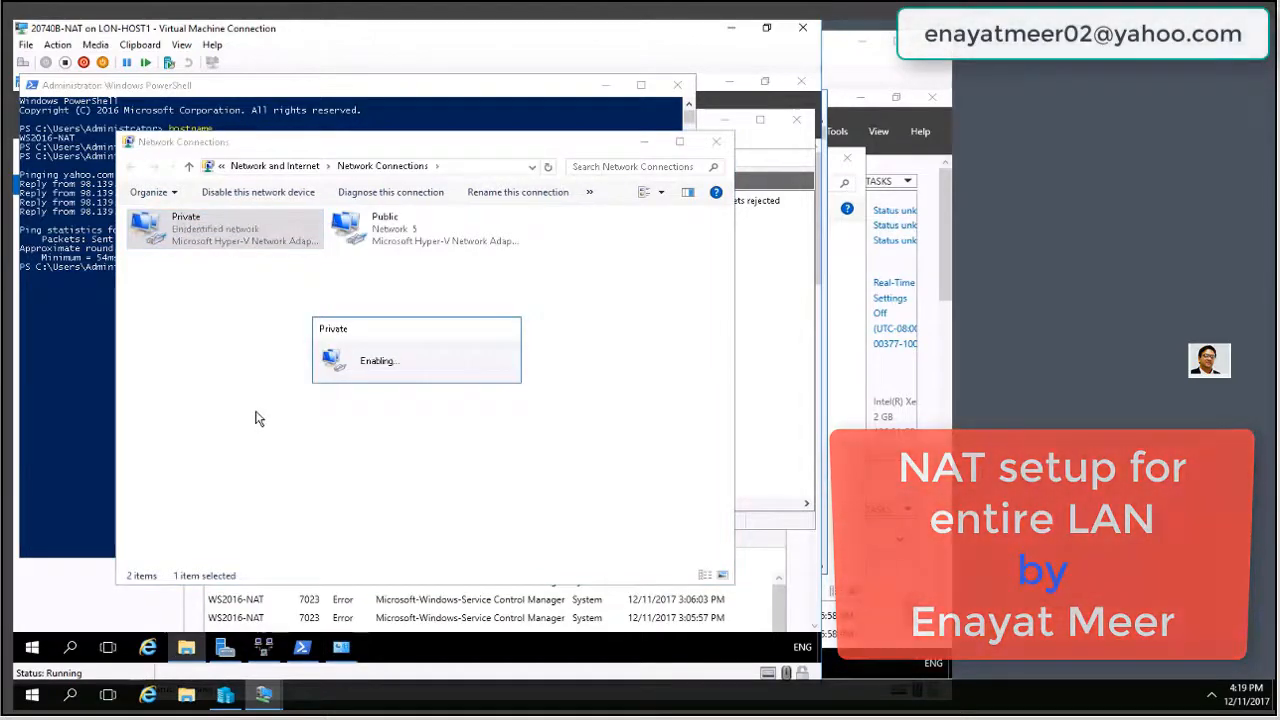
- Switch to 20740B-LON-DC1-B and retest Internet access by pinging yahoo.com with the Private adapter enabled
click(263, 695)
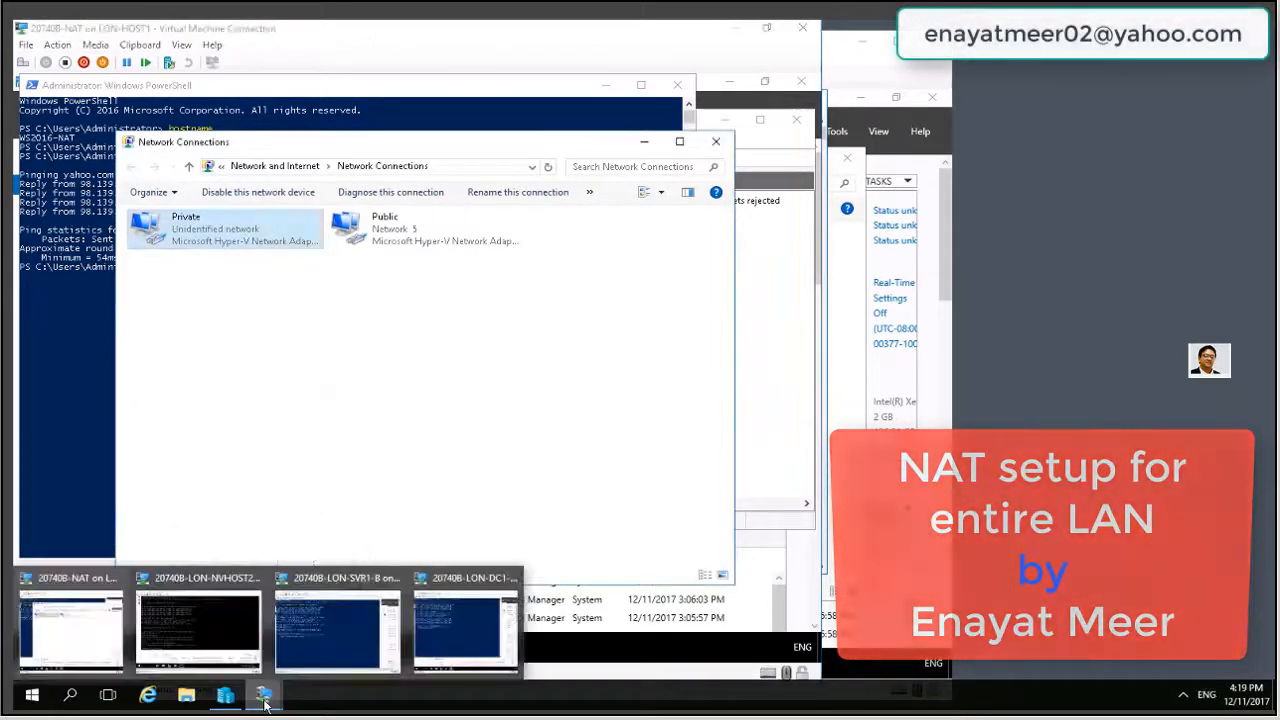
click(466, 625)
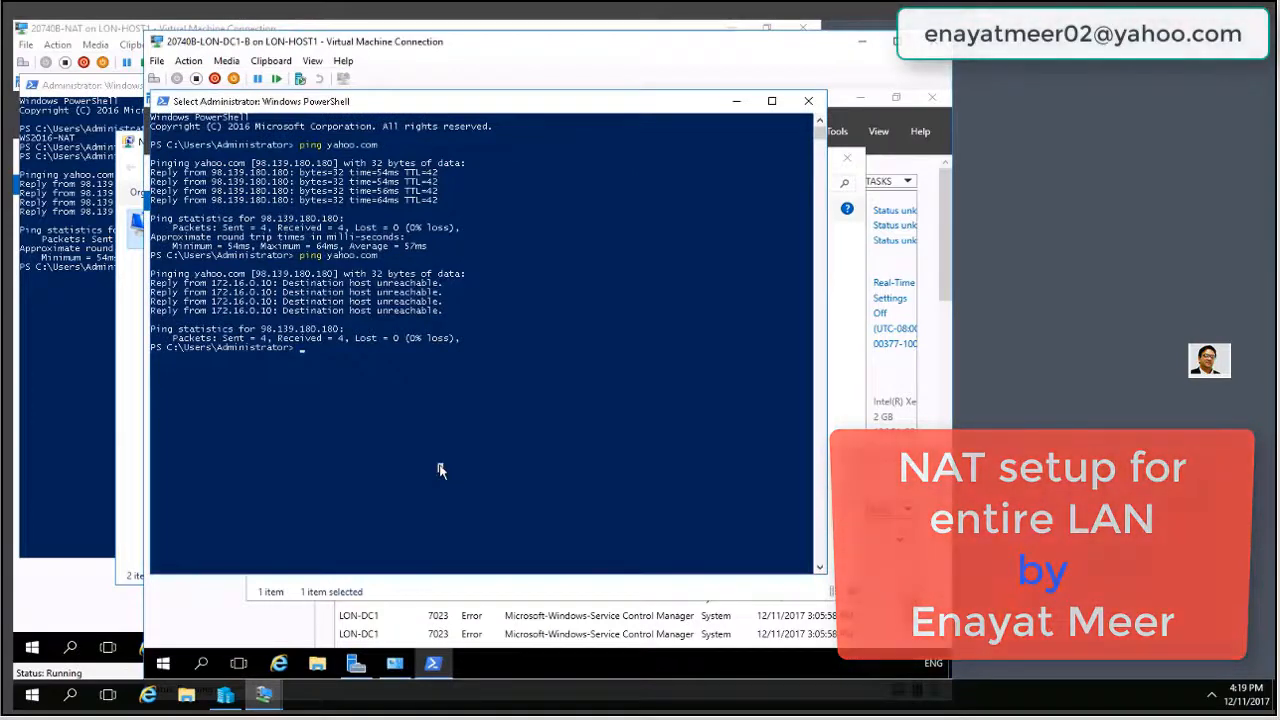
key(Up)
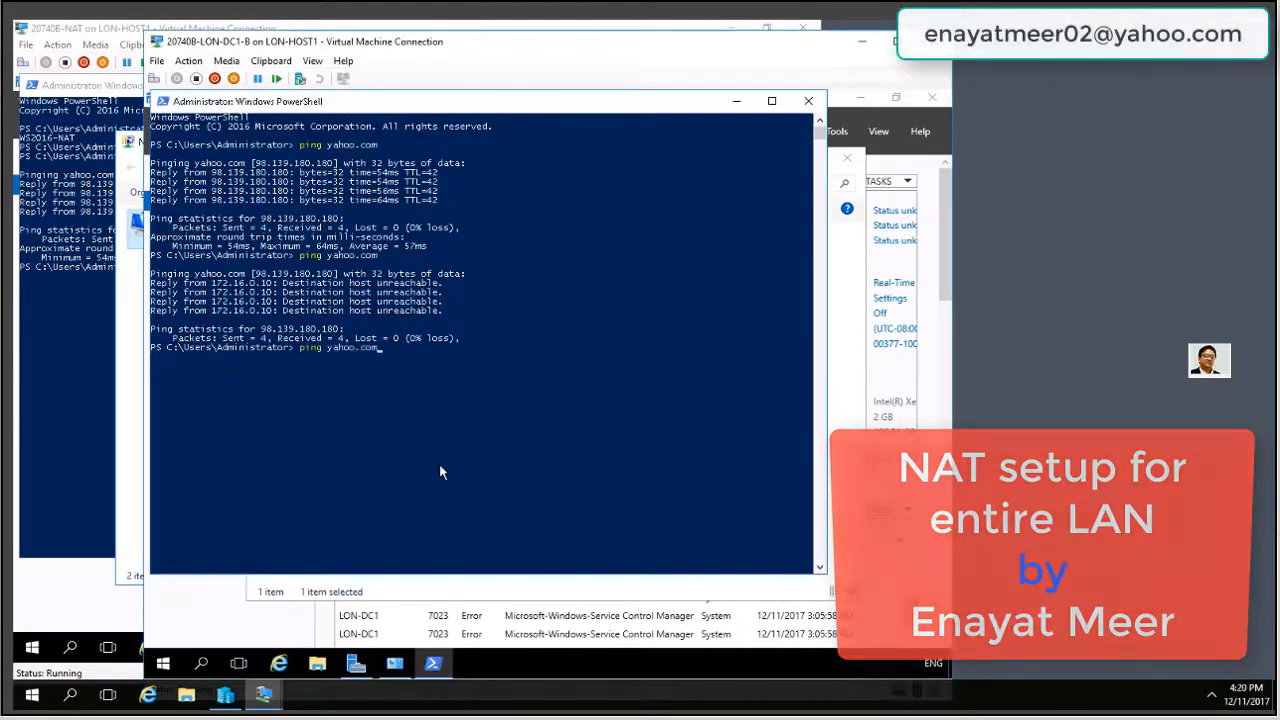
key(Return)
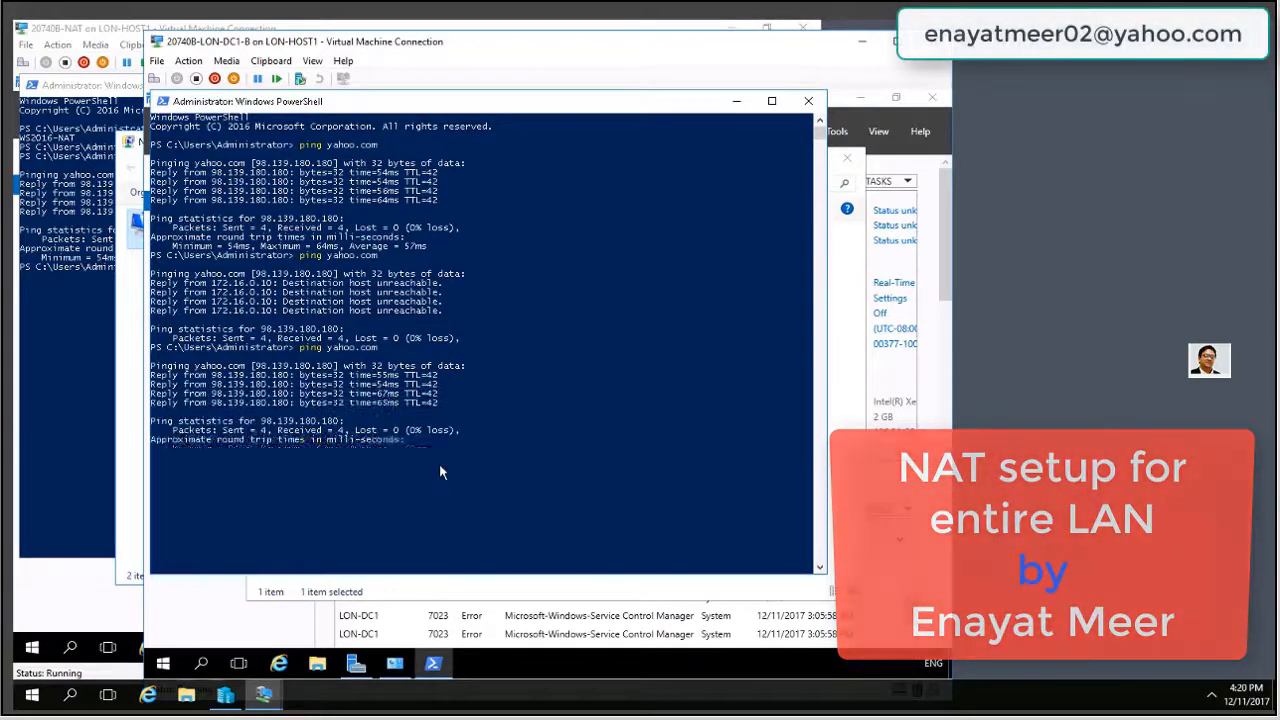
- Switch to 20740B-LON-SVR1-B and retest its Internet access with a ping to yahoo.com
click(265, 697)
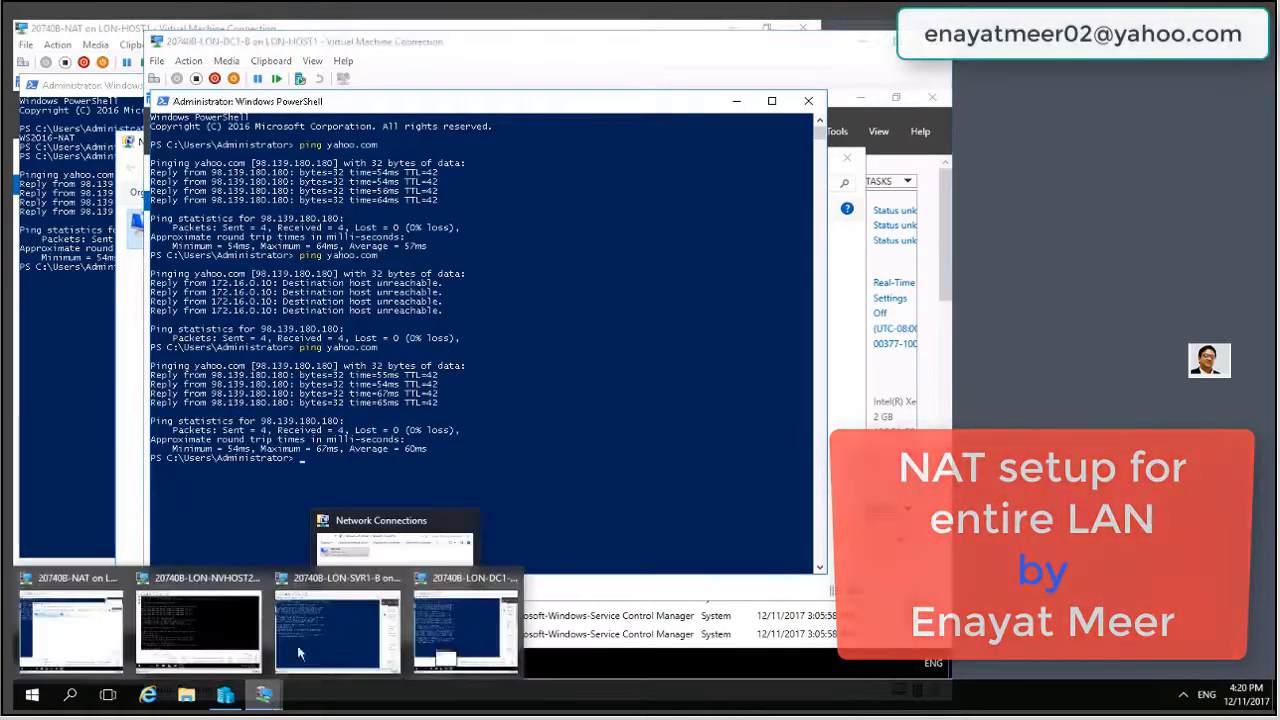
click(337, 628)
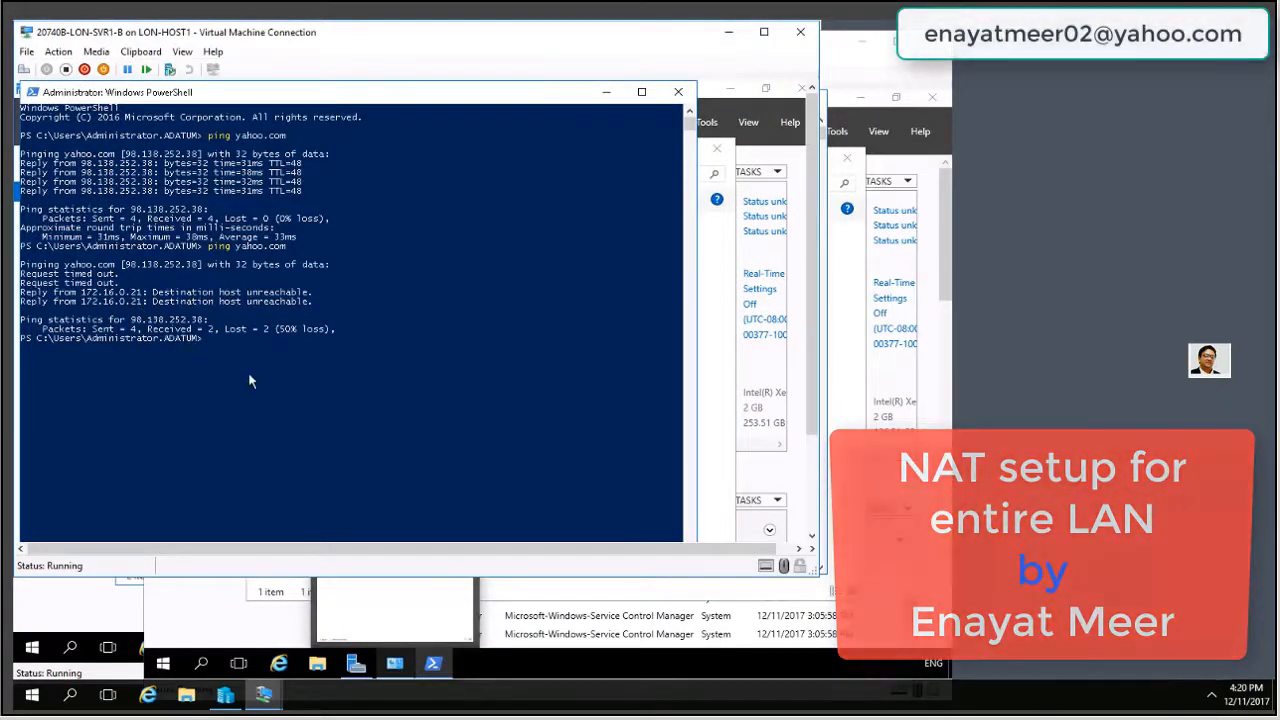
key(Up)
key(Return)
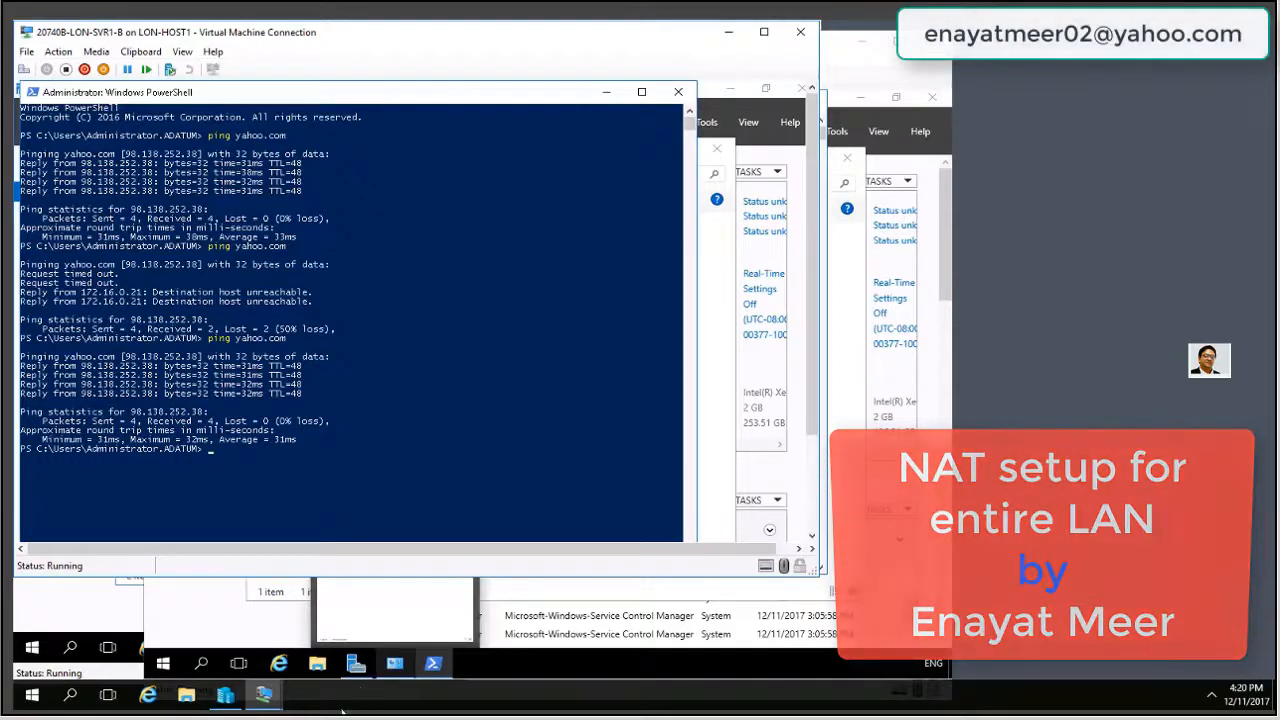
- Return to the 20740B-NAT virtual machine, check the Private interface's NAT properties in Routing and Remote Access, and close them without changes
mouse_move(264, 697)
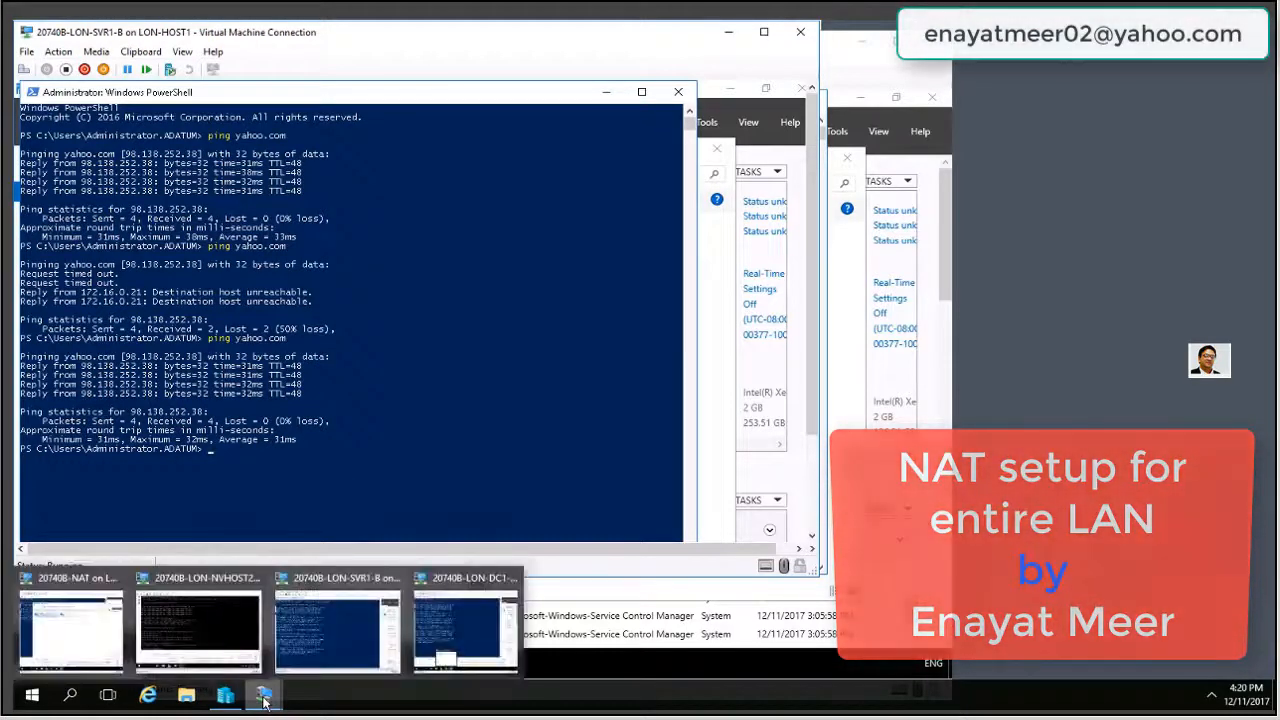
click(70, 630)
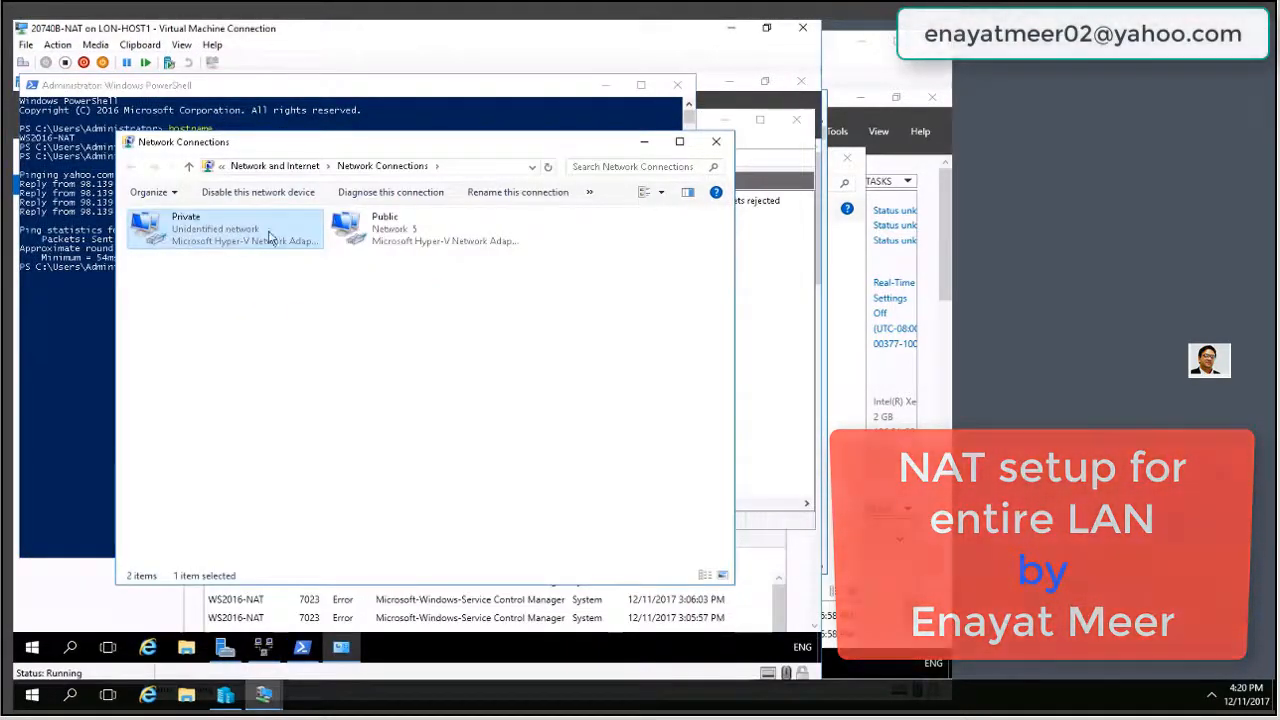
click(263, 648)
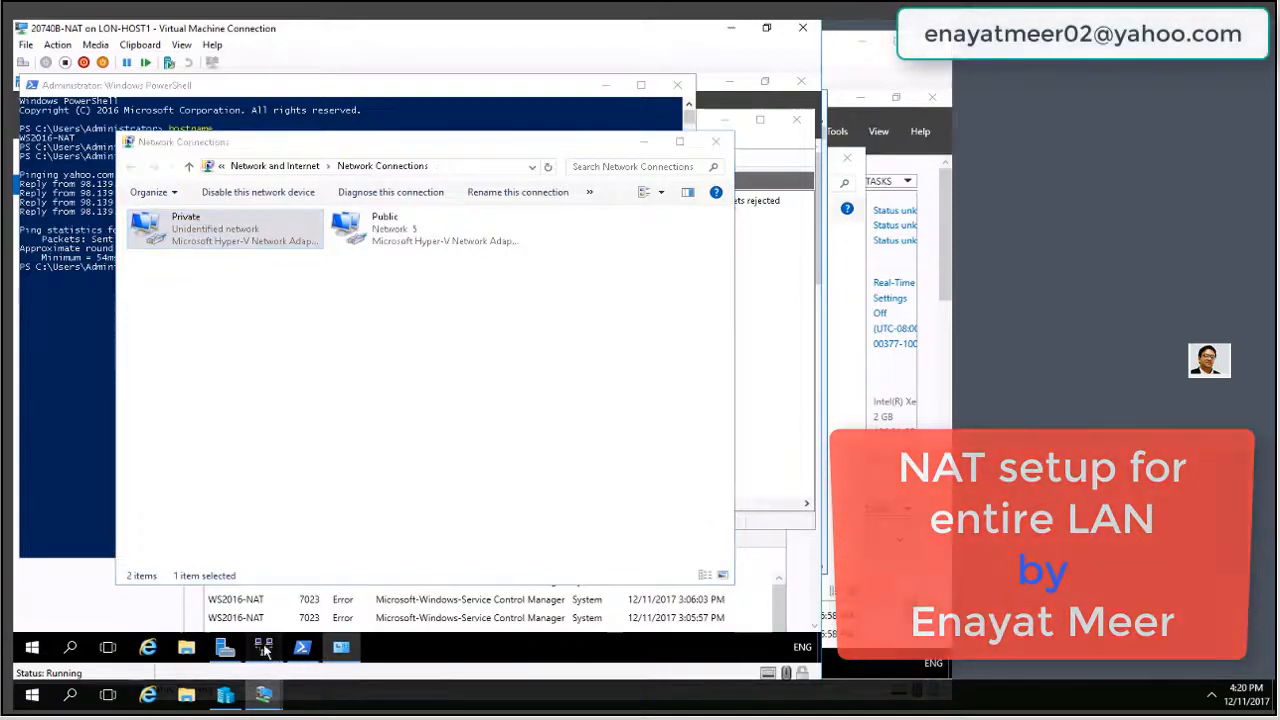
right_click(274, 236)
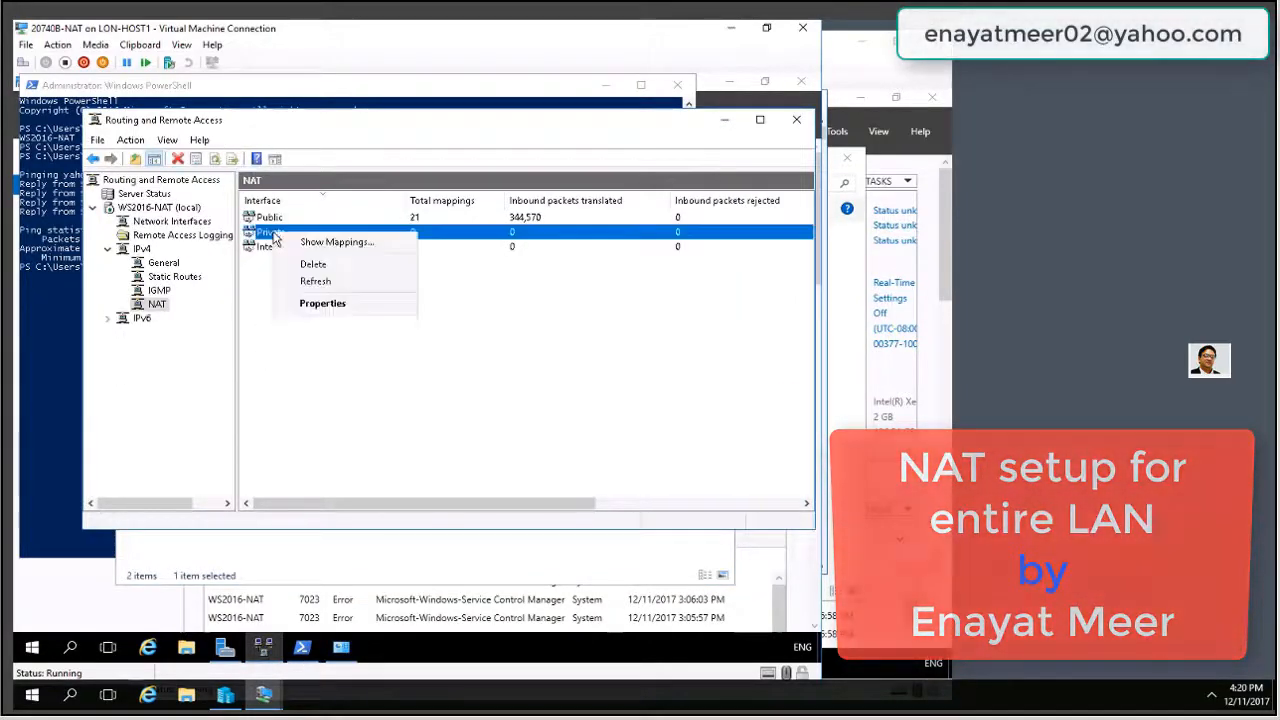
click(318, 305)
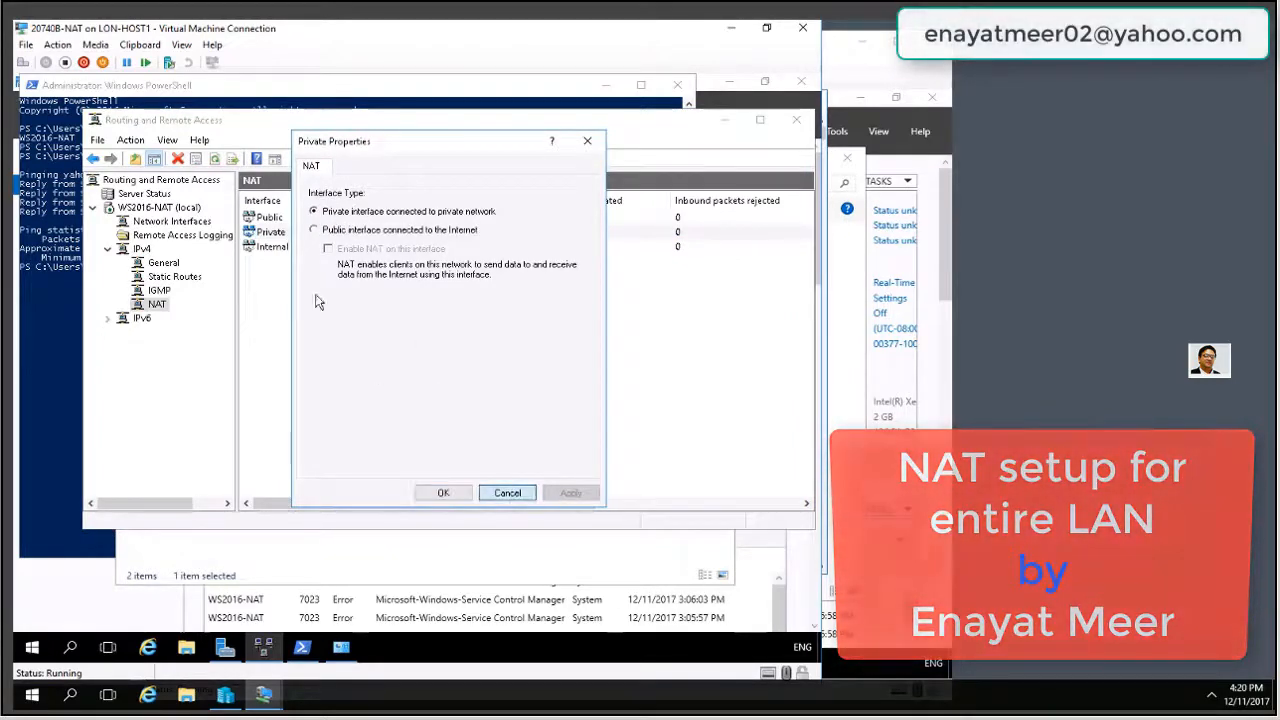
key(Escape)
- Check the Public interface's type and NAT setting in its properties, and cancel without changes
right_click(283, 219)
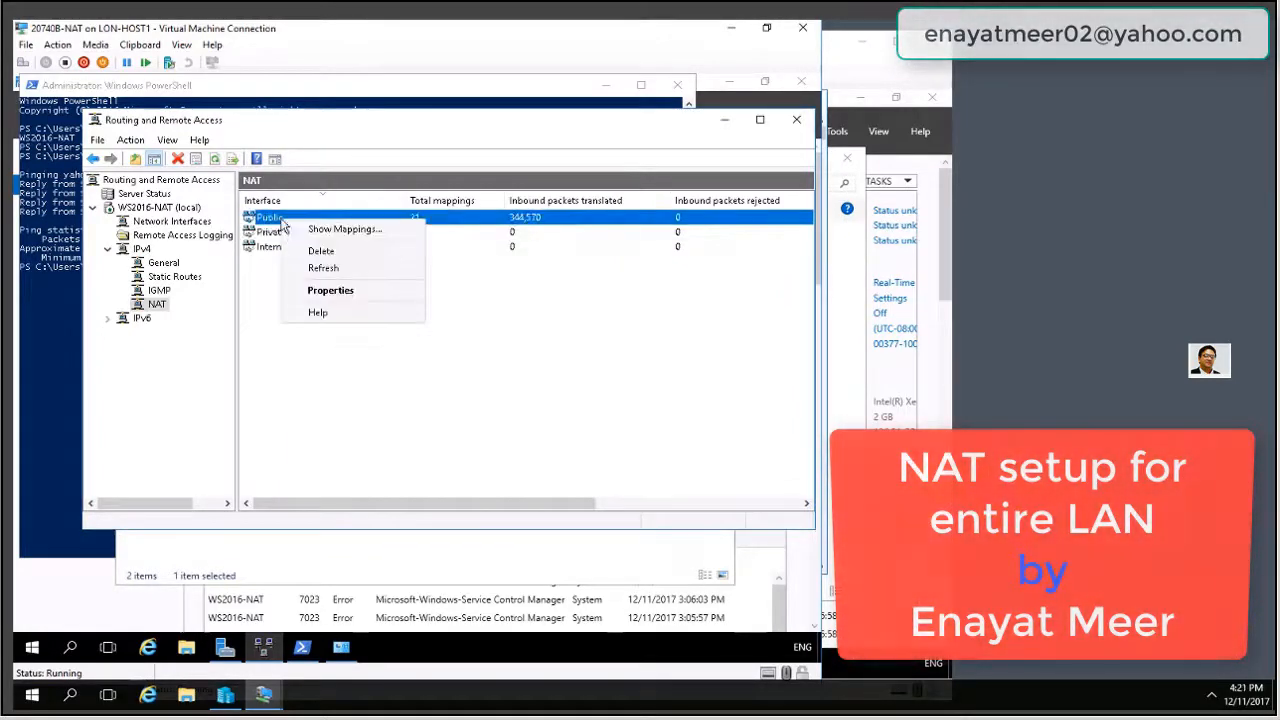
click(326, 298)
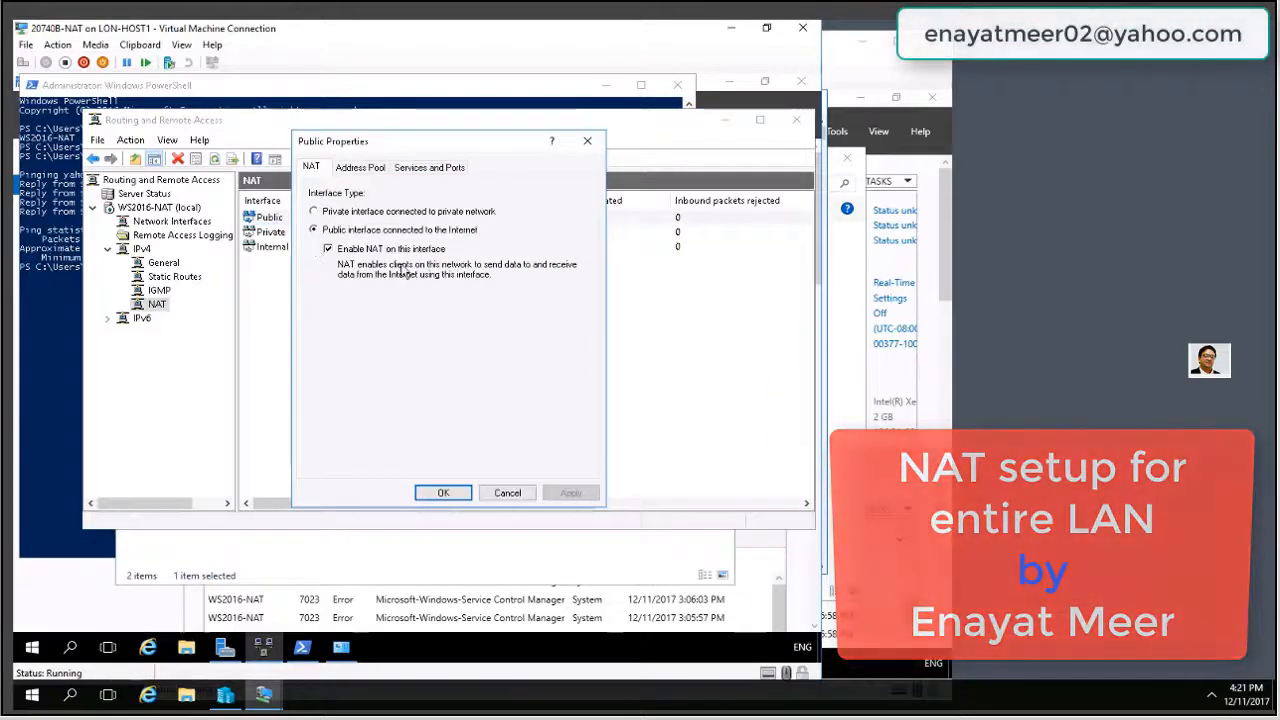
click(512, 495)
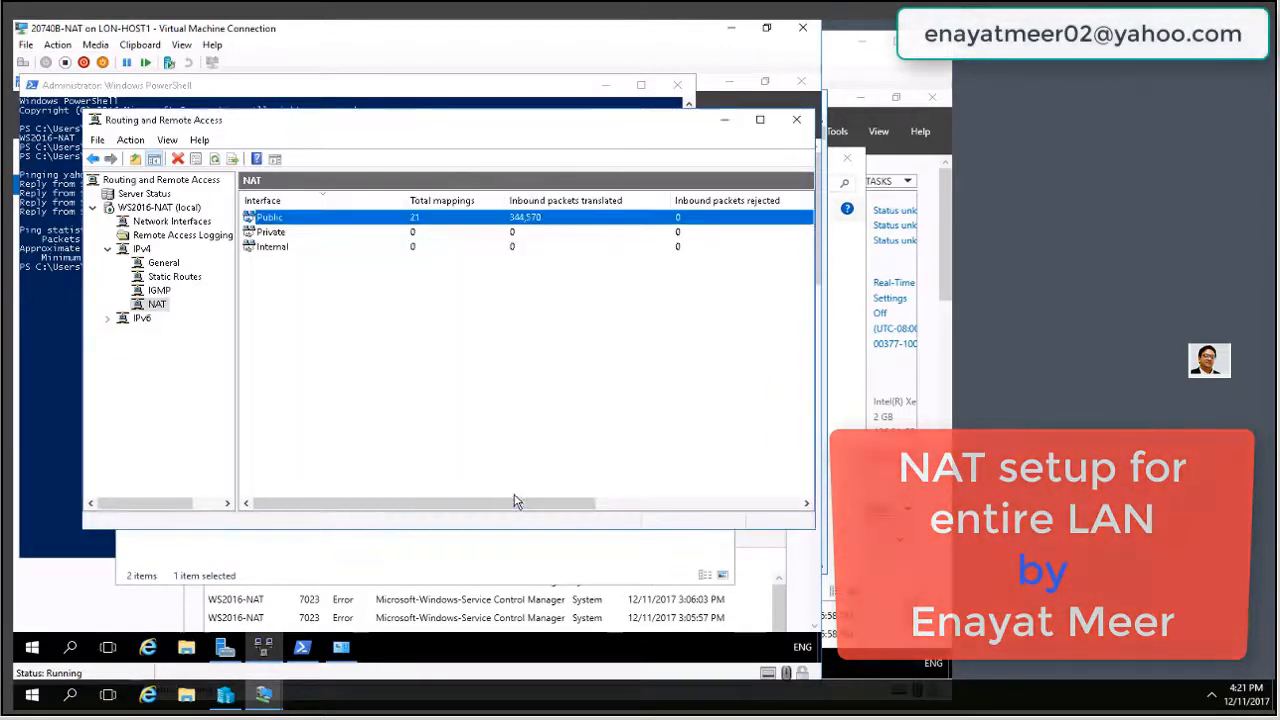
click(463, 431)
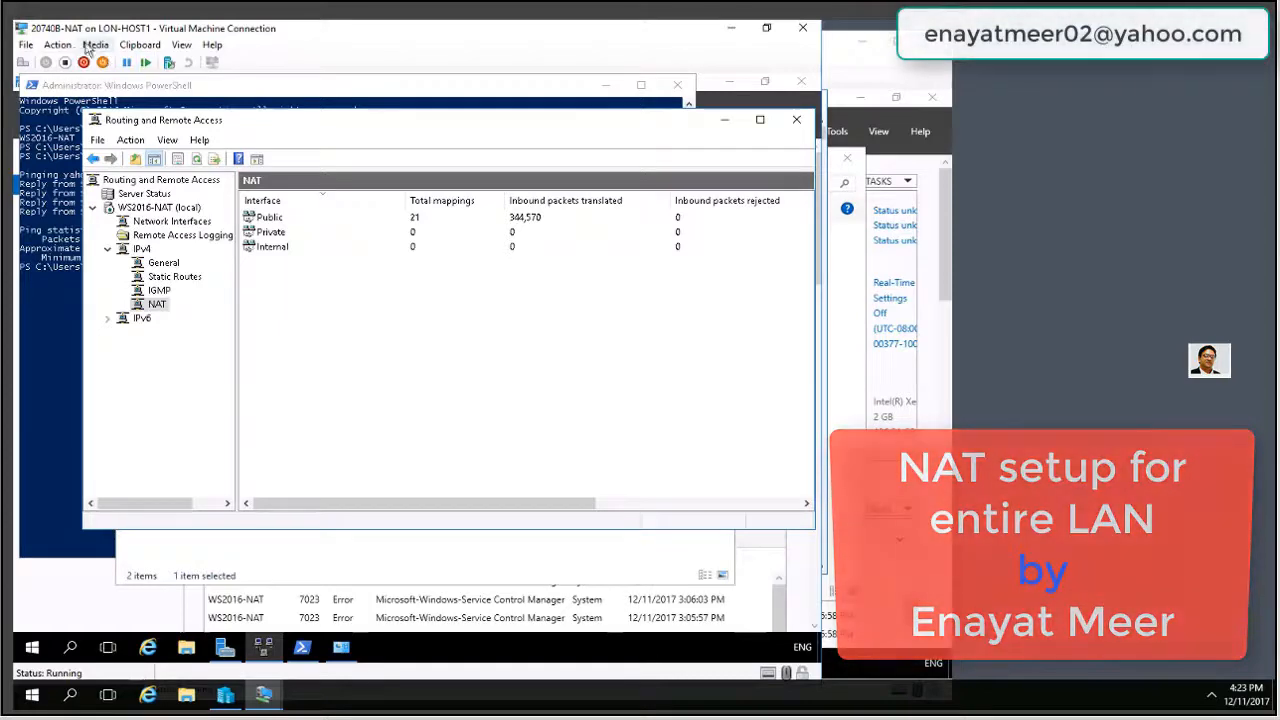
click(62, 266)
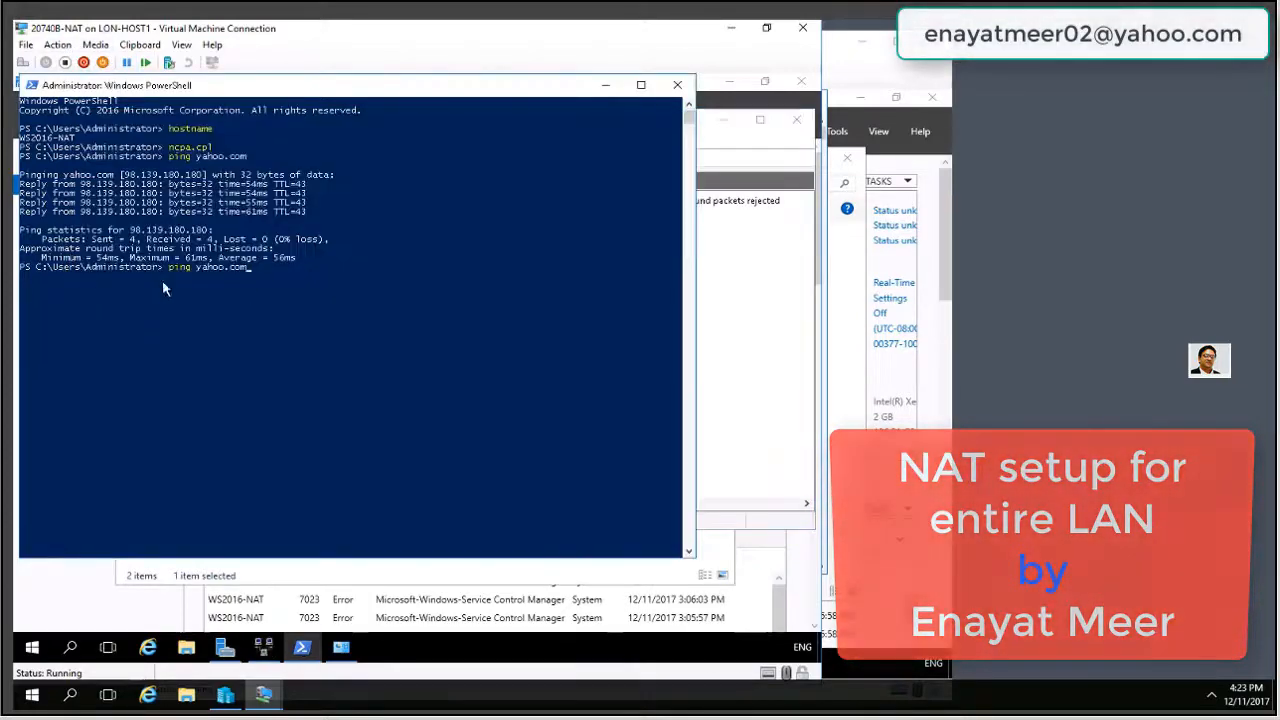
click(720, 322)
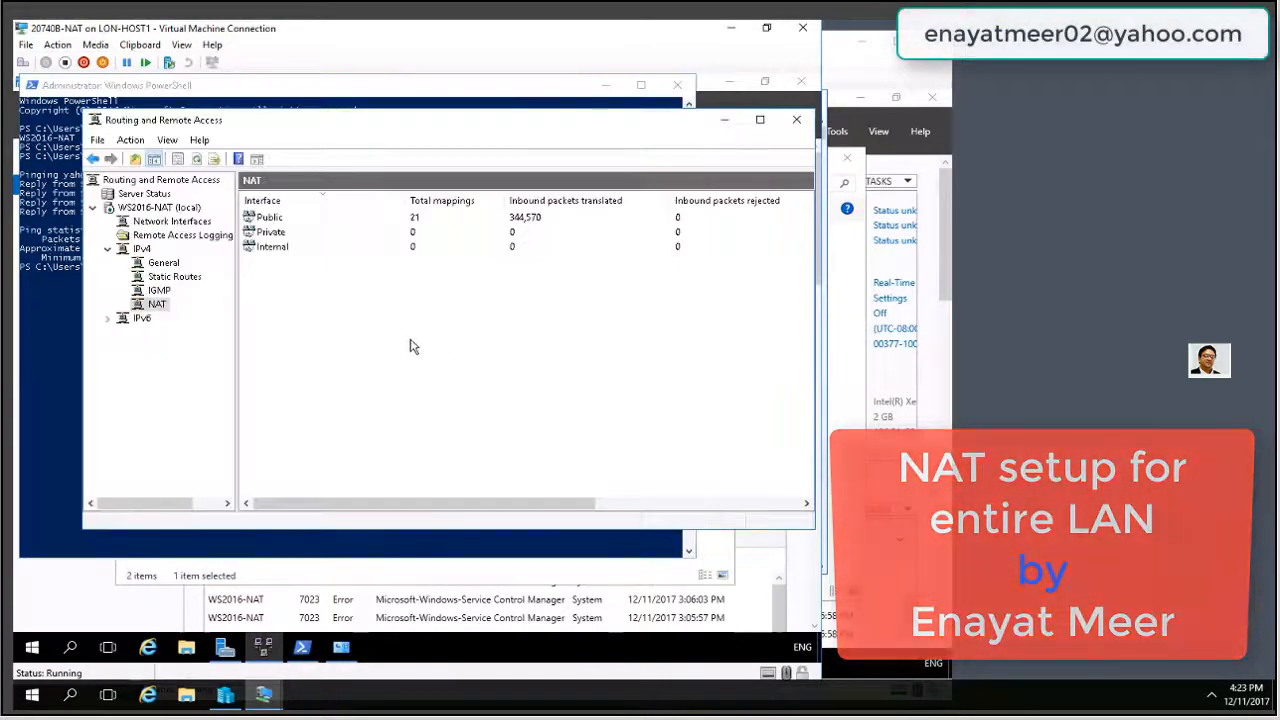